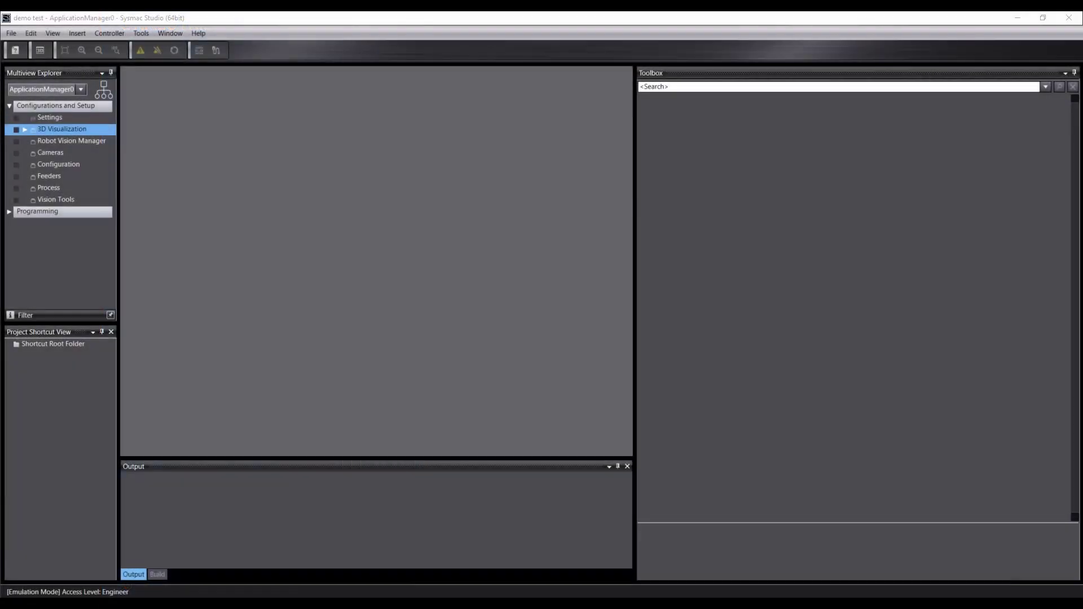
Step: Show the 3D Visualizer and bring up the options for adding objects to 3D Visualization
left_click(53, 34)
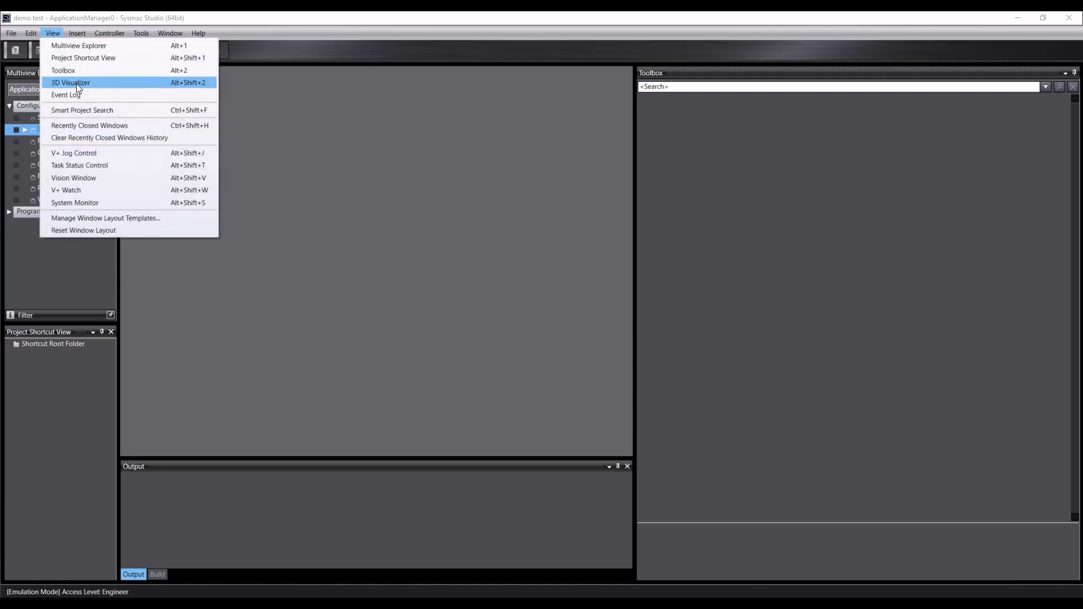
left_click(76, 83)
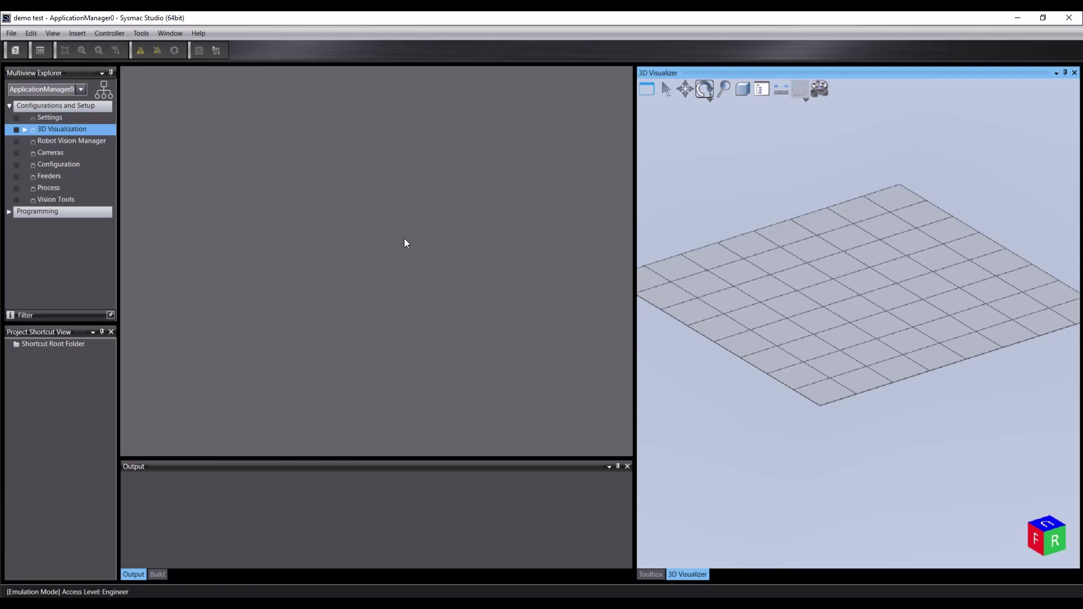
right_click(93, 128)
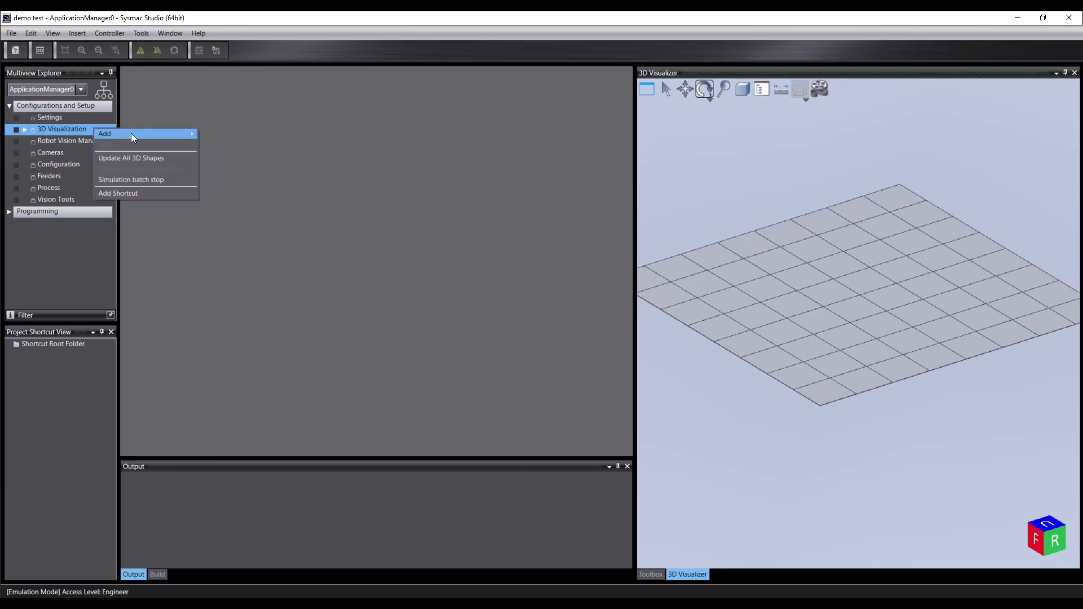
mouse_move(138, 133)
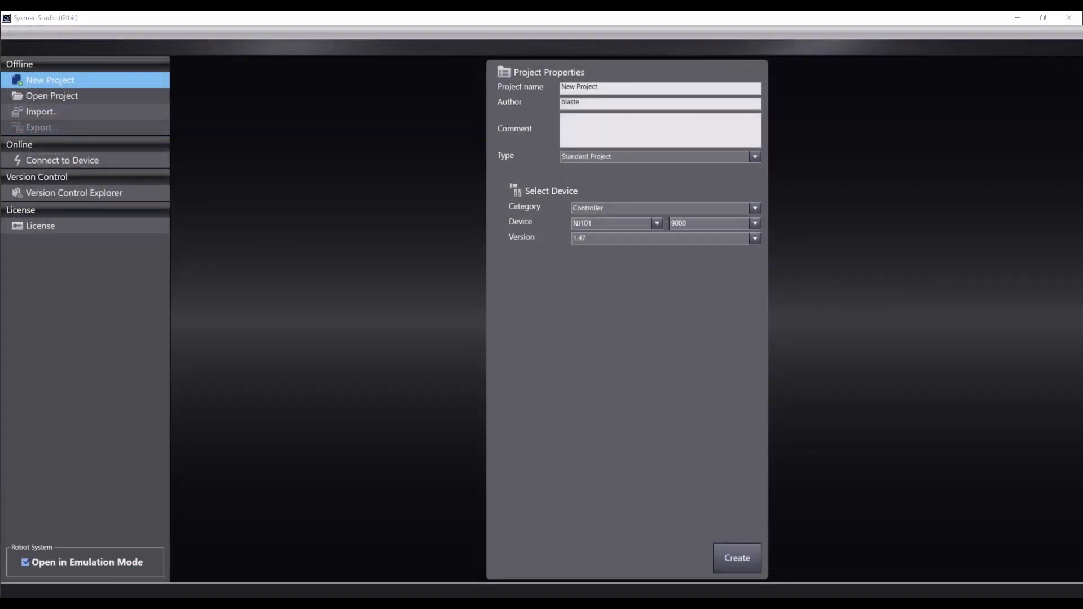
Step: Create a new standard project with Application Manager as the device category
left_click(611, 210)
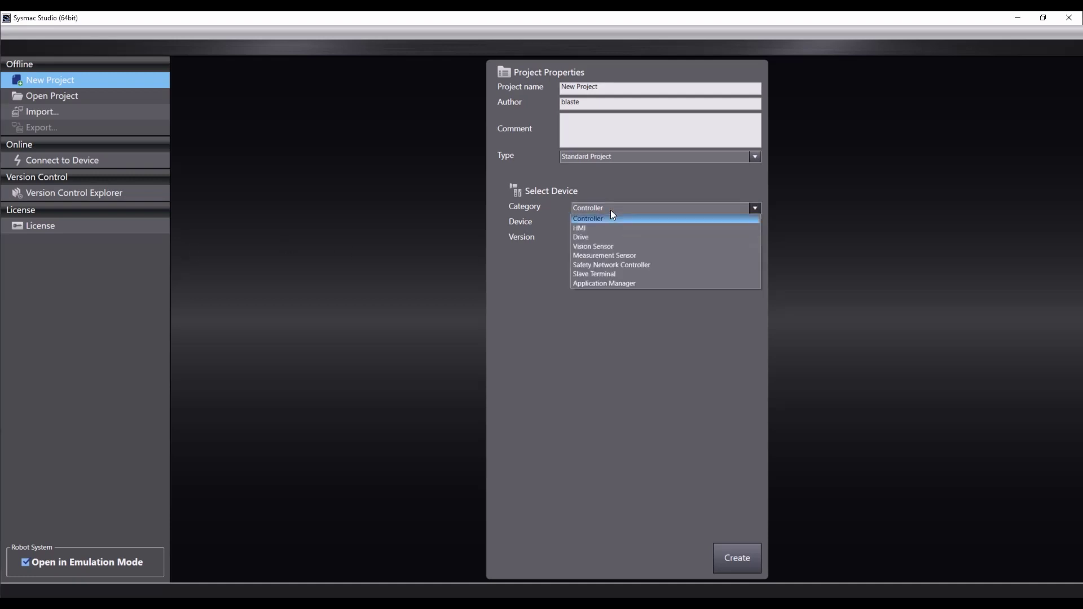
left_click(607, 283)
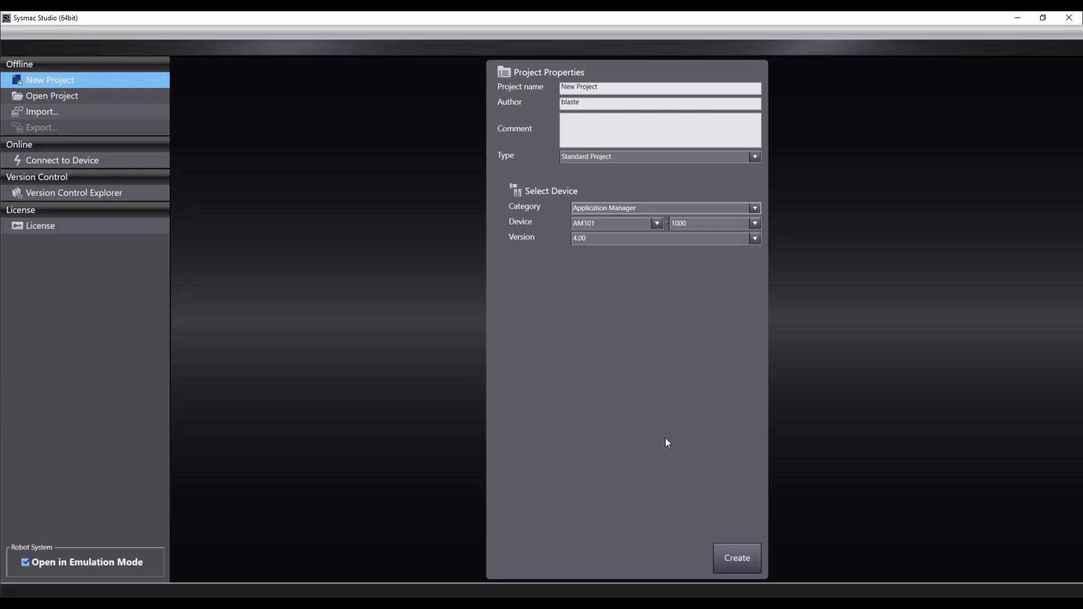
left_click(734, 567)
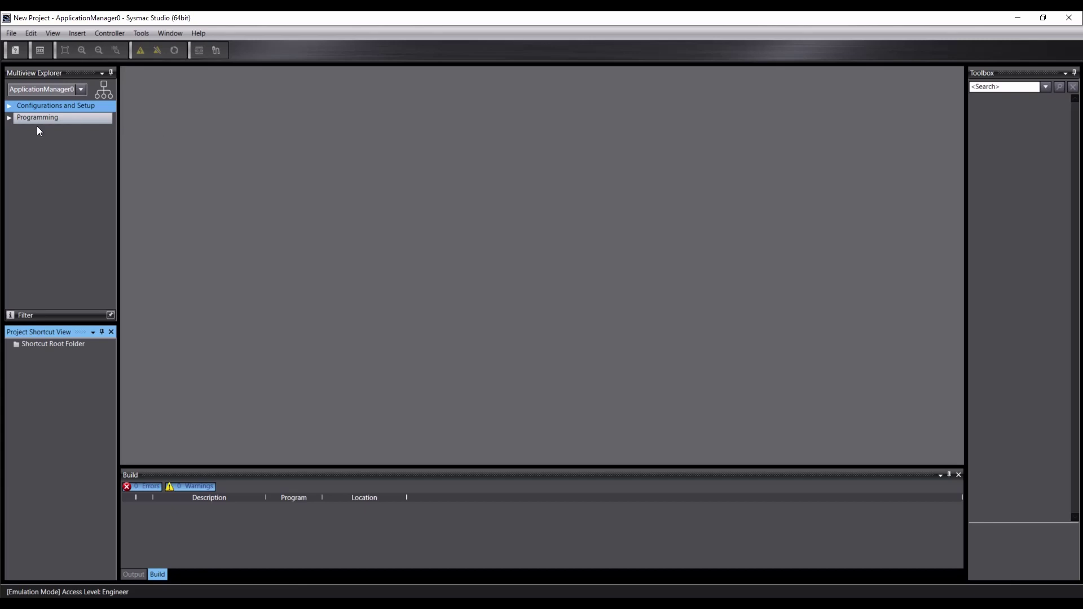
Step: Add a Custom Mechanics object to 3D Visualization under Configurations and Setup
left_click(9, 107)
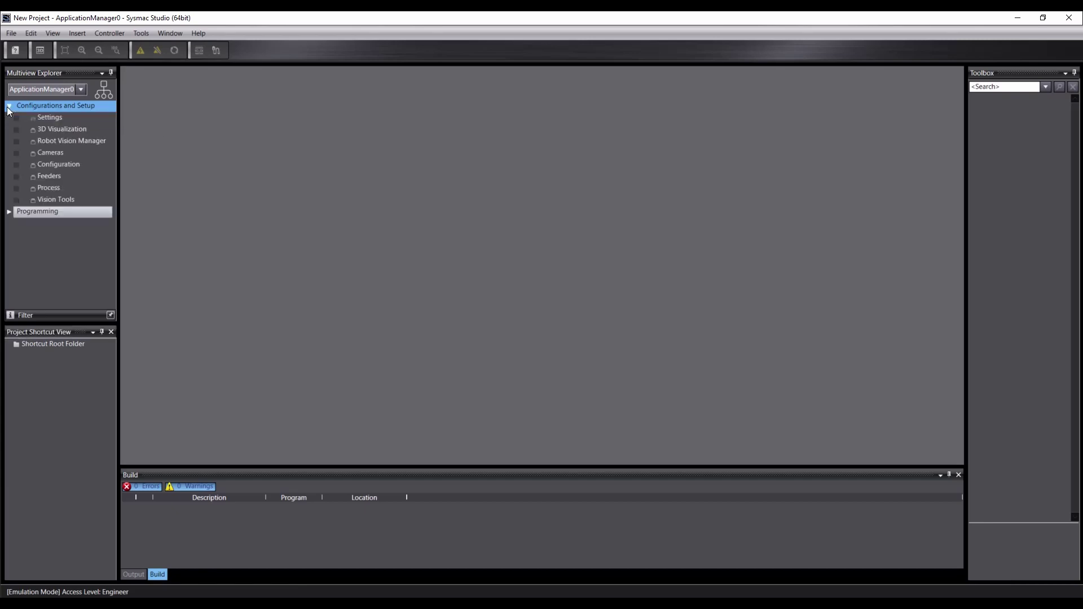
right_click(62, 131)
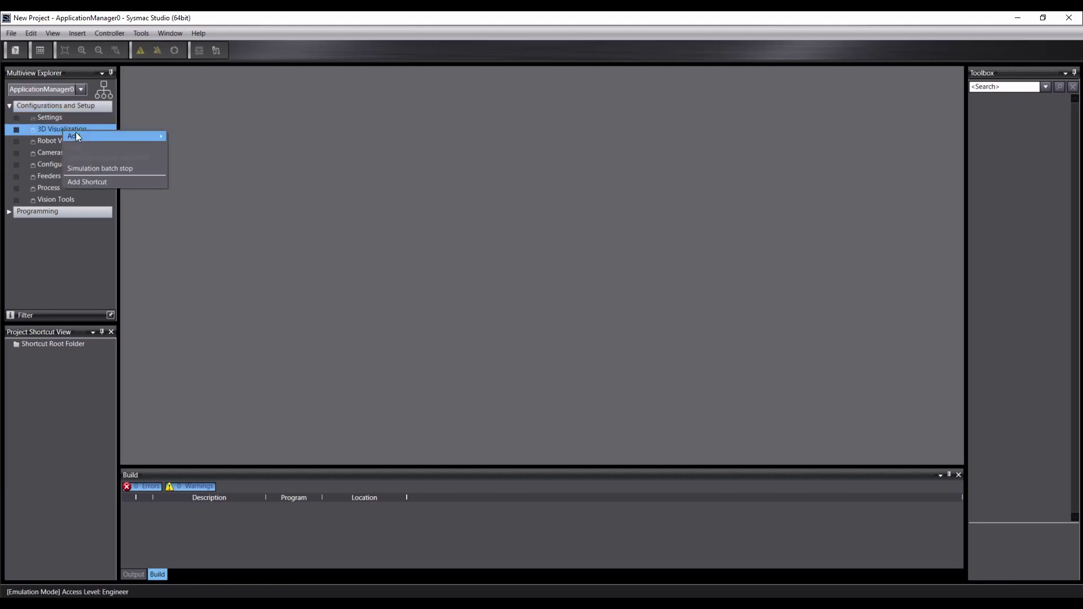
mouse_move(120, 141)
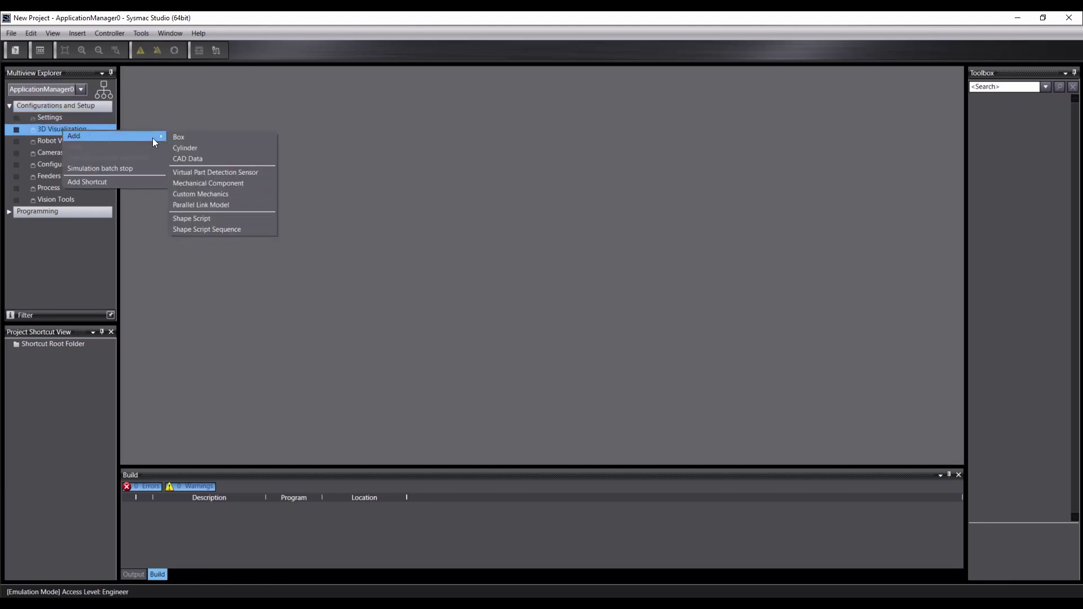
left_click(210, 195)
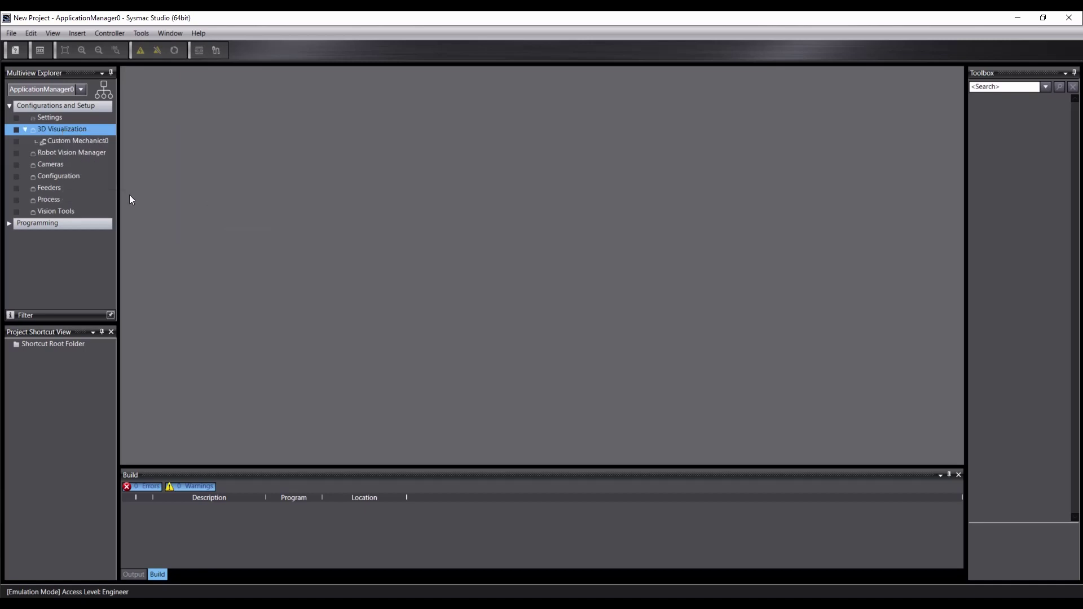
Step: Rename the custom mechanics object as XYslider and open its settings for editing
right_click(73, 141)
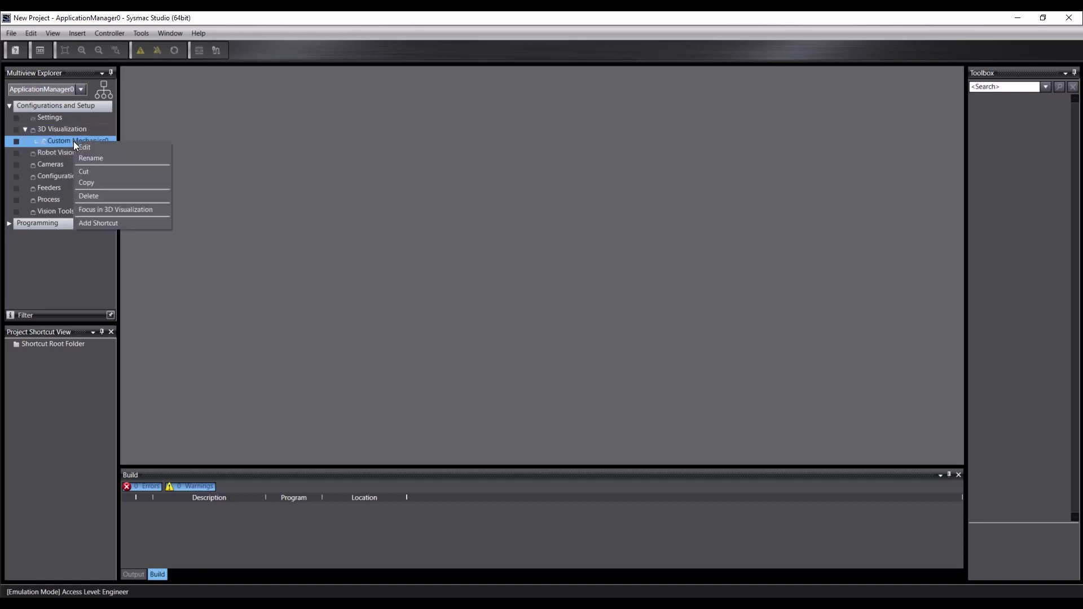
left_click(100, 157)
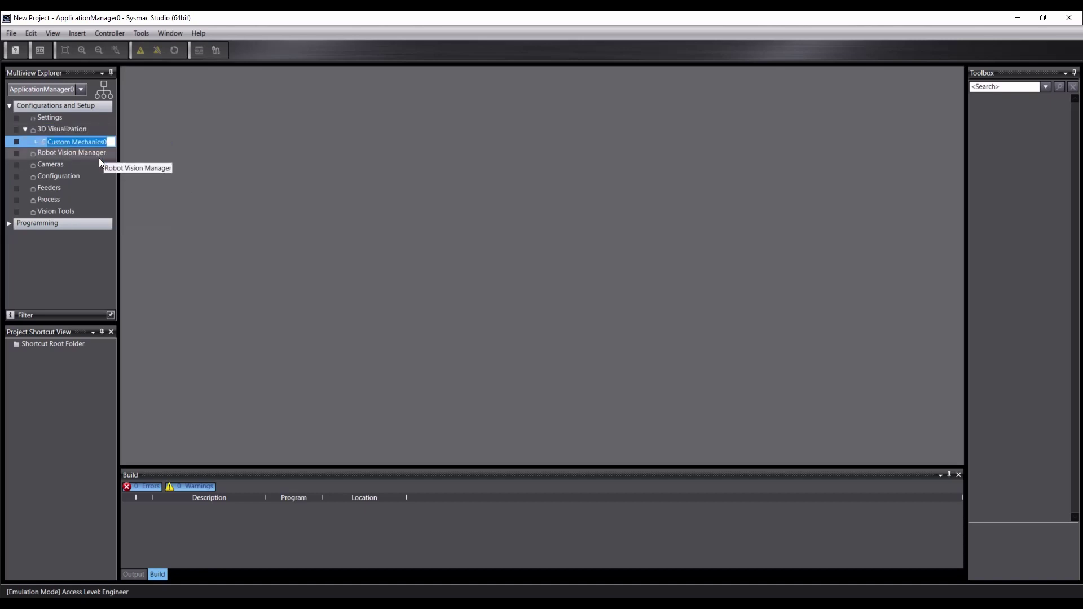
type("XYslider")
key("Return")
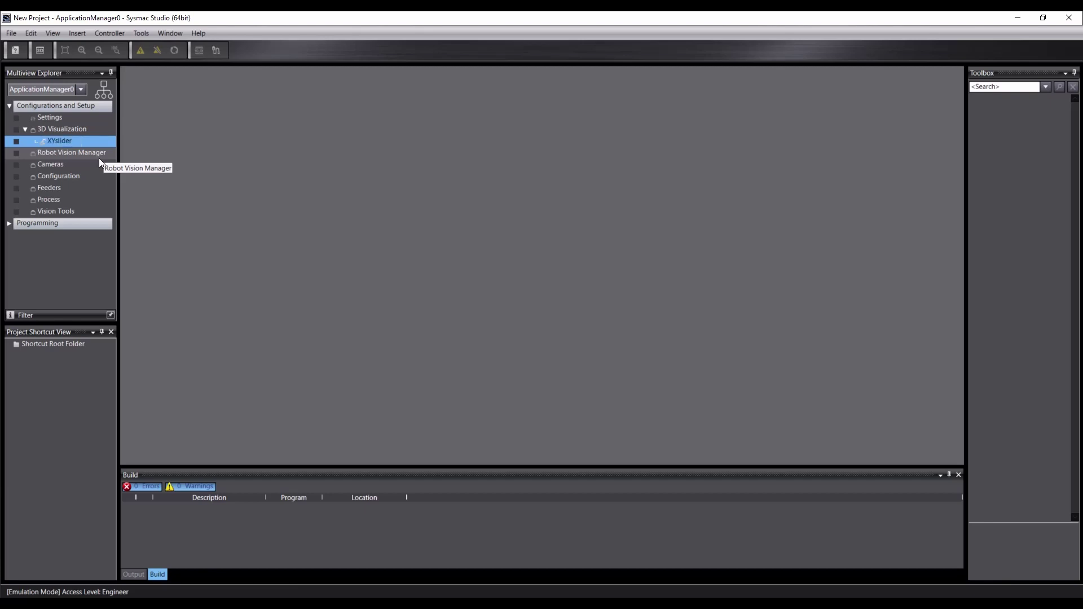
double_click(62, 141)
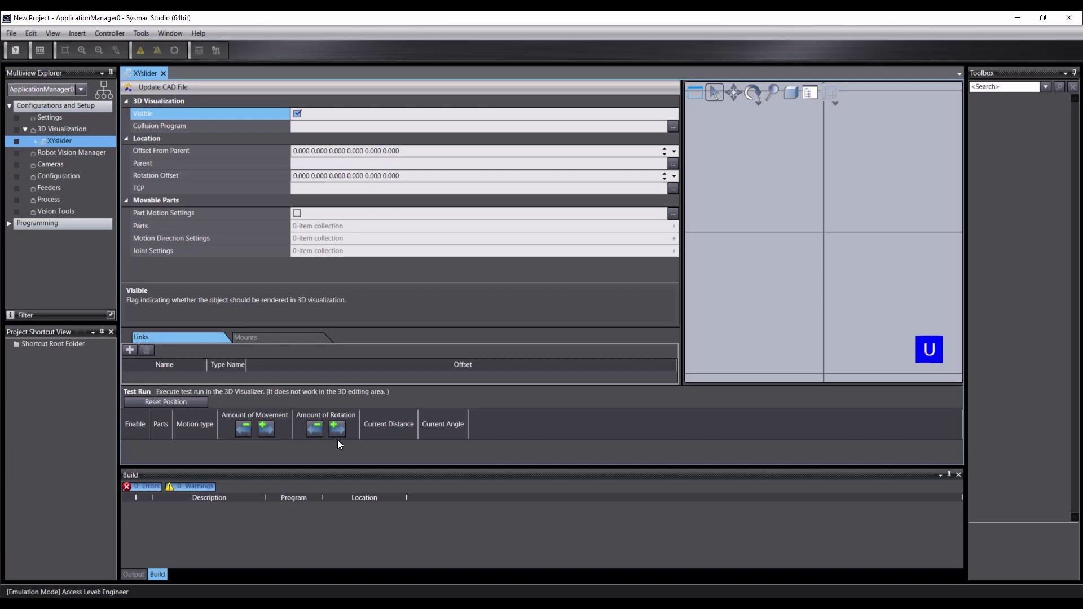
left_click(313, 251)
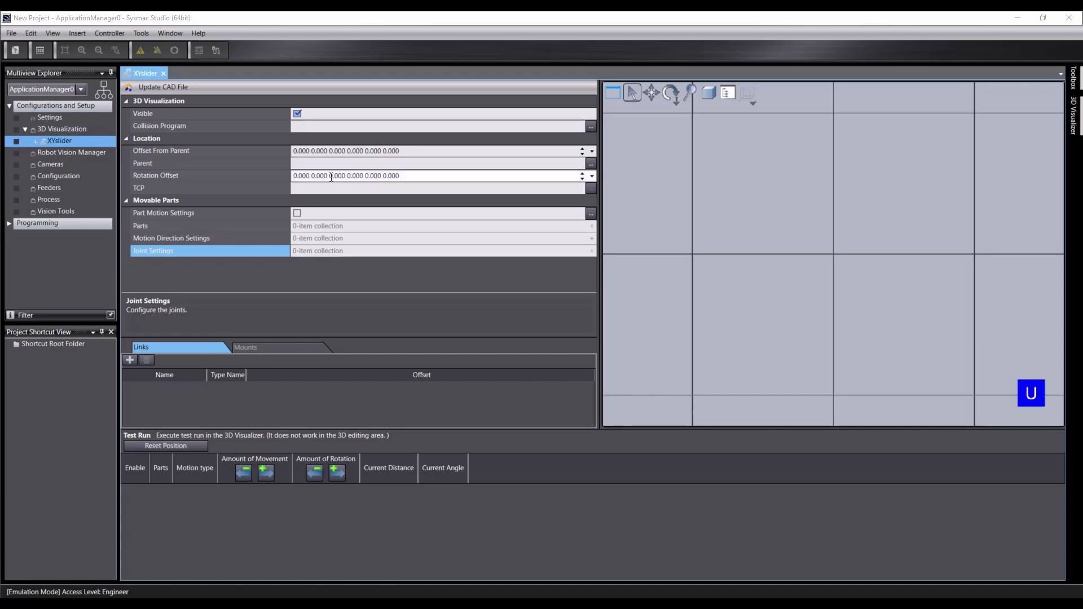
left_click(324, 151)
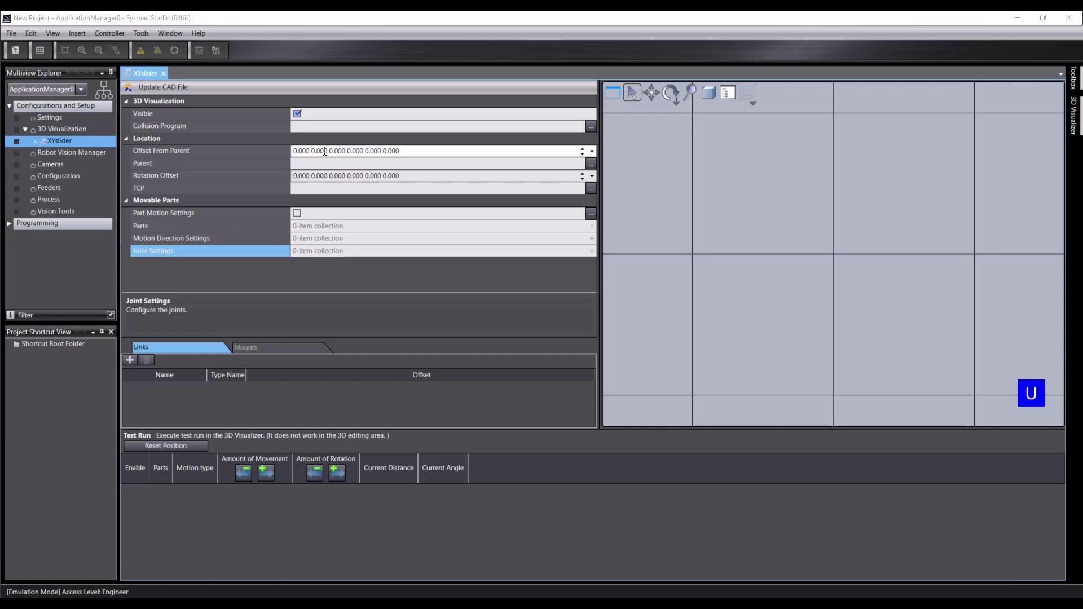
left_click(327, 175)
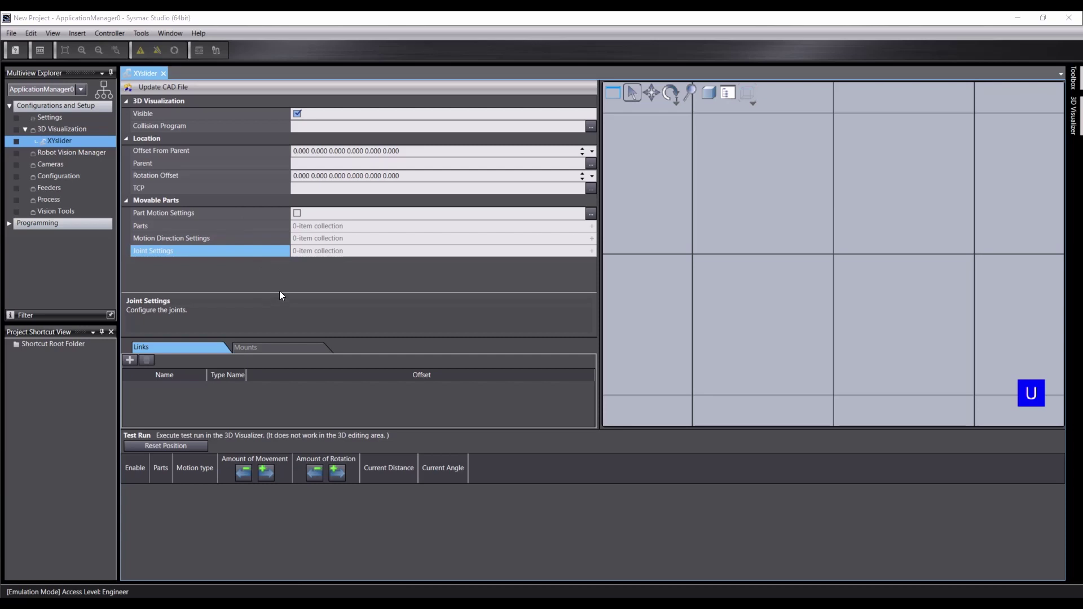
Step: Add a movable part to XYslider from the CAD file Y-Base.STEP in the XY Table folder
left_click(276, 228)
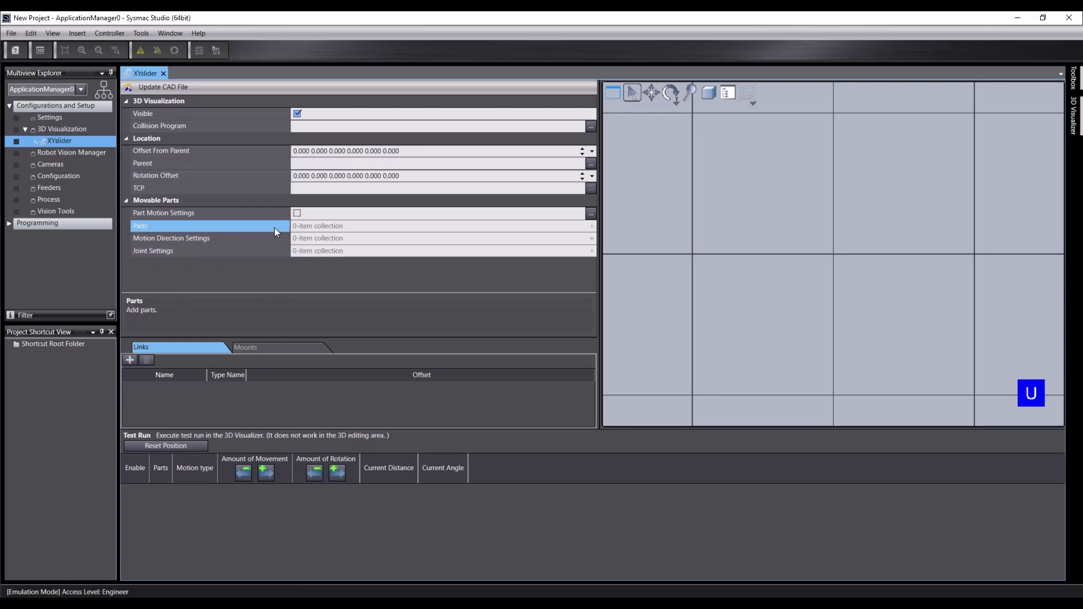
left_click(590, 225)
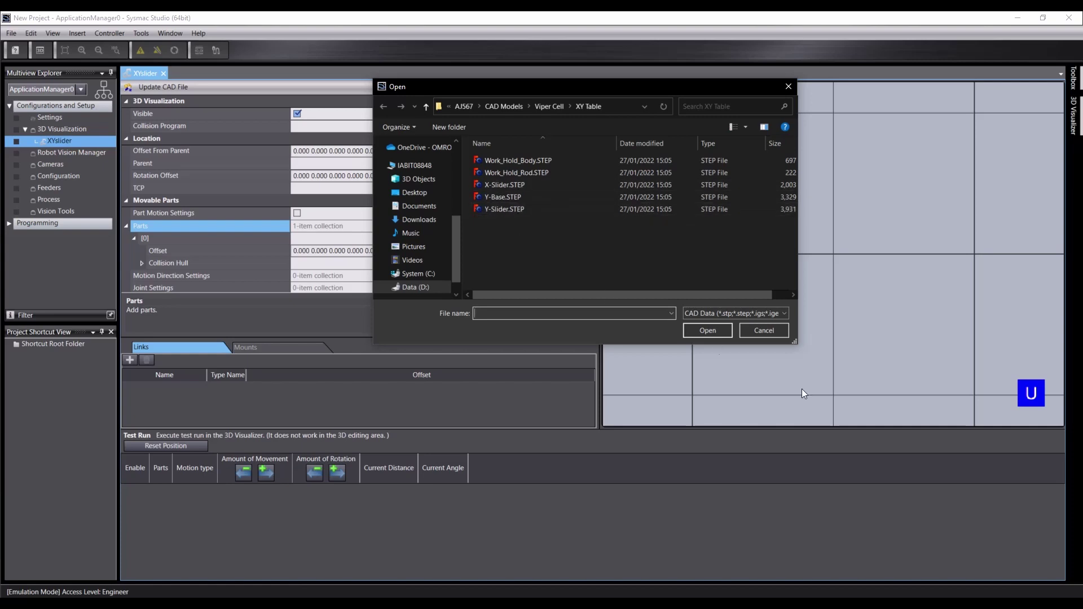
left_click(739, 314)
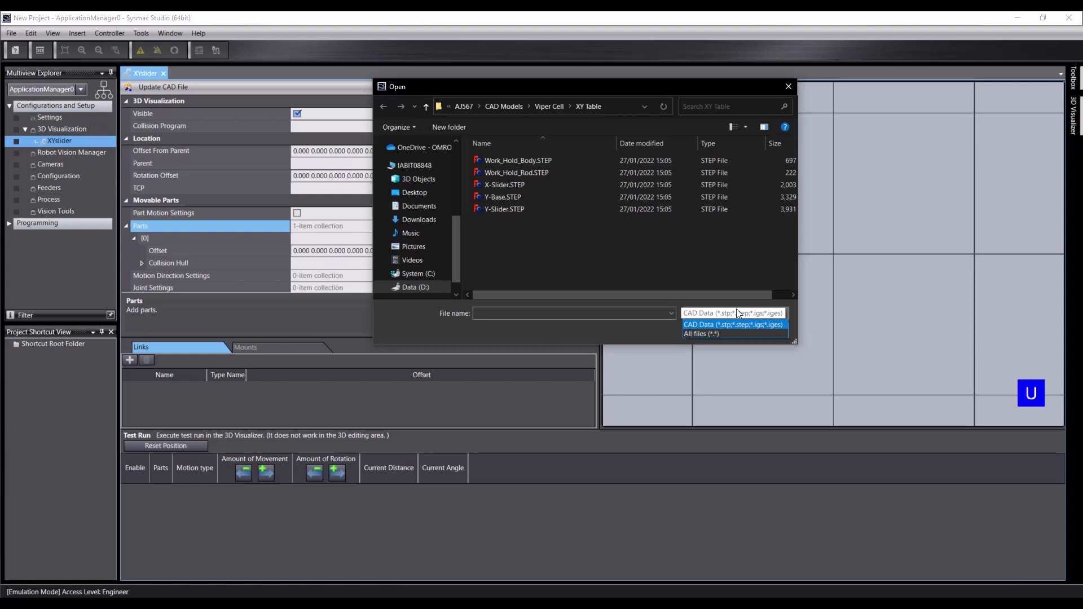
left_click(736, 311)
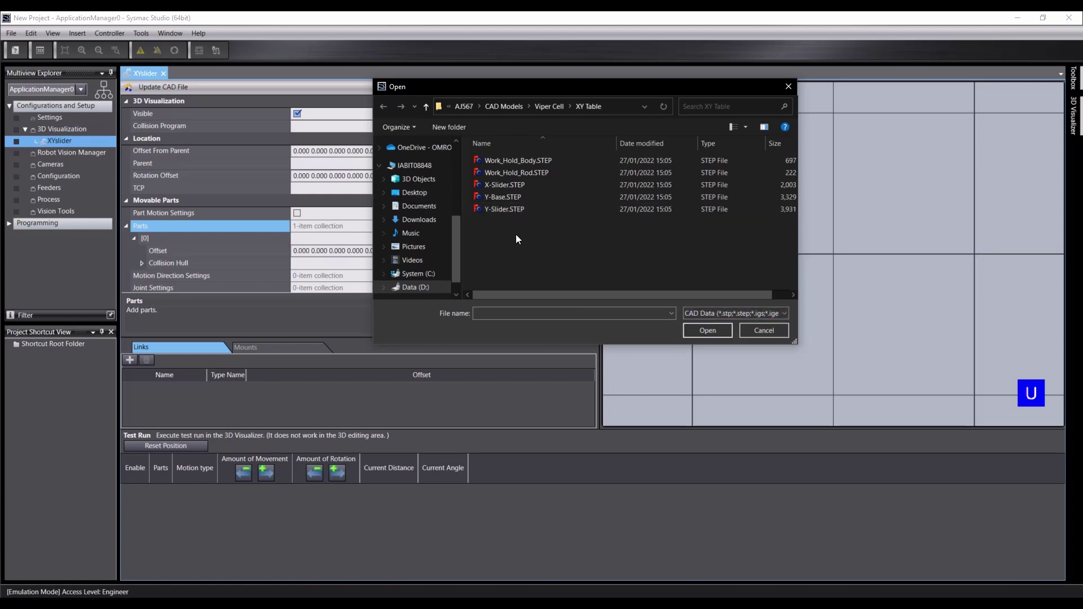
left_click(502, 201)
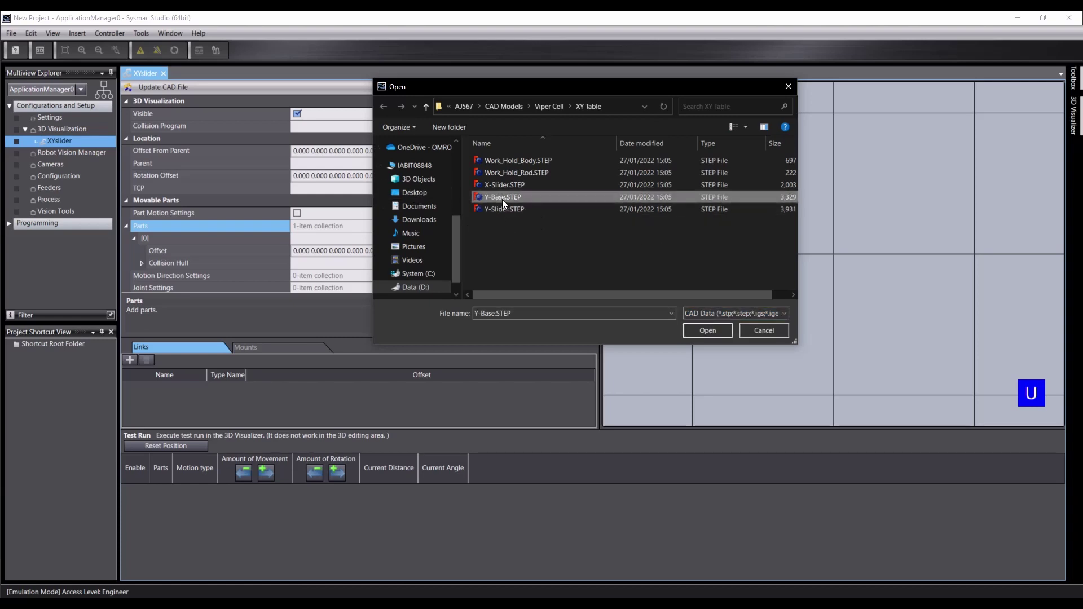
left_click(712, 328)
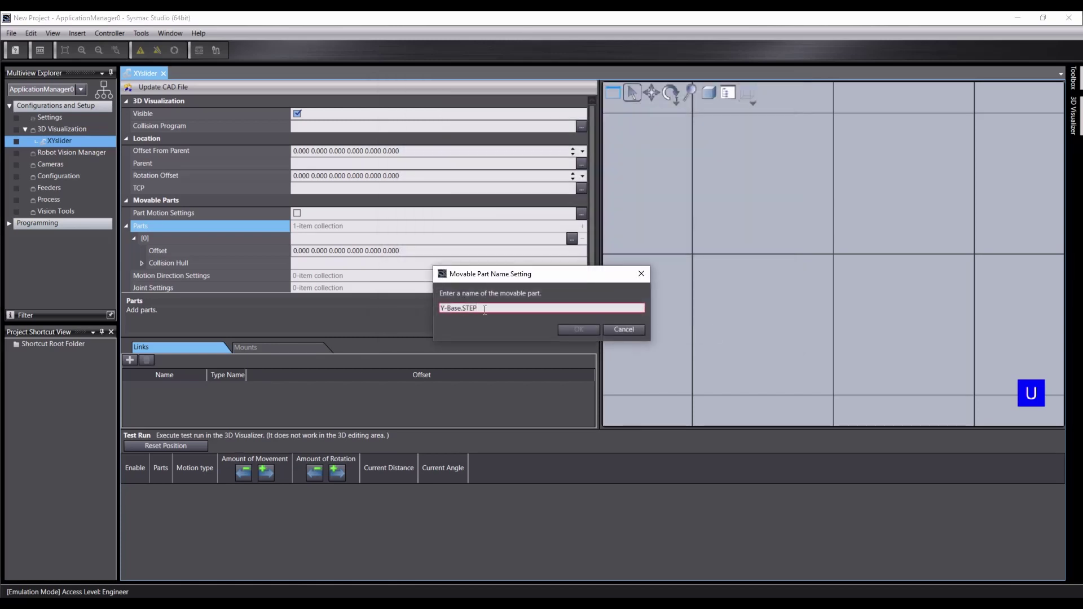
Step: Name the movable part Y_Base.STEP, replacing the prohibited hyphen with an underscore, and accept the name
mouse_move(484, 309)
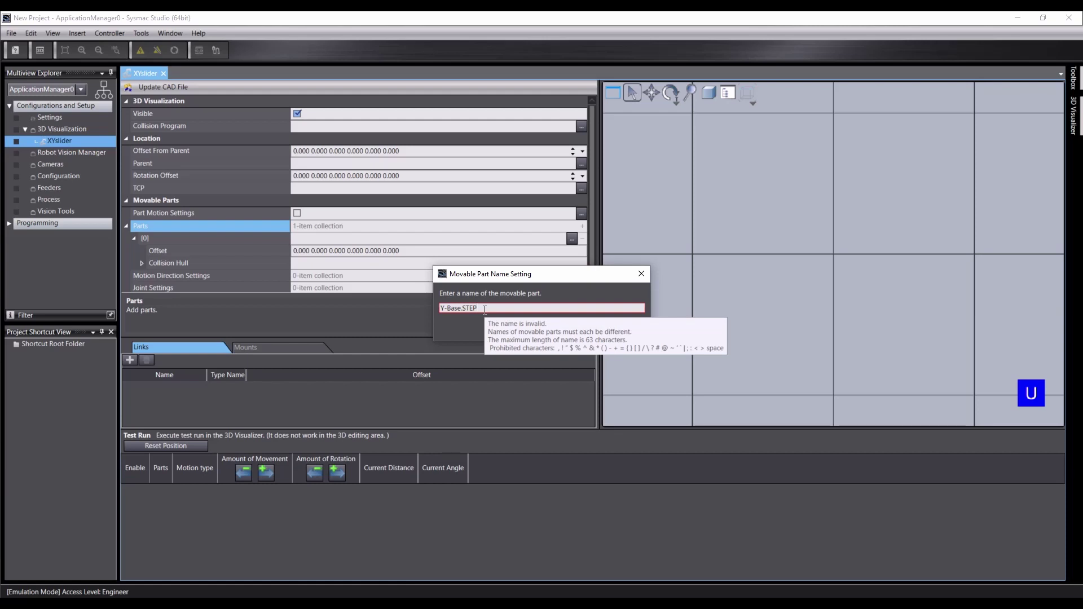
left_click(450, 308)
key("BackSpace")
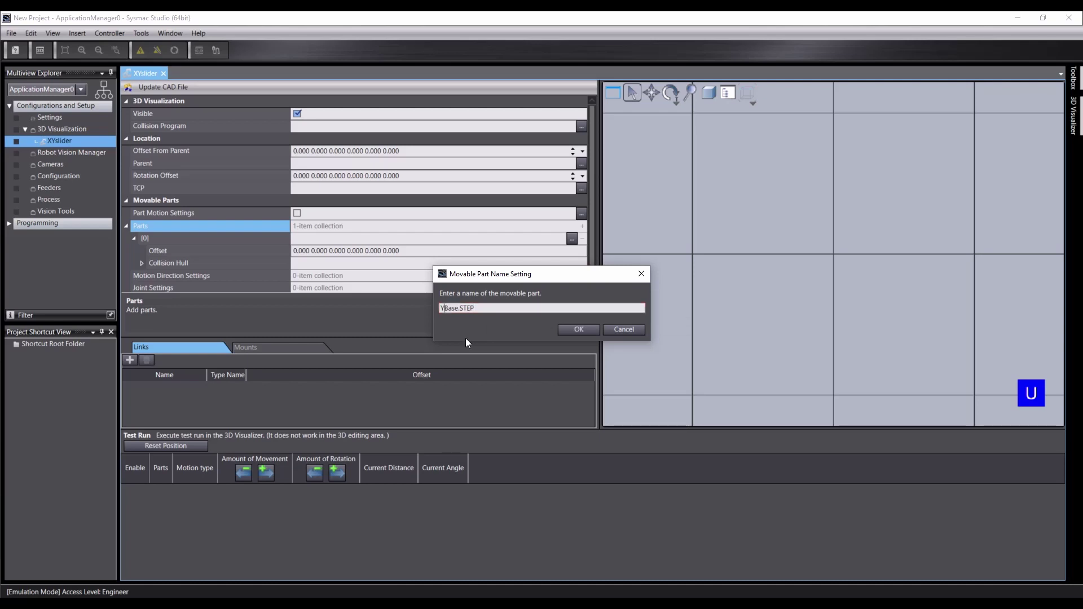
left_click(579, 330)
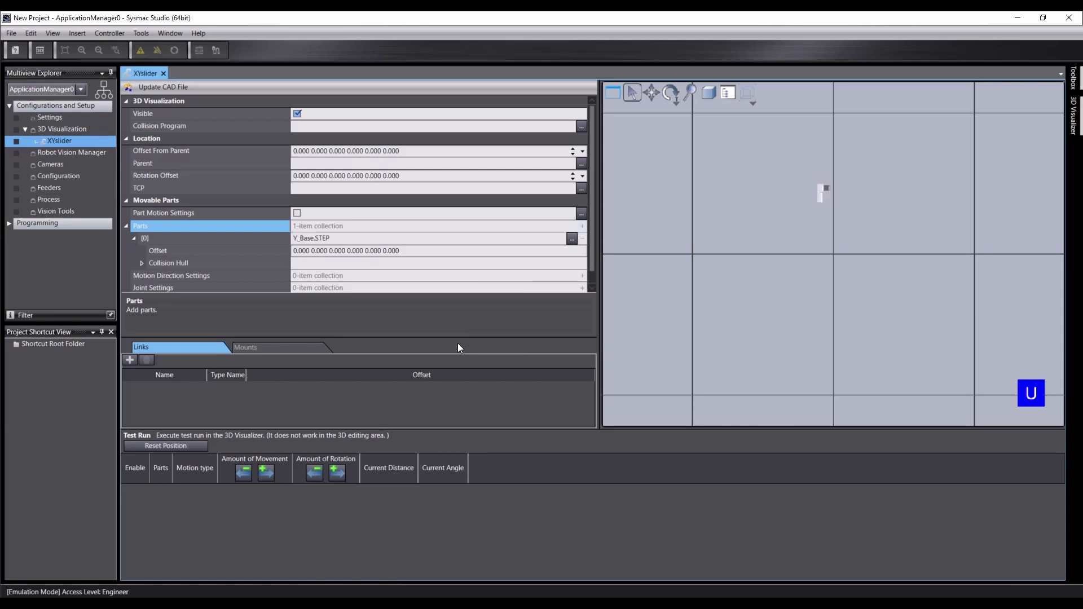
Step: Set the Y_Base part's offset to -100 in X and -400 in Y
left_click(671, 95)
mouse_move(856, 205)
left_mouse_down()
mouse_move(825, 141)
mouse_move(857, 155)
mouse_move(862, 124)
mouse_move(853, 211)
left_mouse_up()
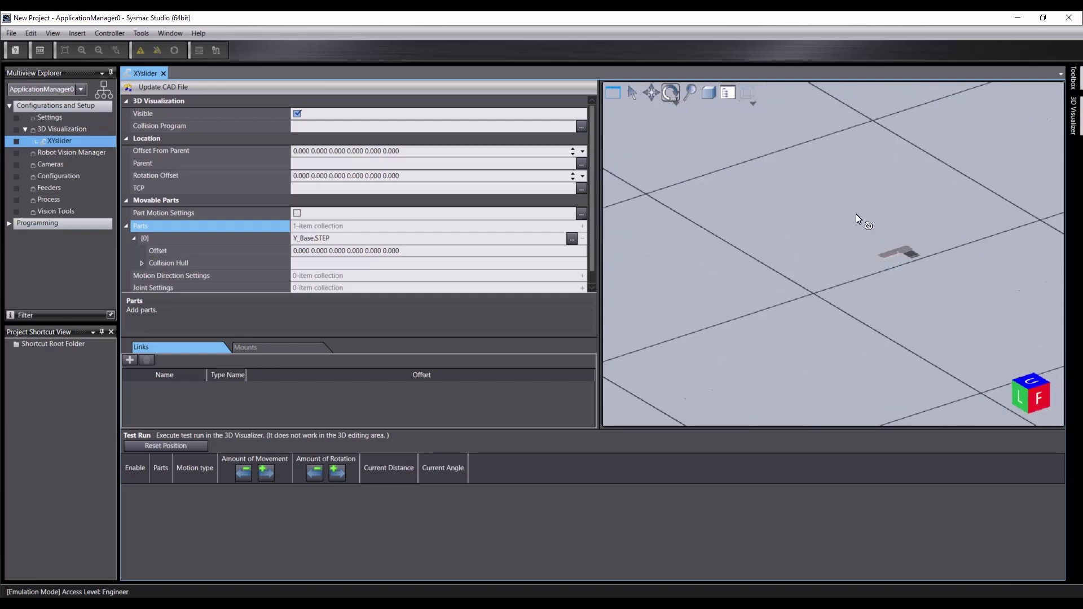
scroll(854, 213, "up", 3)
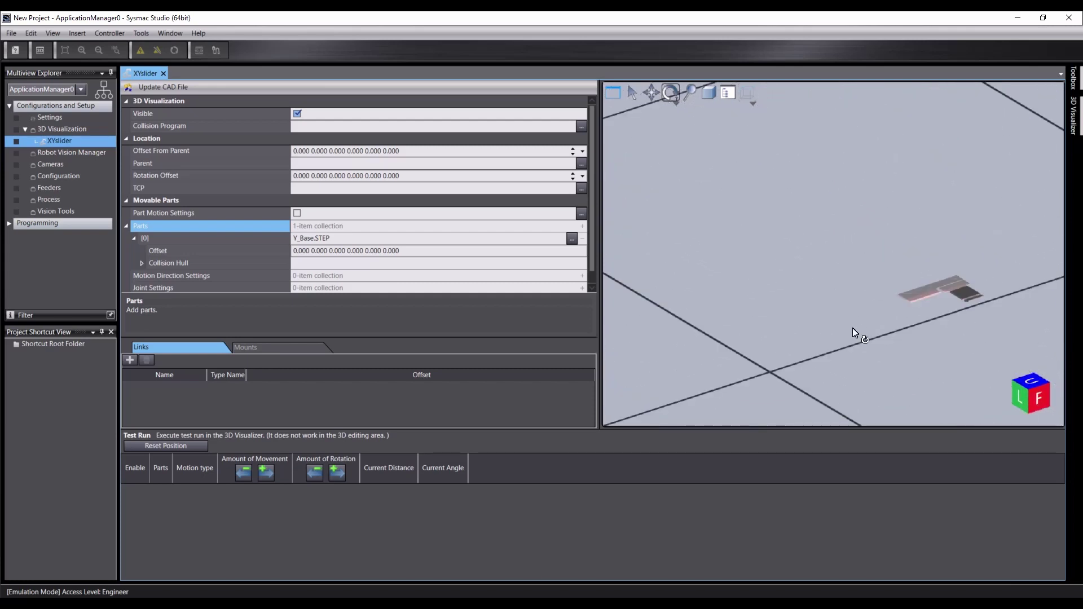
mouse_move(858, 346)
left_mouse_down()
mouse_move(870, 283)
mouse_move(912, 287)
mouse_move(885, 308)
mouse_move(867, 346)
left_mouse_up()
left_click(655, 96)
left_click_drag(753, 266, 728, 215)
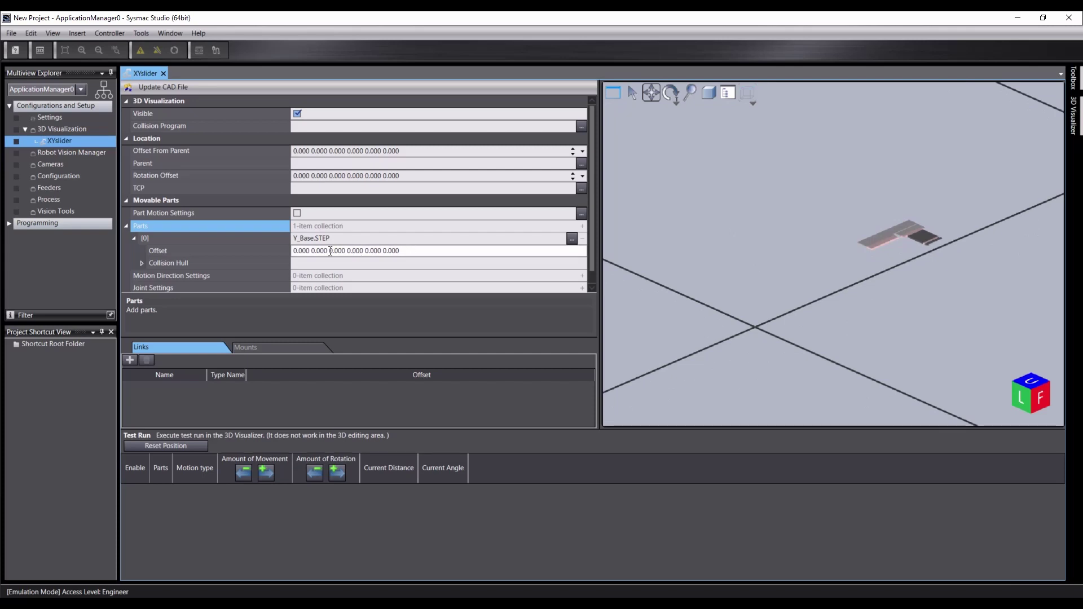
left_click(293, 251)
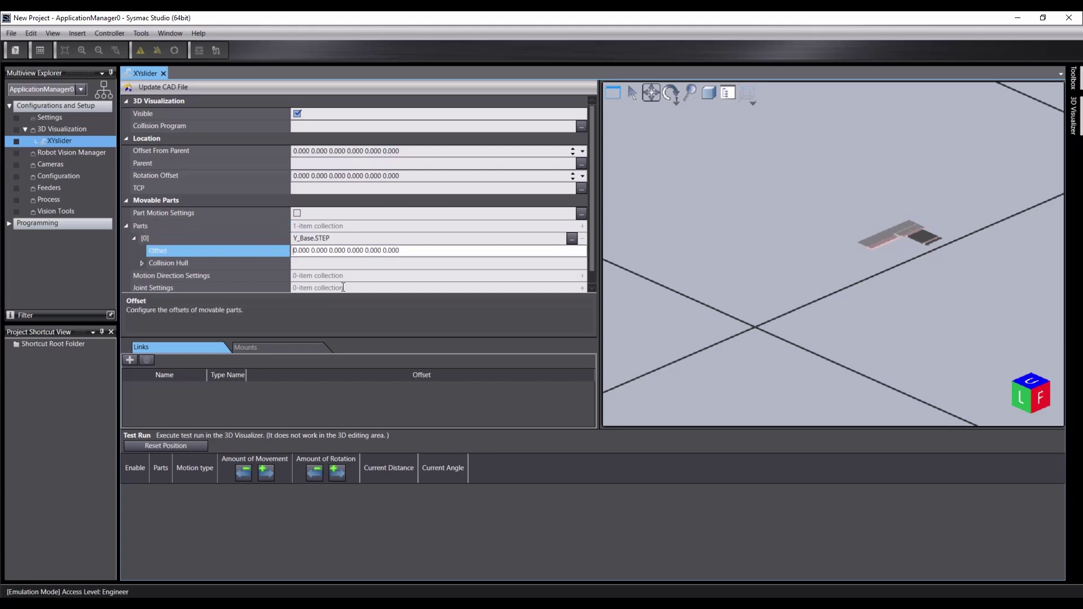
type("-10")
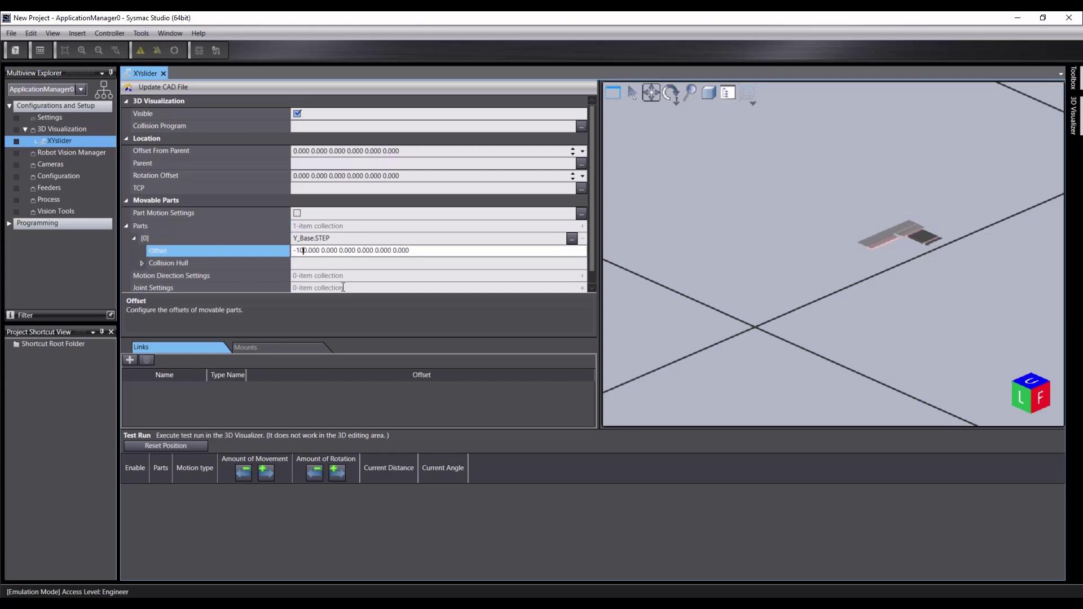
left_click(323, 251)
type("-40")
key("Return")
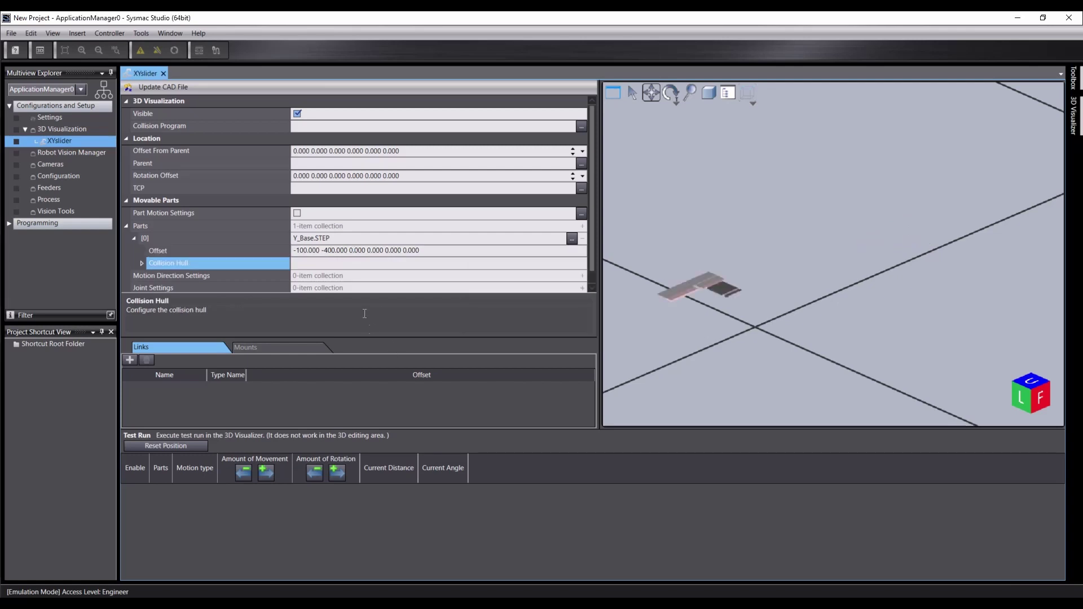
Step: Set the Y_Base part's Z offset to 75 so the base is raised above the floor grid
left_click(349, 251)
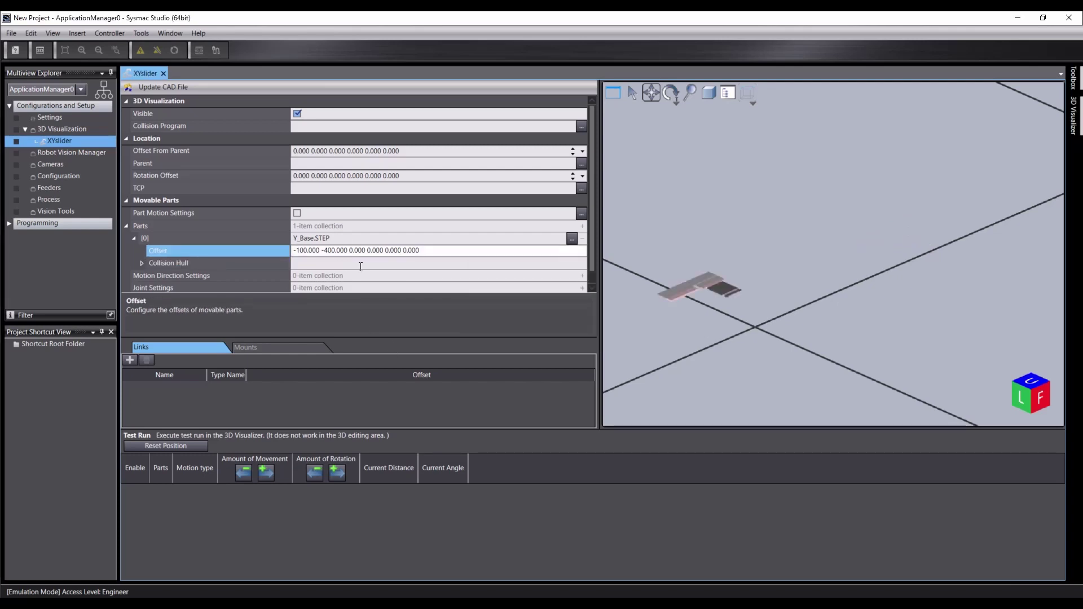
key("BackSpace")
type("75")
left_click(454, 263)
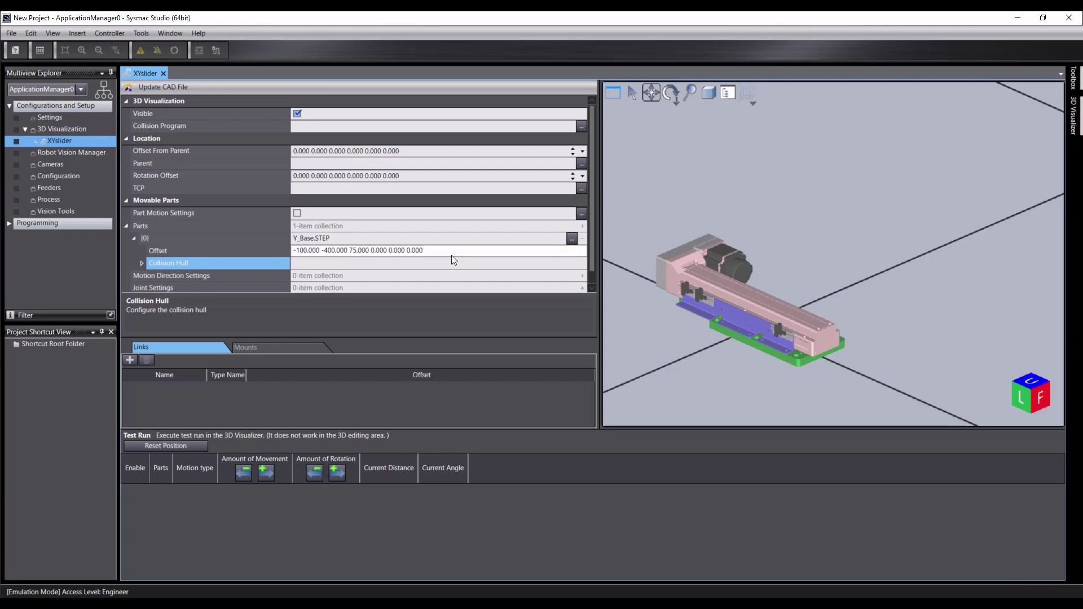
Step: Open the Y_Base part's collision hull configuration and examine how the default convex hull wraps the part
left_click(440, 250)
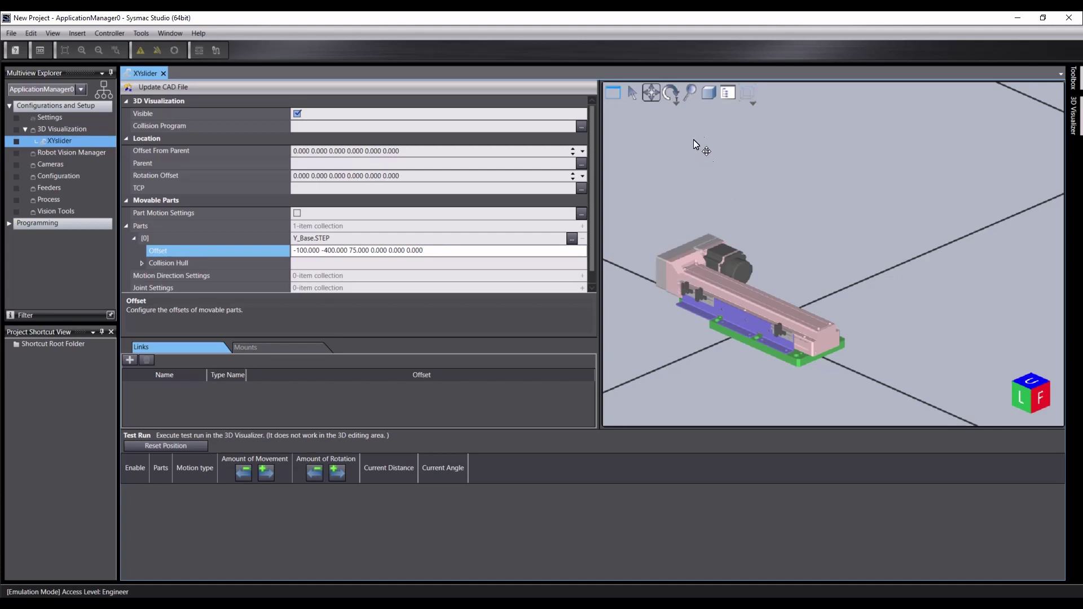
left_click(671, 92)
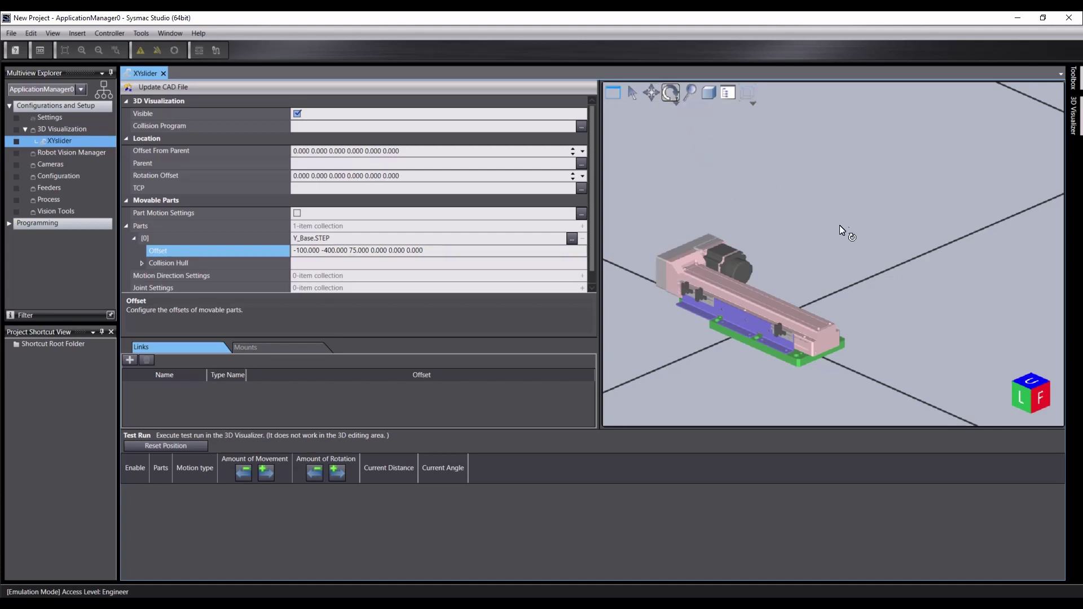
mouse_move(845, 224)
left_mouse_down()
mouse_move(788, 246)
mouse_move(837, 239)
left_mouse_up()
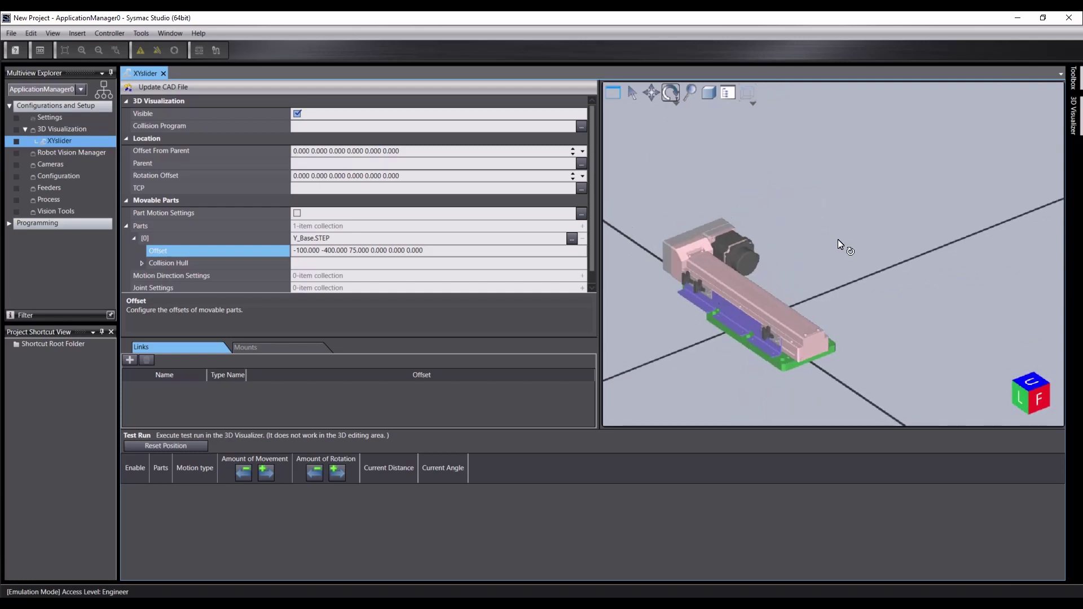
left_click(422, 264)
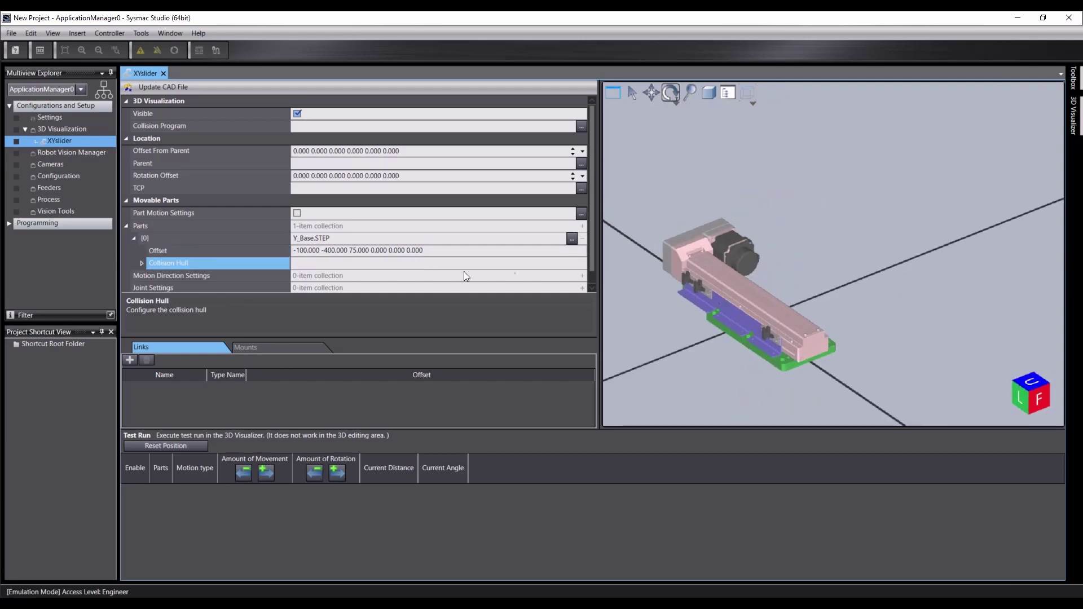
left_click(142, 263)
scroll(271, 245, "down", 1)
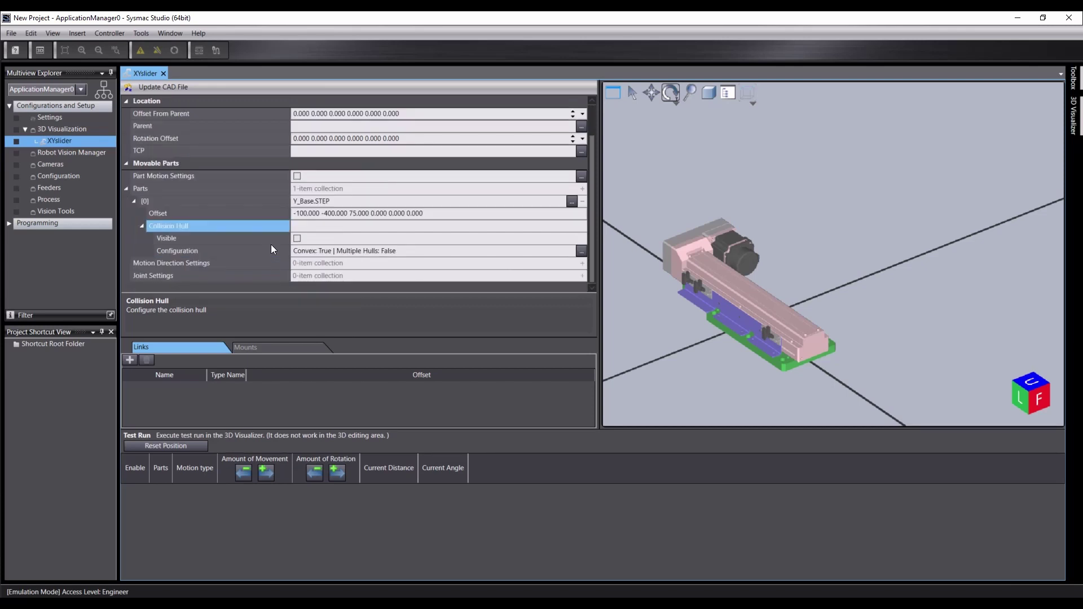
left_click(581, 252)
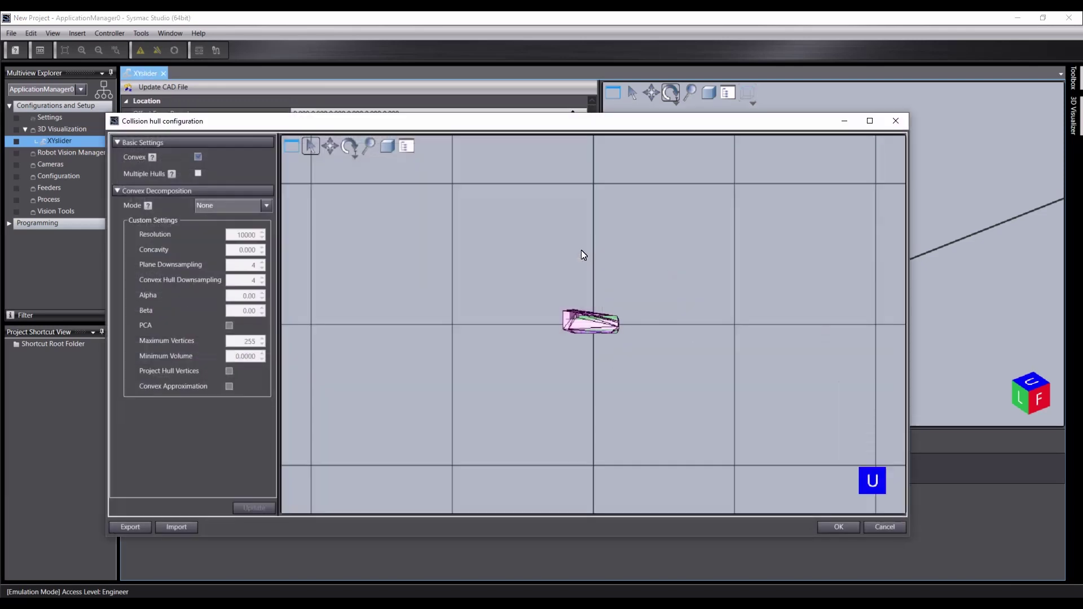
scroll(600, 324, "up", 5)
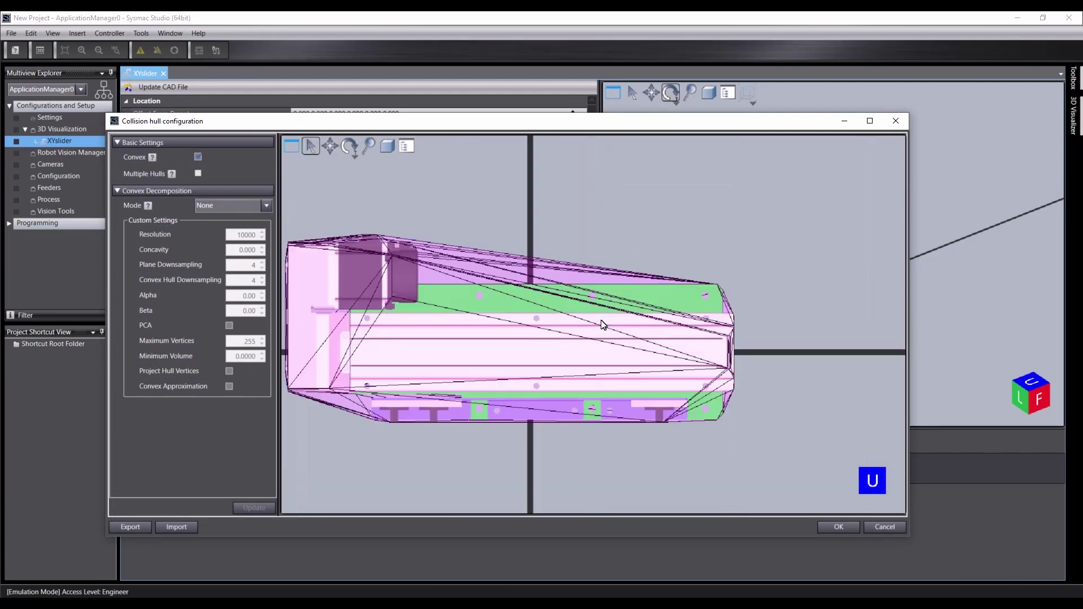
left_click(344, 147)
left_click_drag(480, 194, 431, 112)
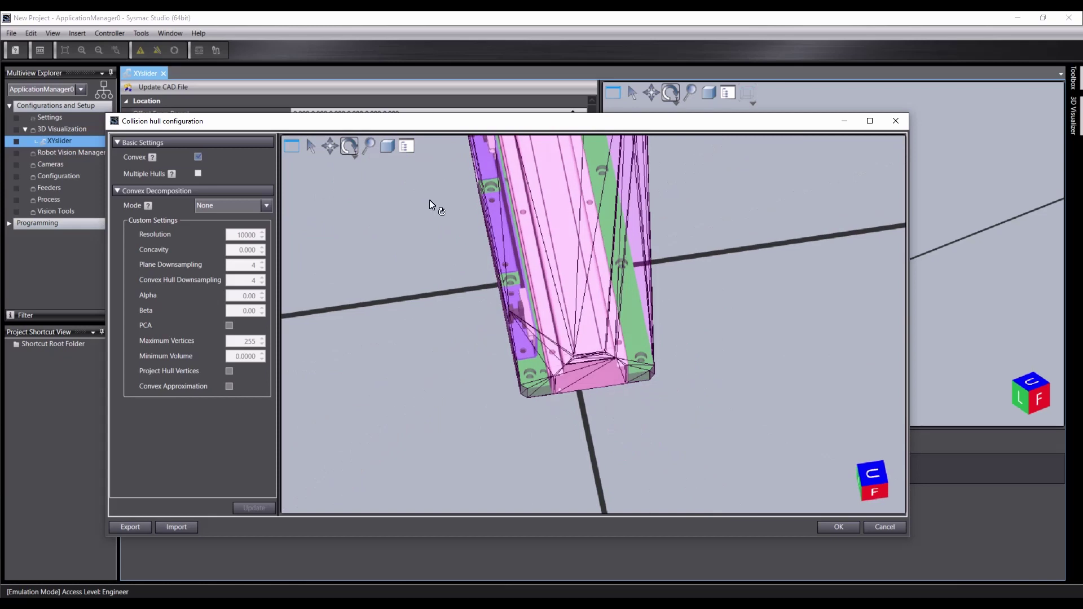
scroll(429, 200, "down", 3)
left_click(330, 146)
left_click_drag(459, 204, 476, 330)
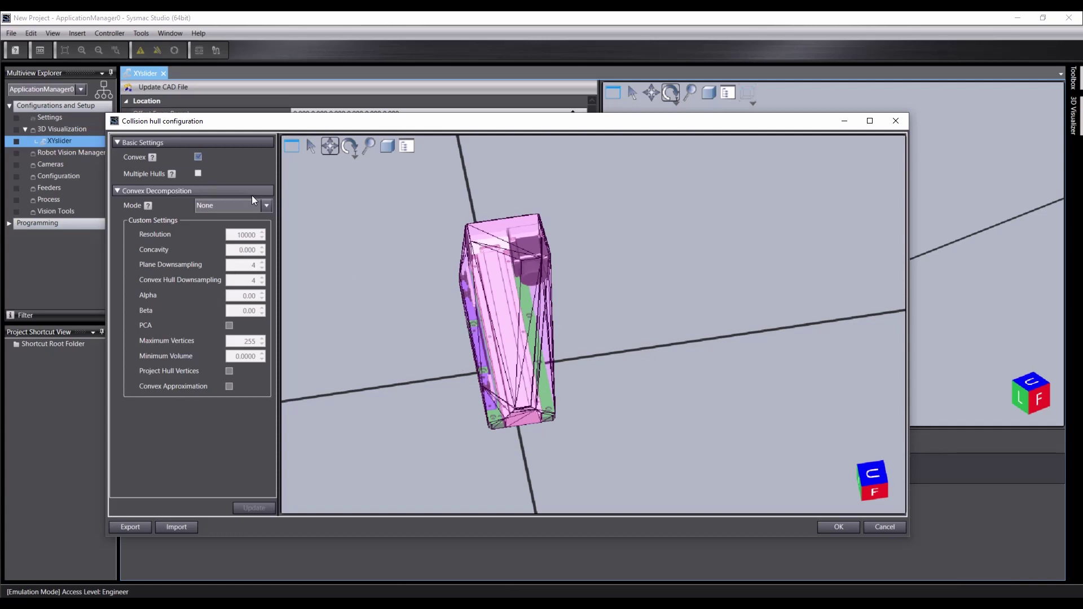
Step: Try the Multiple Hulls option on the Y_Base collision hull, update the preview and discard the change
left_click(198, 173)
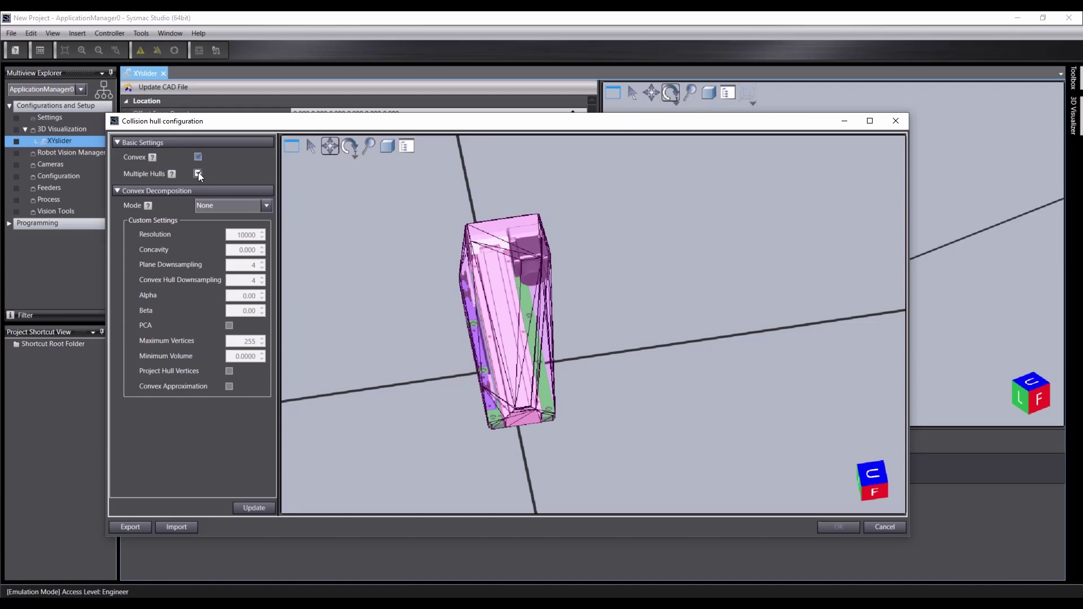
left_click(255, 511)
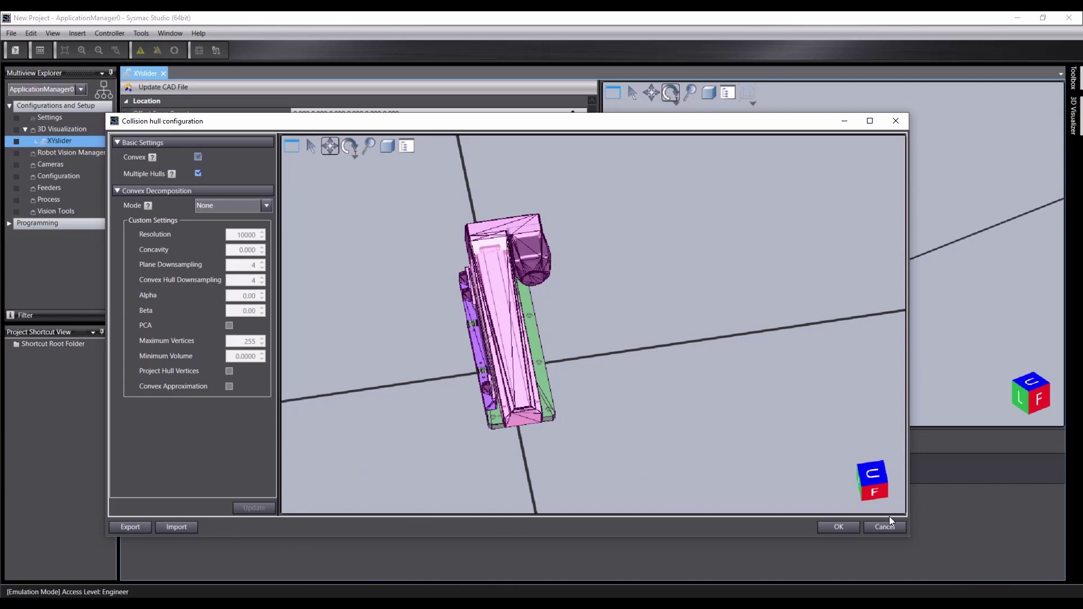
left_click(880, 529)
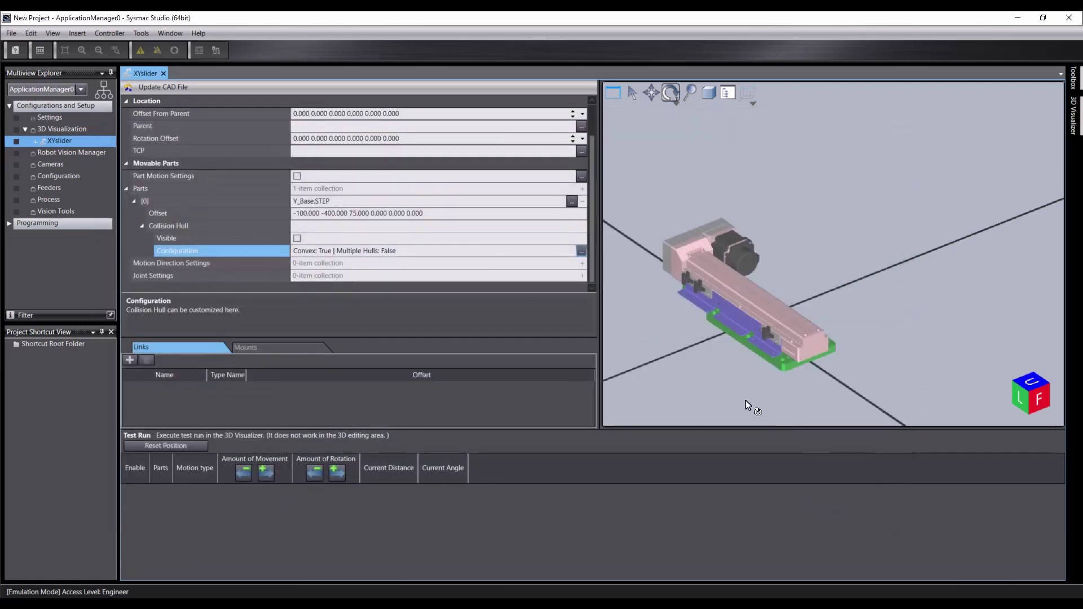
left_click(141, 227)
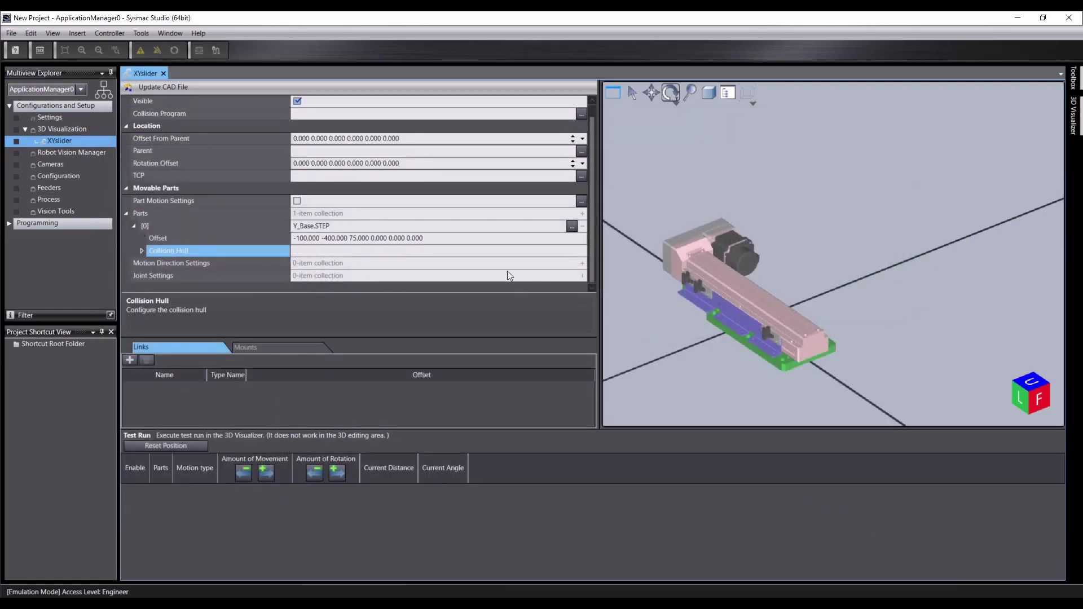
Step: Add a second movable part to XYslider from the CAD file Y-Slider.STEP in the XY Table folder
left_click(583, 214)
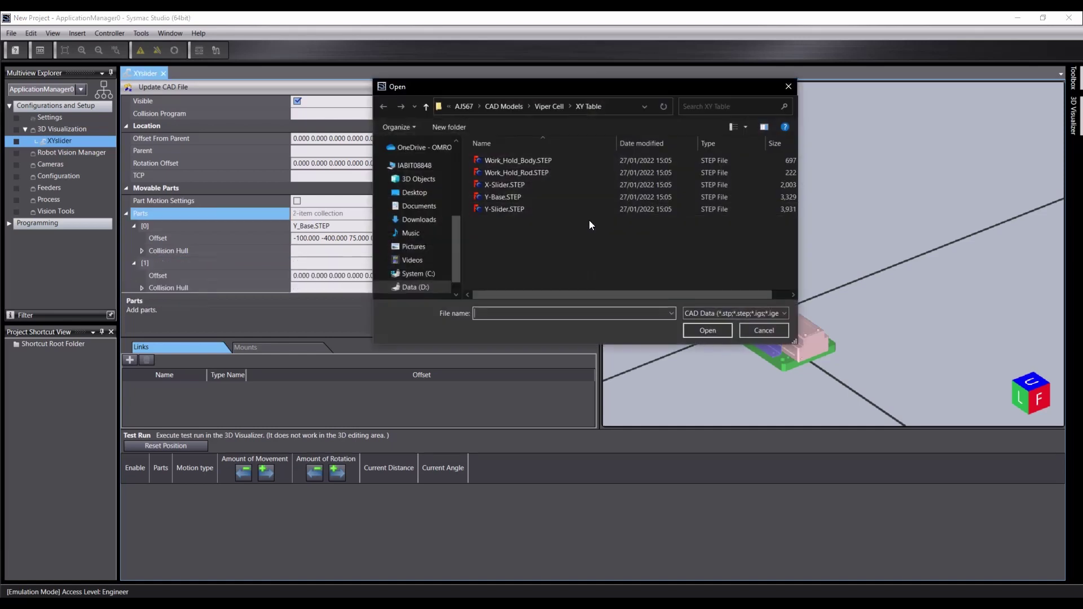
left_click(507, 211)
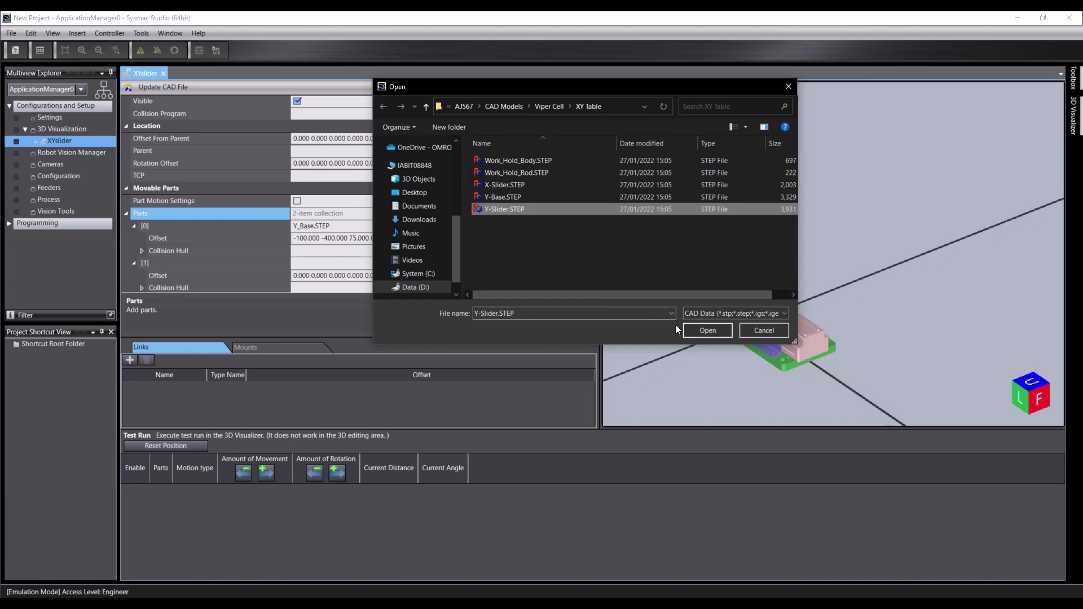
left_click(702, 327)
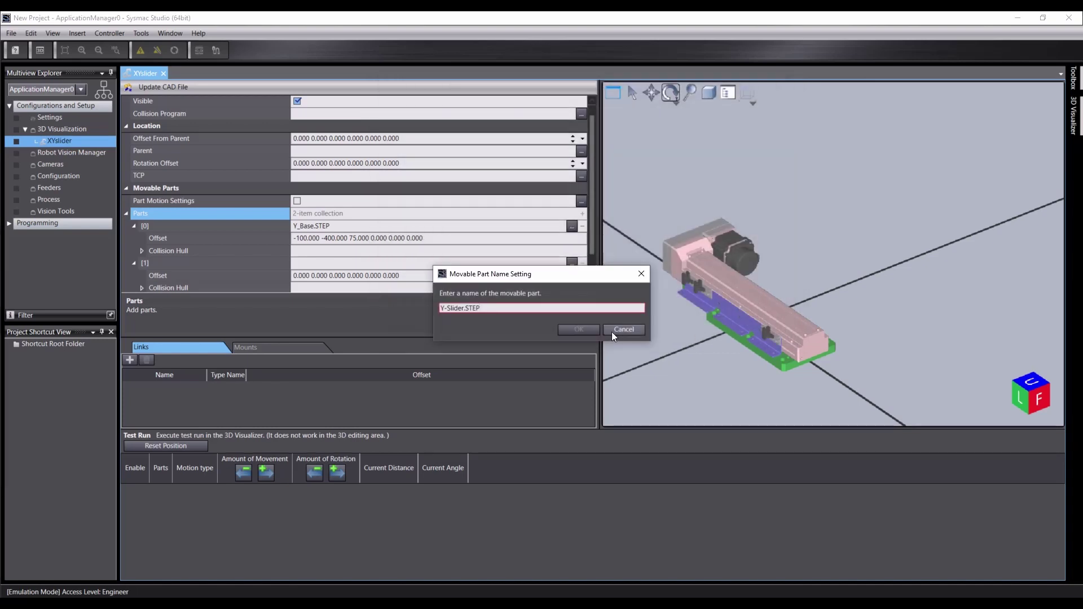
Step: Name the new movable part Y_Slider.STEP, using an underscore in place of the hyphen, and accept the name
left_click(450, 308)
key("BackSpace")
type("_")
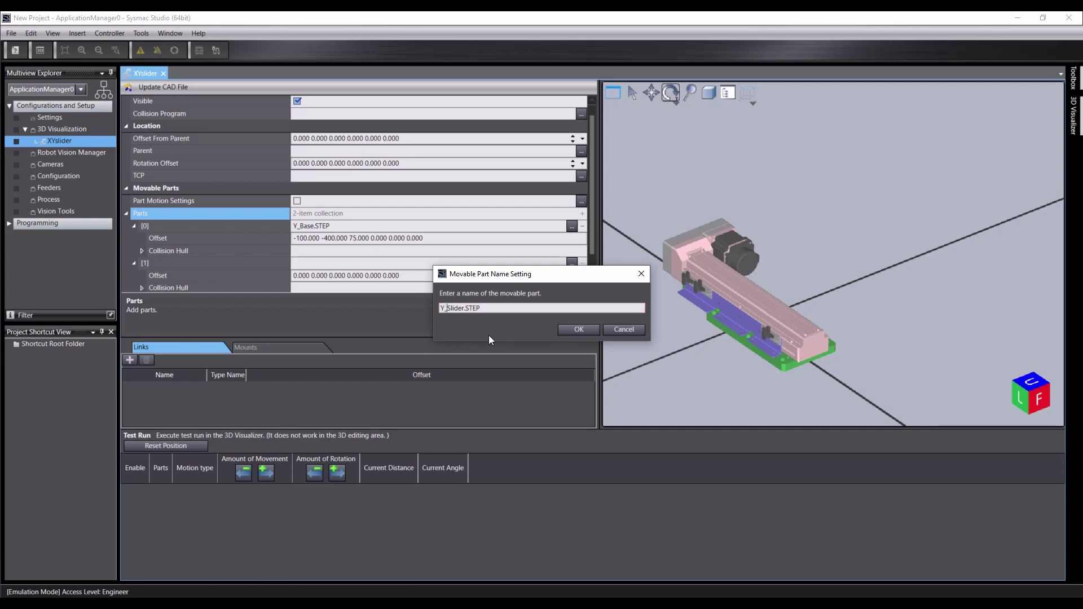
key("Return")
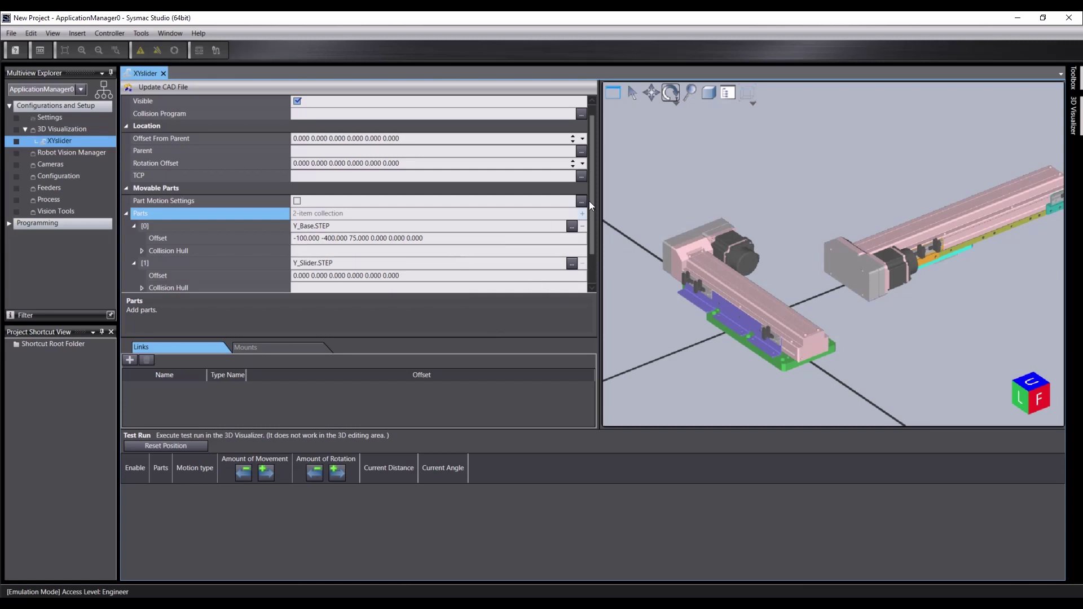
Step: Copy the Y_Base part's offset to the Y_Slider part, setting it to -100 in X, -400 in Y and 75 in Z
scroll(591, 198, "down", 1)
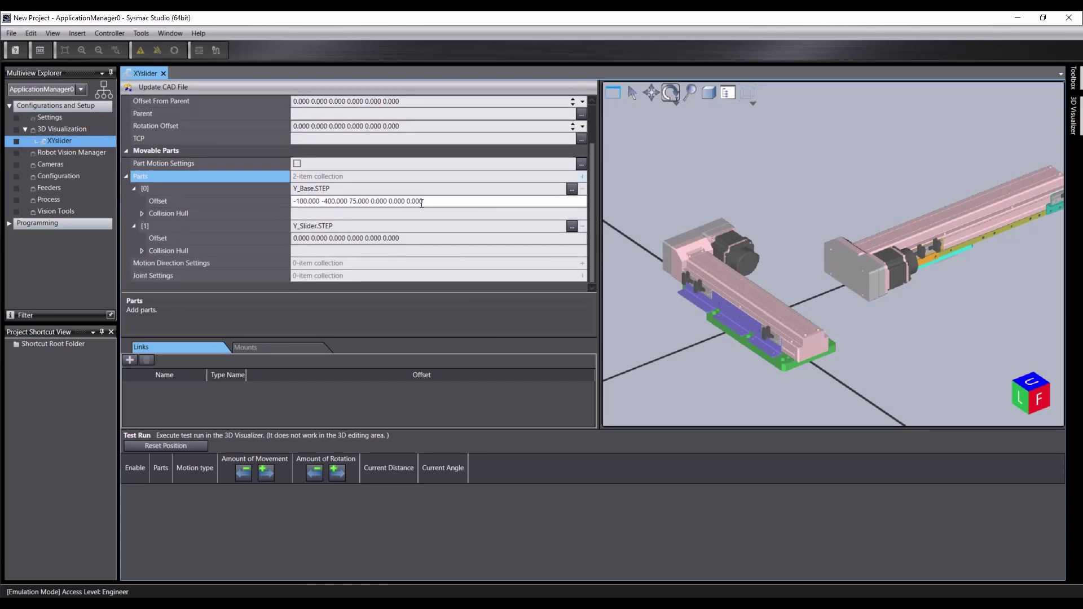
left_click_drag(430, 202, 257, 202)
key("ctrl+c")
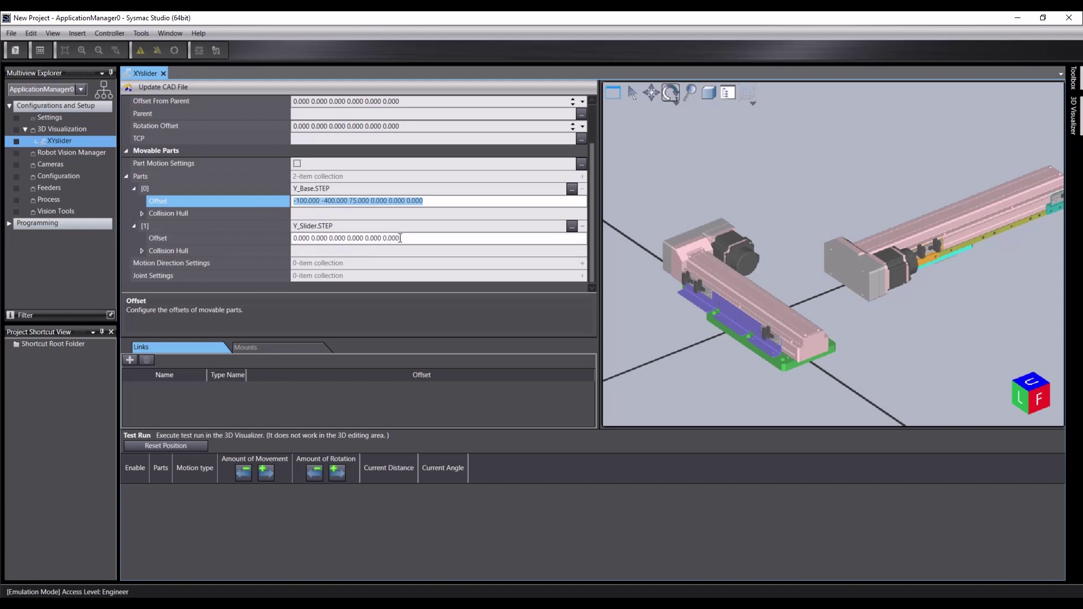
left_click_drag(397, 238, 282, 248)
key("ctrl+v")
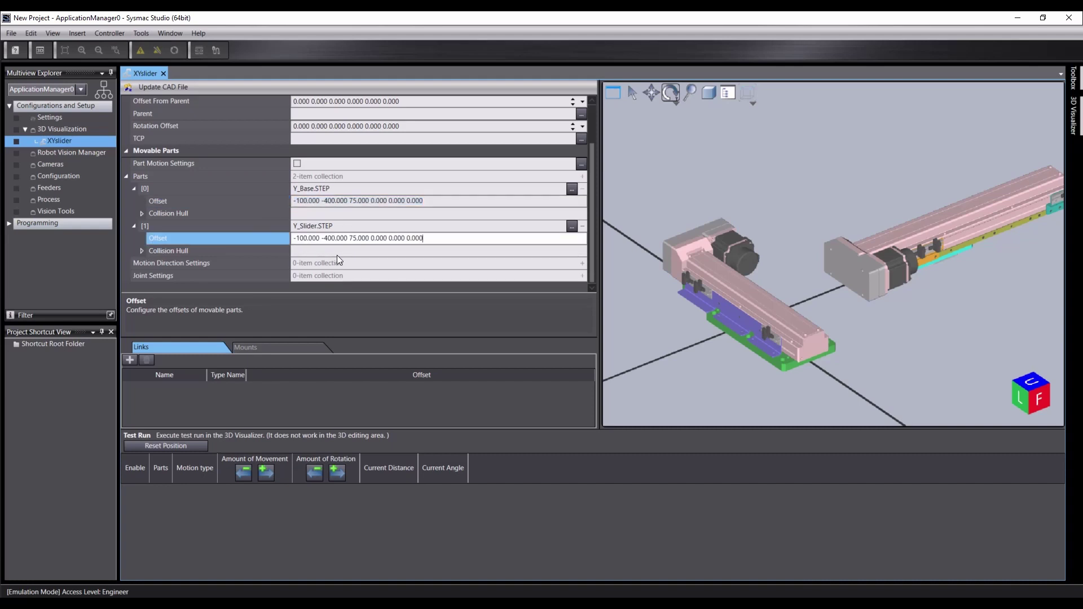
key("Return")
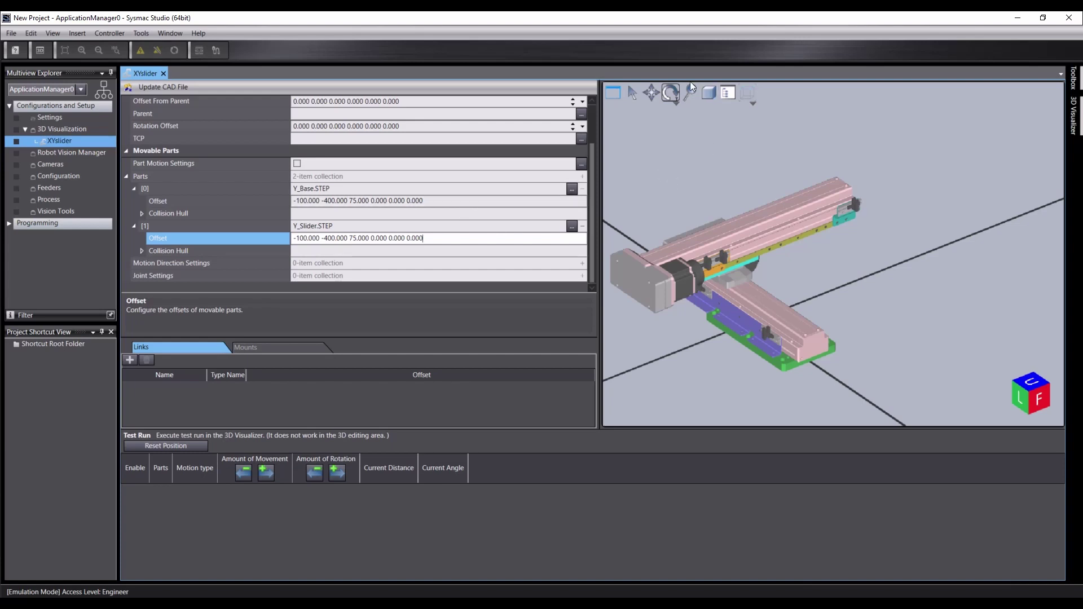
Step: Add a motion direction setting to XYslider and choose Y_Slider.STEP as the part it moves
left_click(671, 92)
left_click_drag(888, 286, 804, 297)
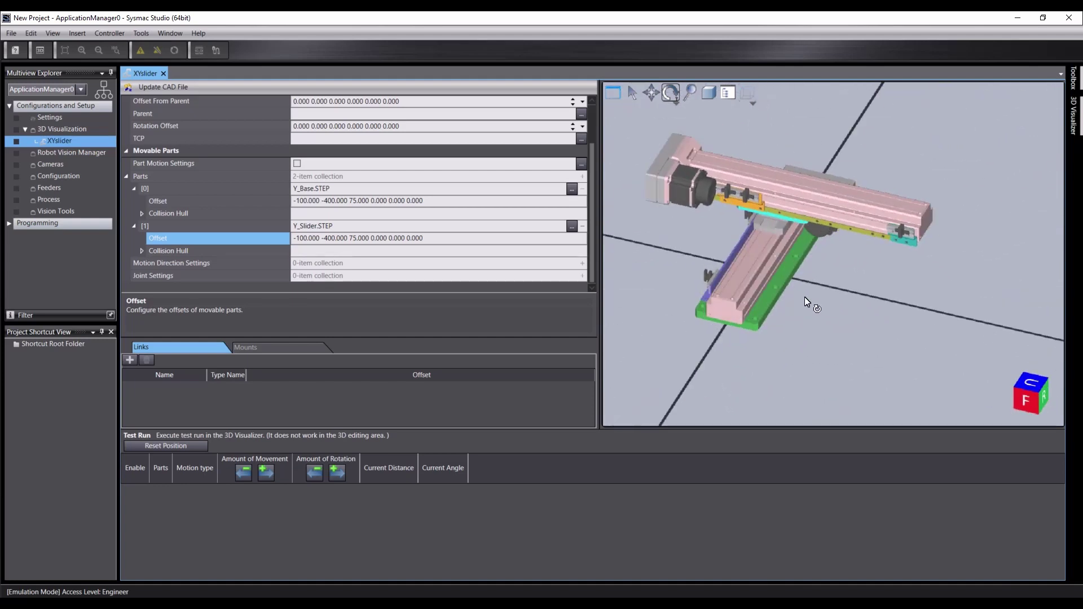
left_click(584, 265)
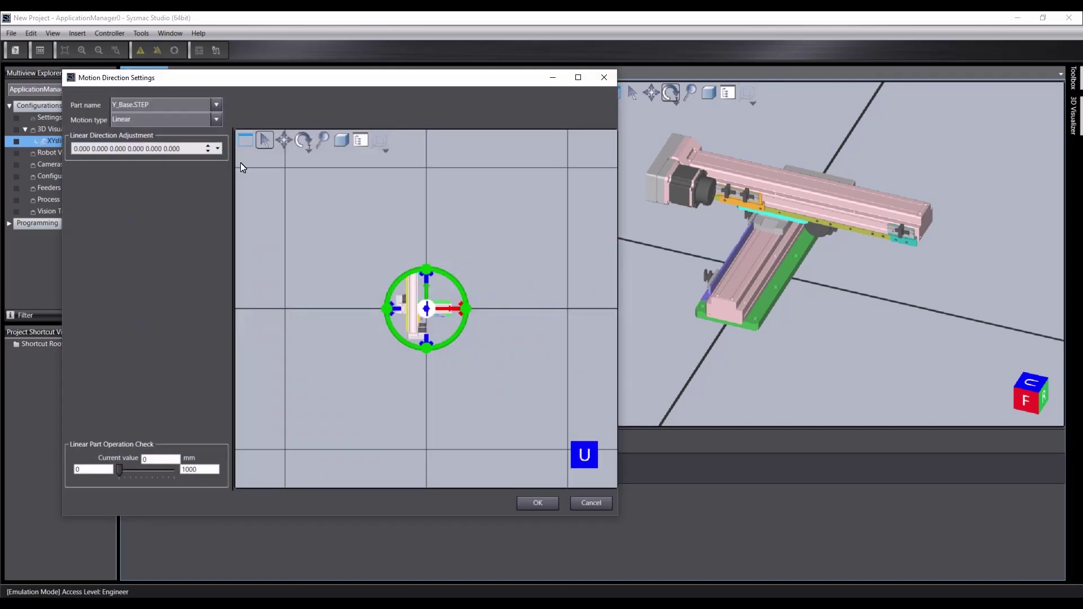
left_click(303, 140)
left_click_drag(551, 322, 449, 297)
scroll(449, 297, "up", 2)
scroll(449, 297, "up", 2)
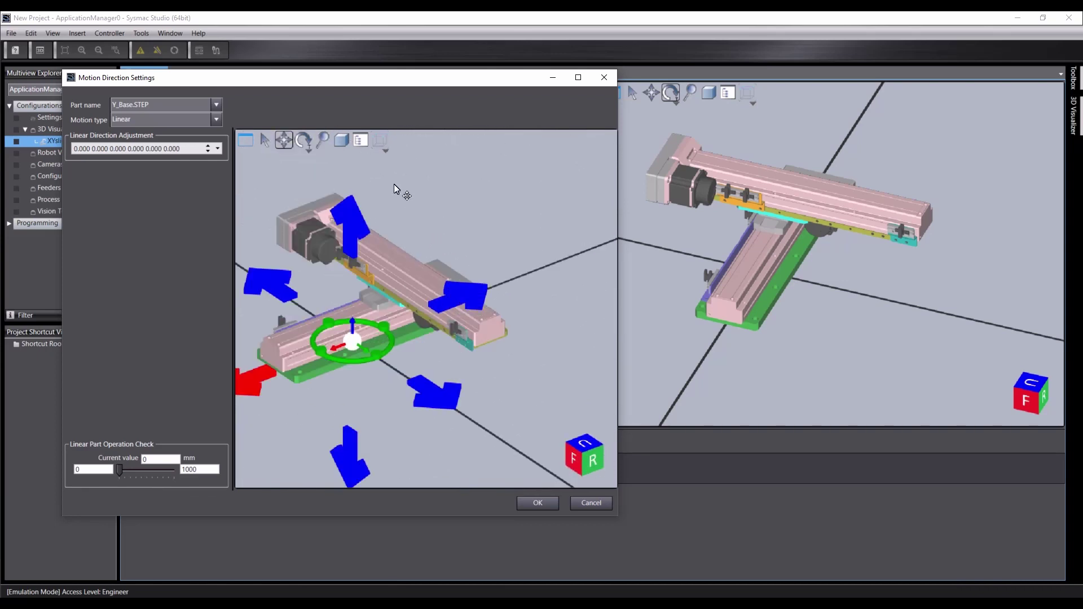
left_click_drag(395, 185, 470, 152)
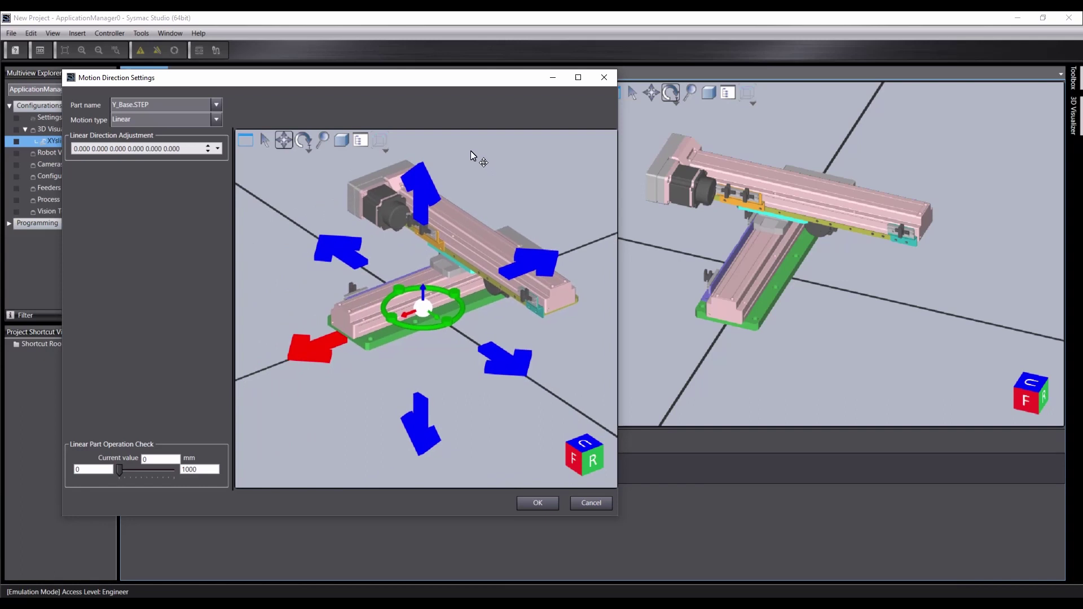
left_click(265, 138)
left_click(217, 106)
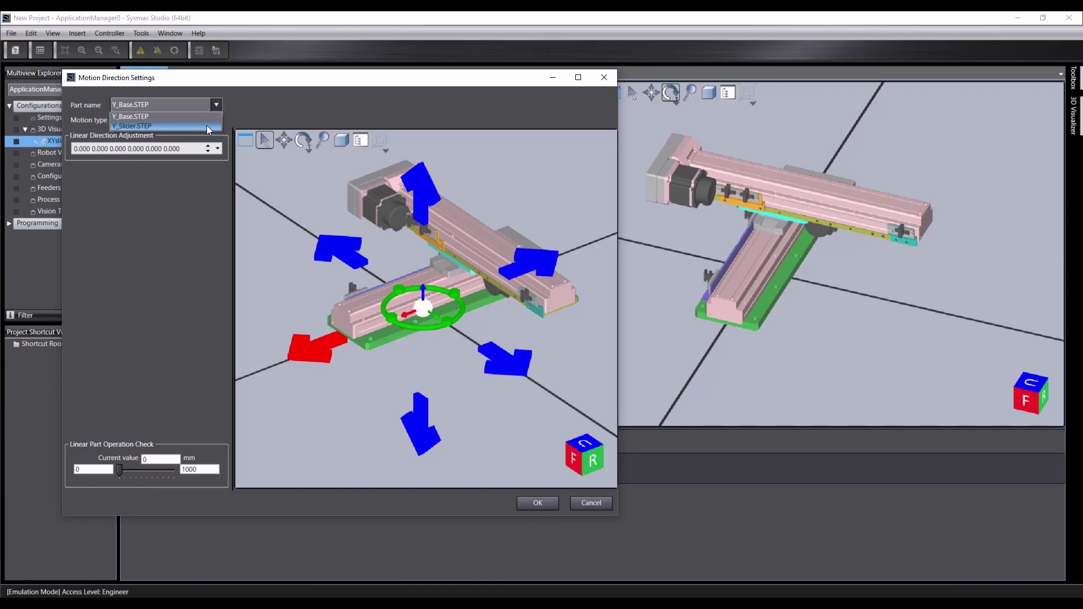
left_click(207, 125)
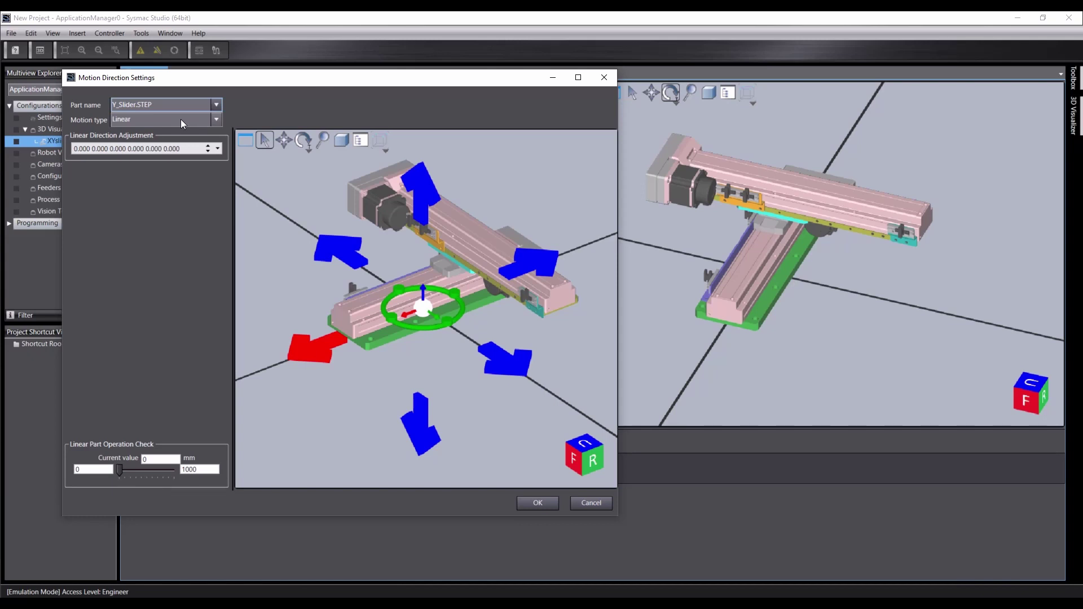
Step: Try the Linear and Rotation motion type for Y_Slider and return it to Linear
left_click(184, 119)
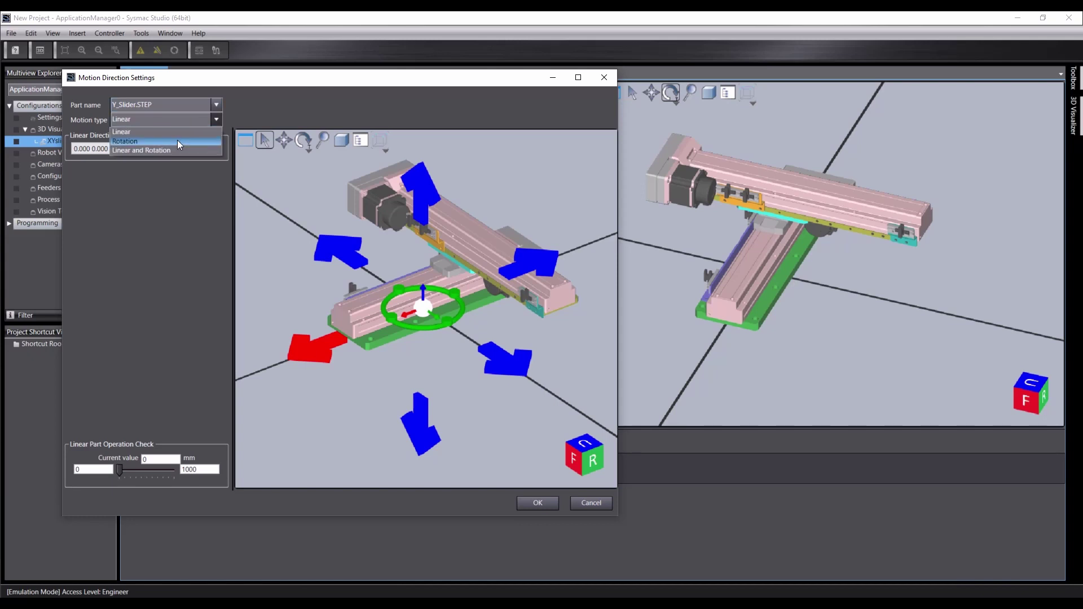
left_click(174, 150)
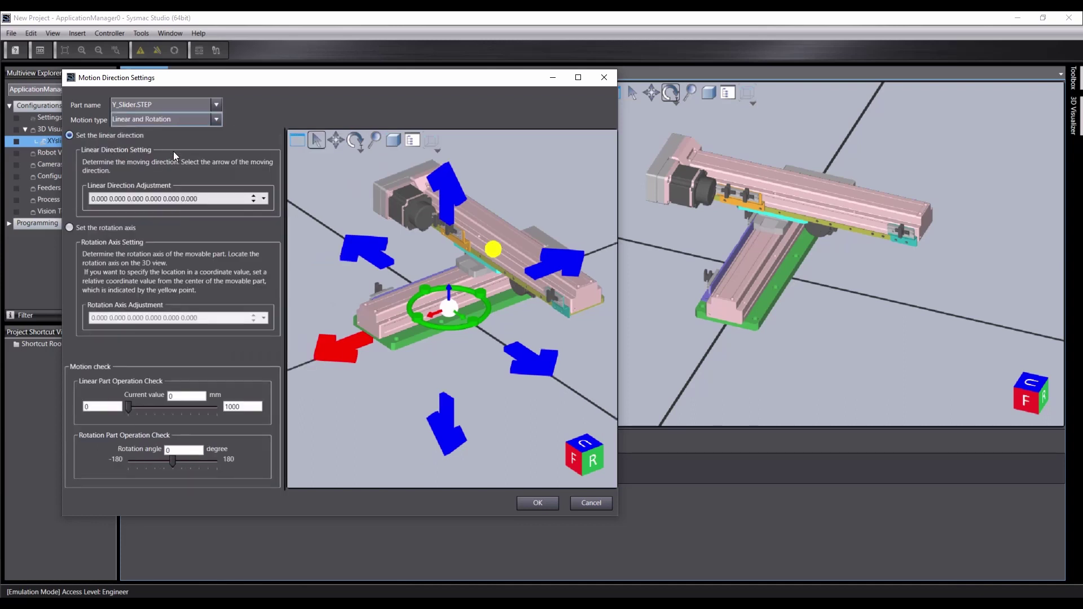
left_click(188, 123)
left_click(171, 132)
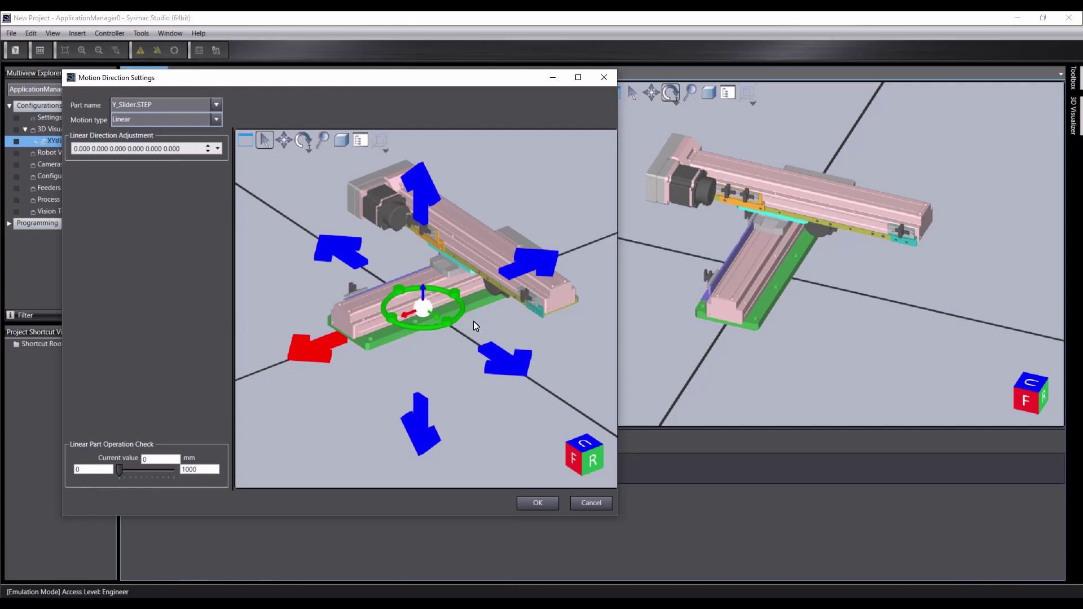
Step: Raise the Y_Slider motion direction marker to 63 in Z and shift it to about -102.6 in X
left_click(590, 462)
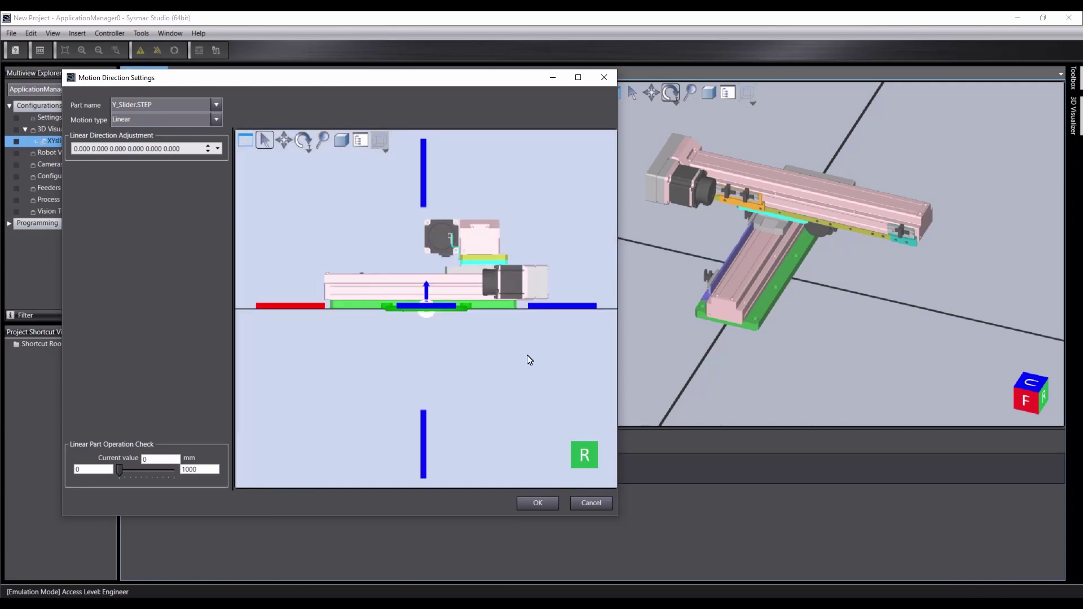
left_click_drag(427, 288, 428, 253)
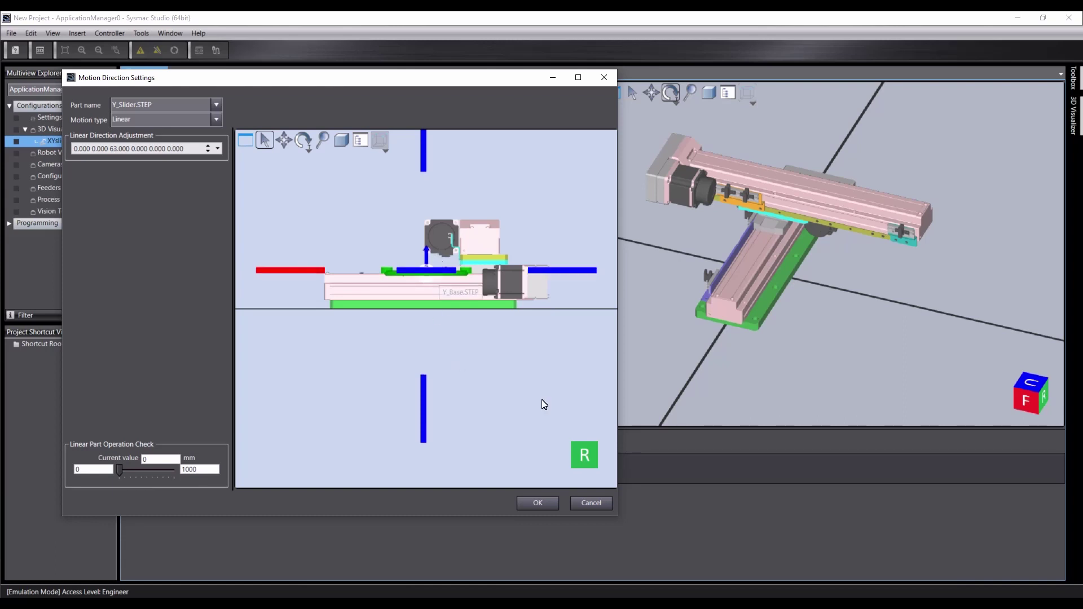
left_click(303, 140)
left_click_drag(371, 220, 301, 157)
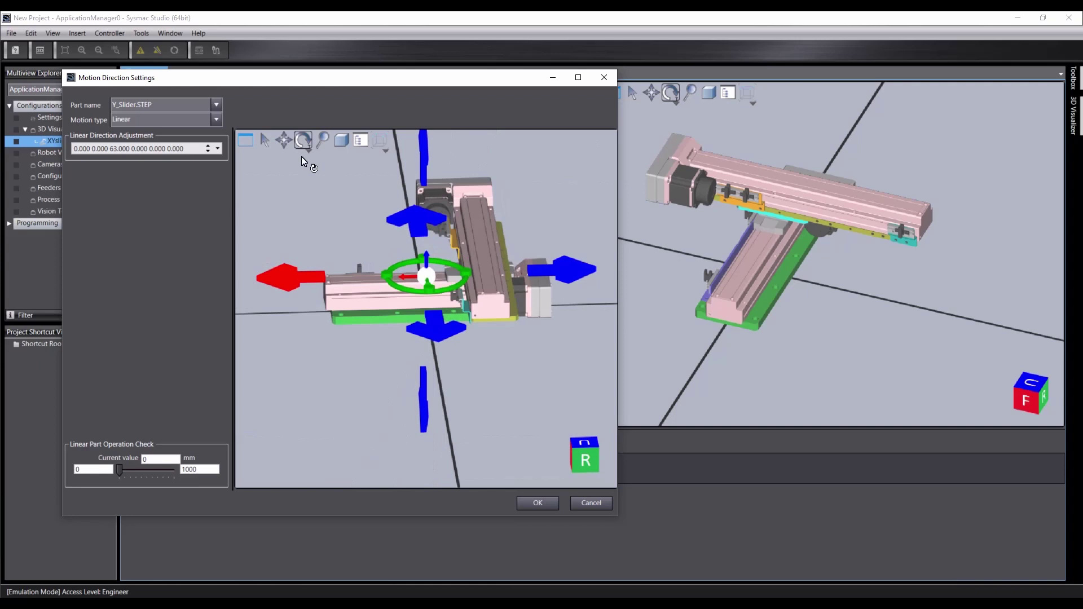
left_click(264, 141)
left_click_drag(401, 275, 459, 279)
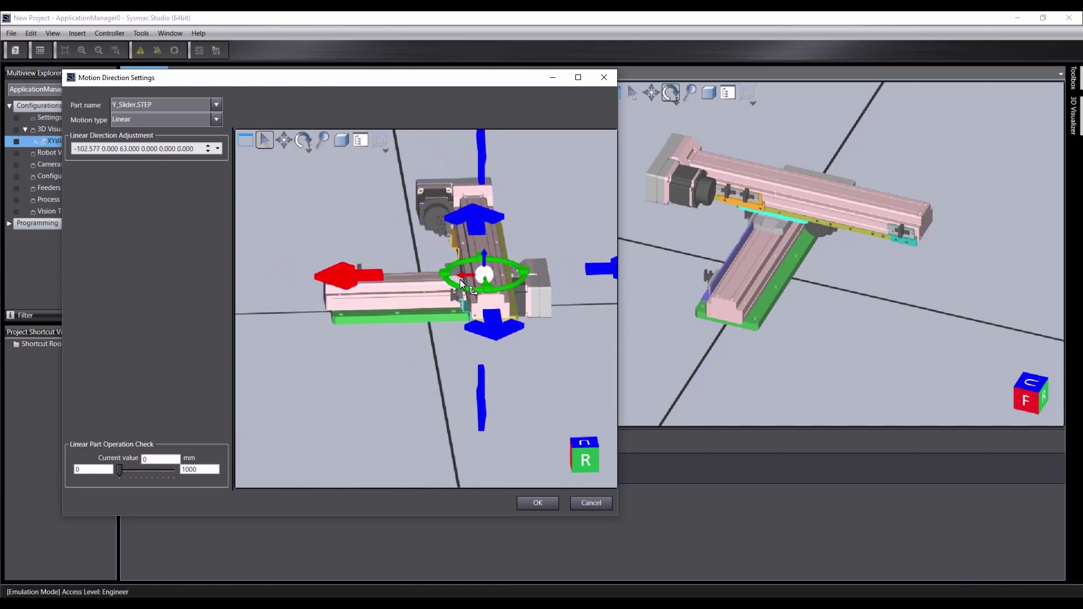
Step: Check Y_Slider's linear motion in the direction along the Y base from an angled view
left_click(303, 140)
left_click_drag(355, 231, 397, 314)
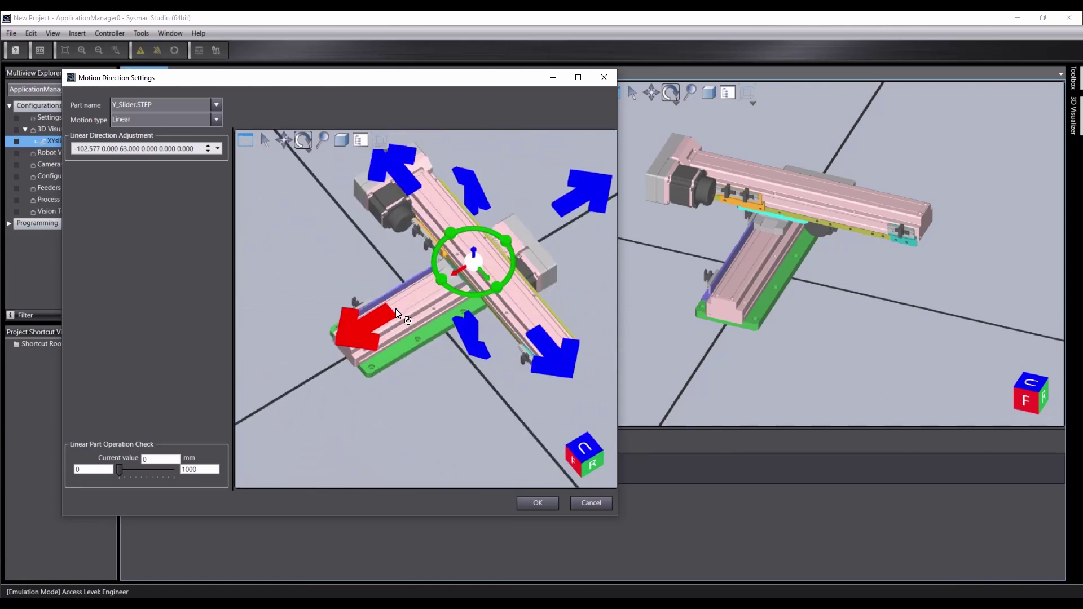
left_click(264, 140)
mouse_move(119, 469)
left_mouse_down()
mouse_move(129, 470)
mouse_move(119, 467)
left_mouse_up()
Step: Try the linear direction along the upper slide, test its motion, and repeat the test with the direction rotated about -32.6 around Z
left_click(569, 365)
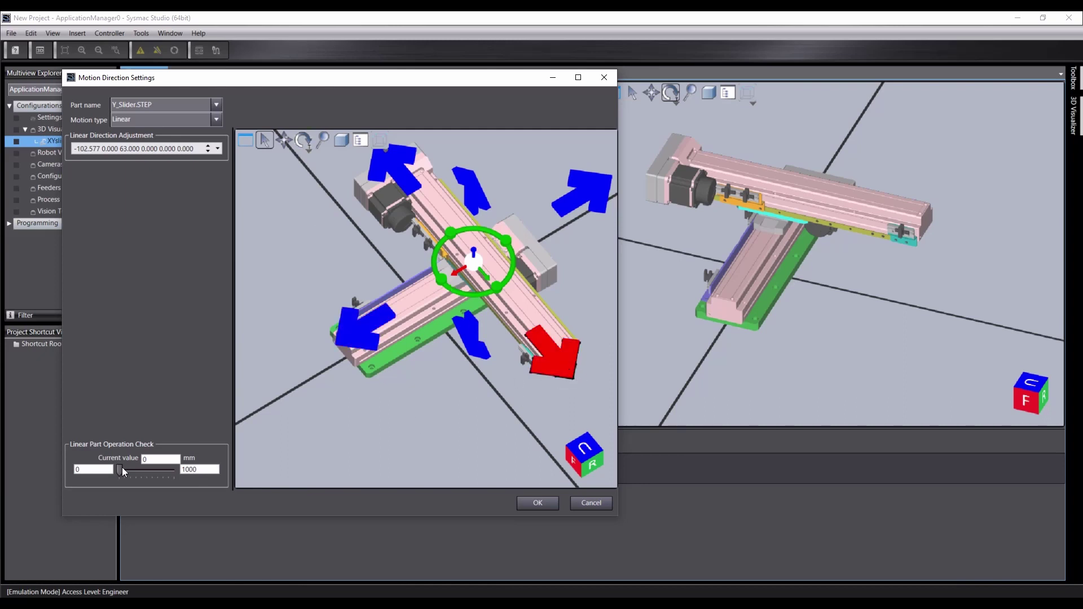
mouse_move(121, 468)
left_mouse_down()
mouse_move(130, 467)
mouse_move(117, 461)
left_mouse_up()
left_click_drag(440, 280, 418, 258)
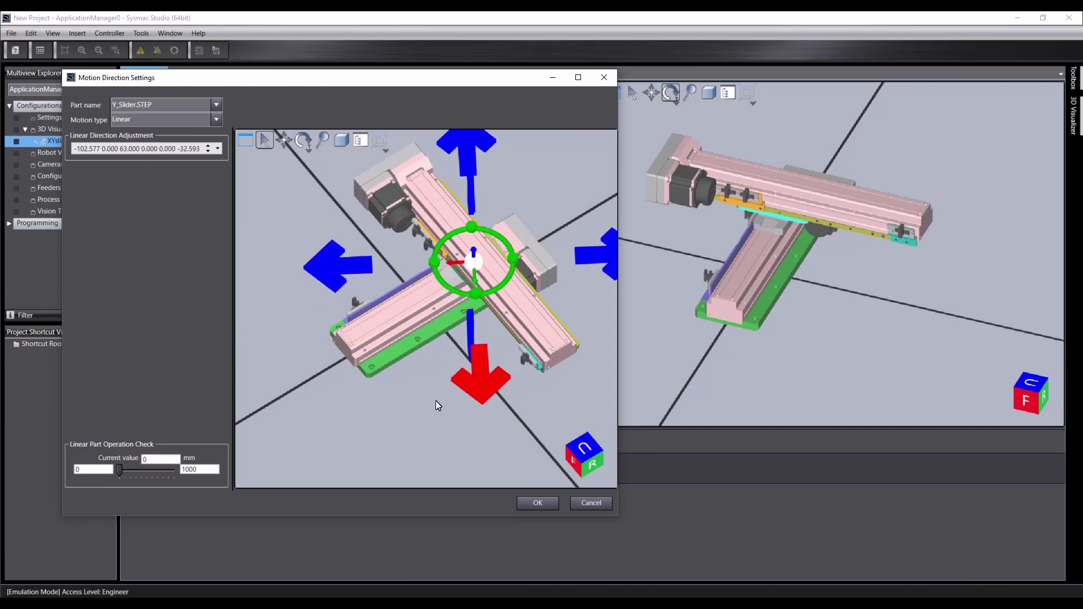
mouse_move(120, 467)
left_mouse_down()
mouse_move(132, 469)
mouse_move(118, 462)
left_mouse_up()
Step: Reset the direction's Z rotation to 0, choose the arrow along the Y base toward its motorless end, and accept the motion direction settings
left_click(436, 262)
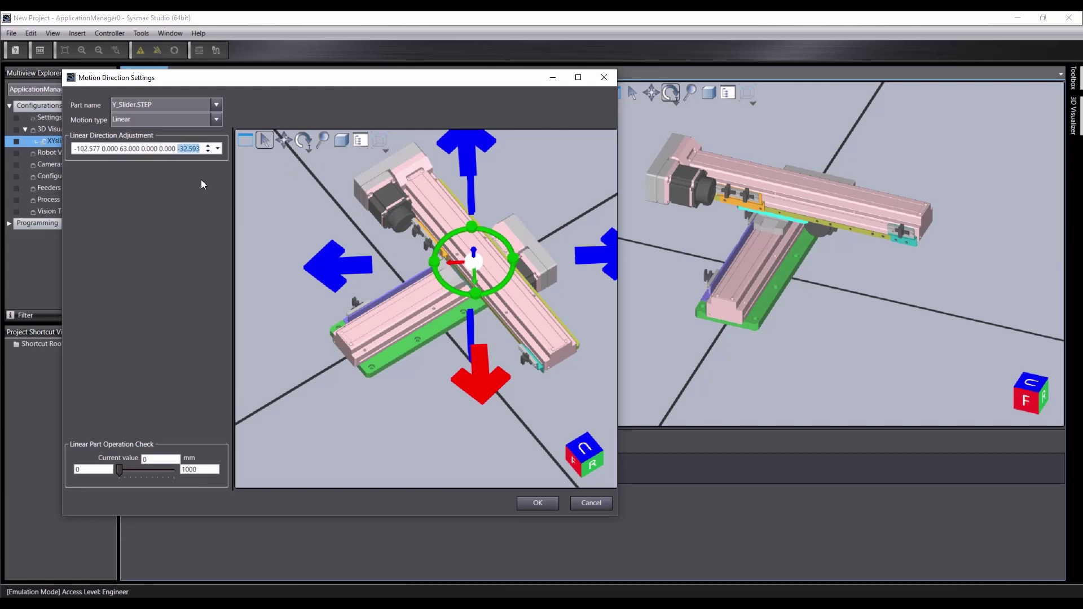
type("0")
key("Return")
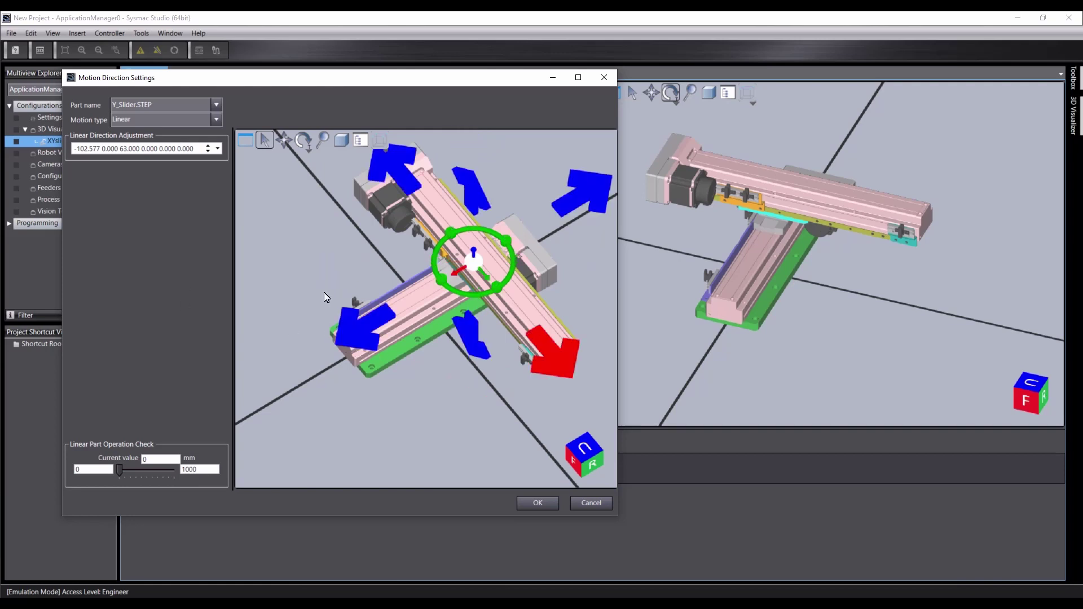
left_click(350, 334)
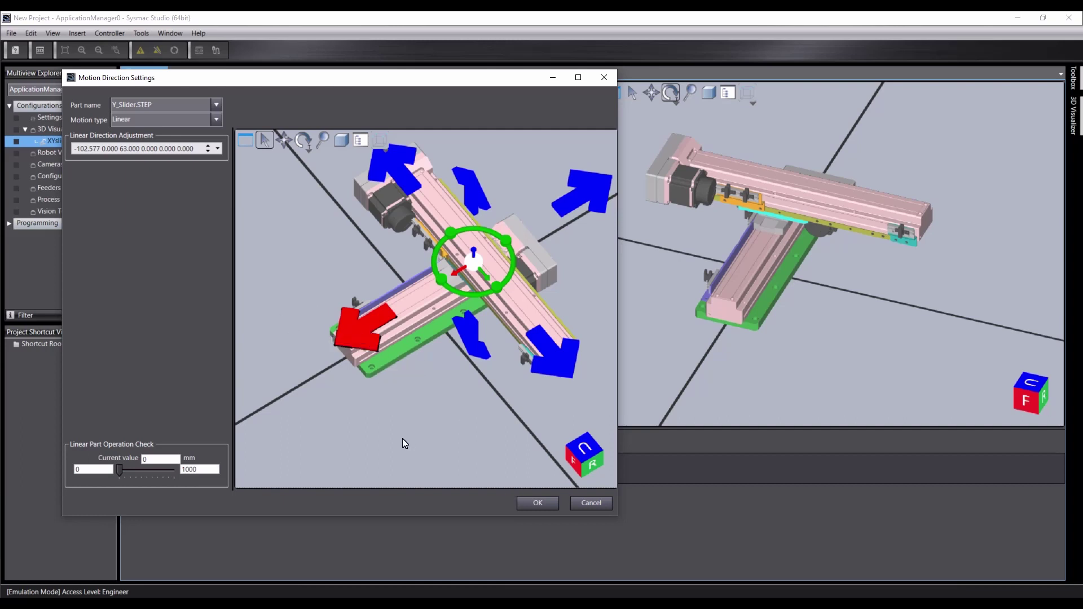
left_click(537, 503)
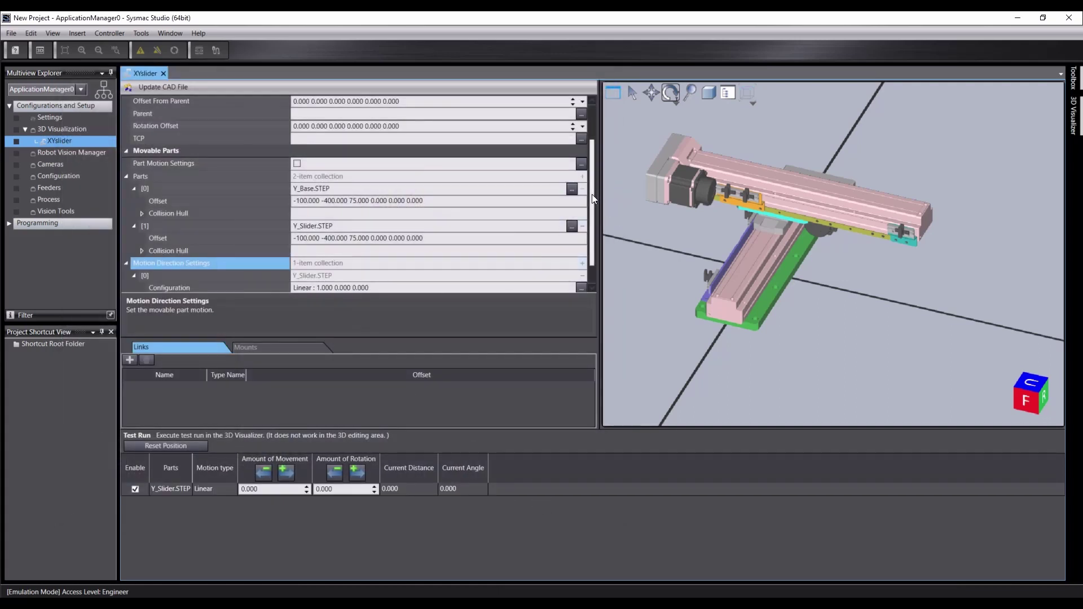
Step: Set the test run movement amount for Y_Slider.STEP to 20 and move the part in the positive direction
left_click_drag(593, 193, 594, 237)
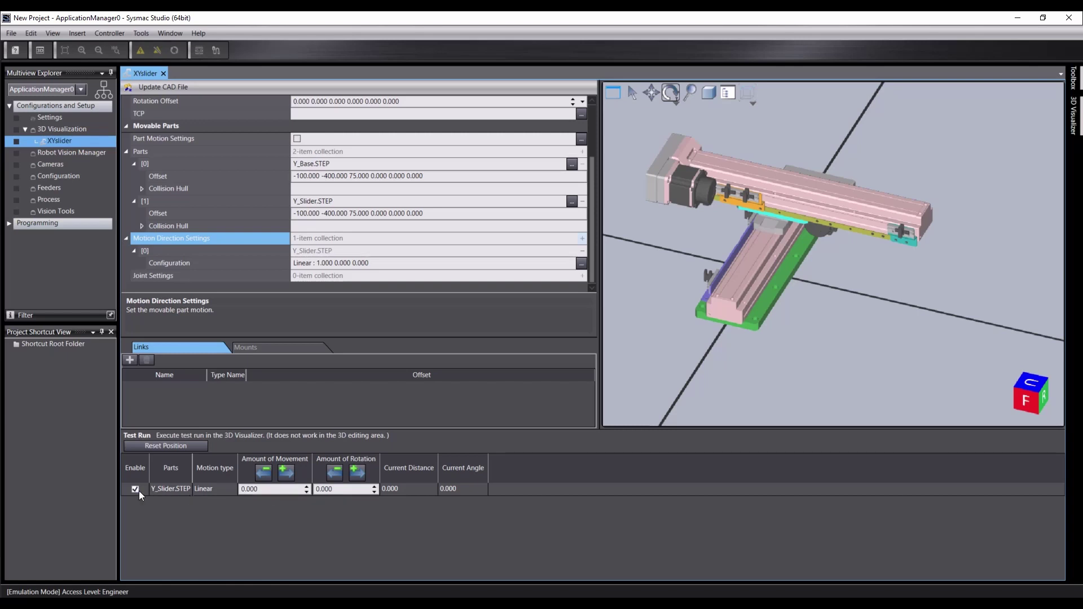
left_click(217, 487)
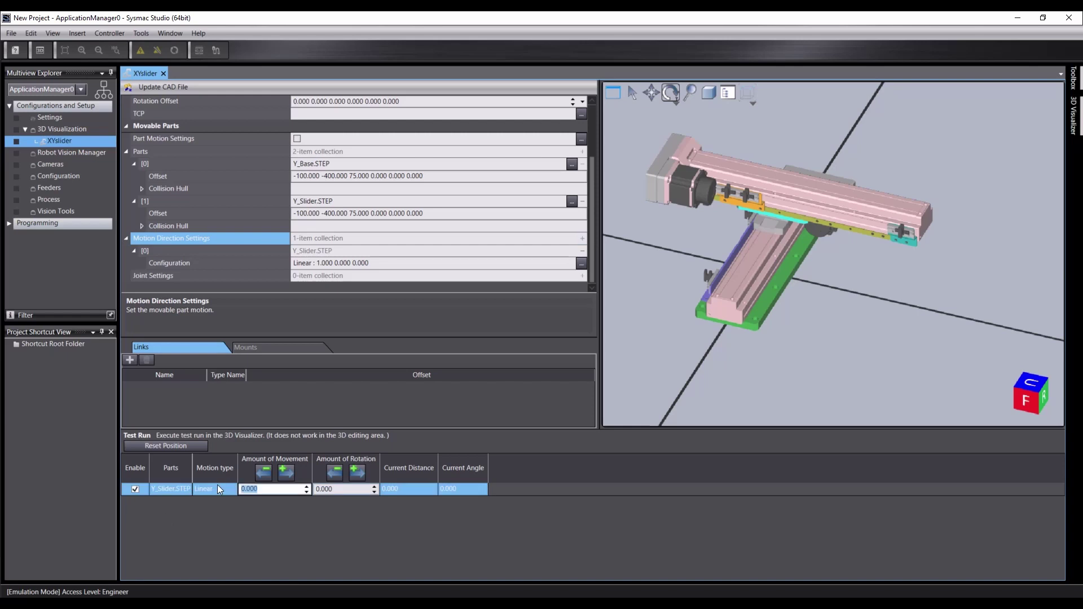
type("20")
key("Return")
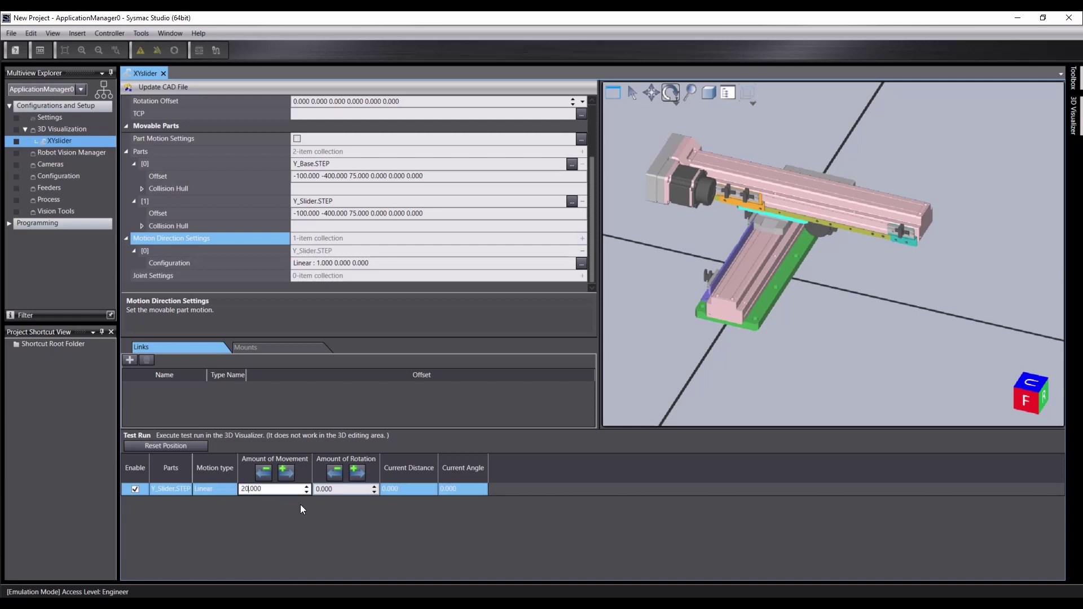
left_click(288, 475)
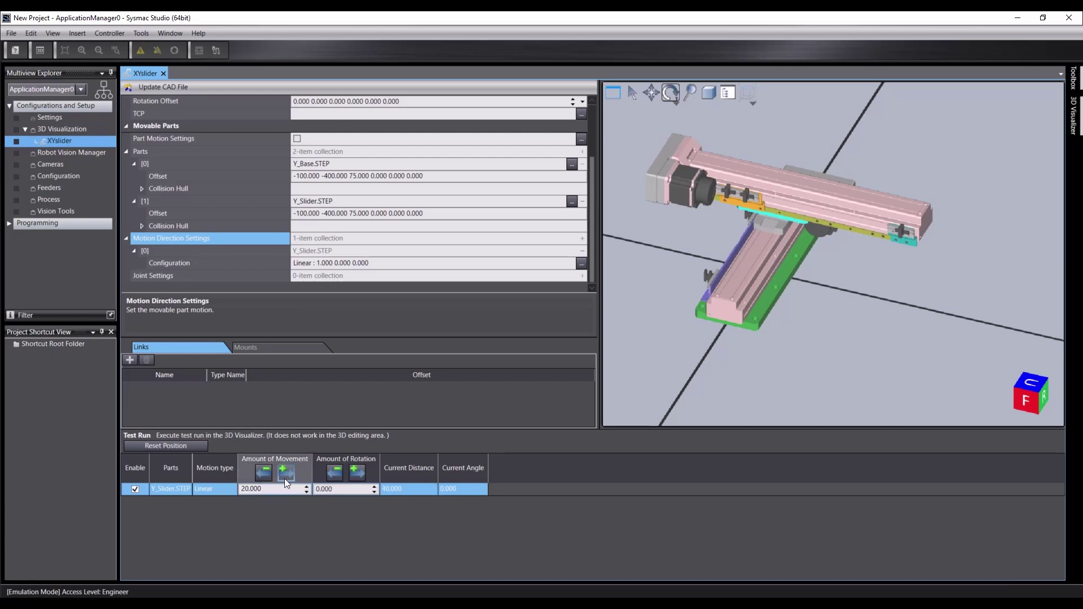
left_click(287, 473)
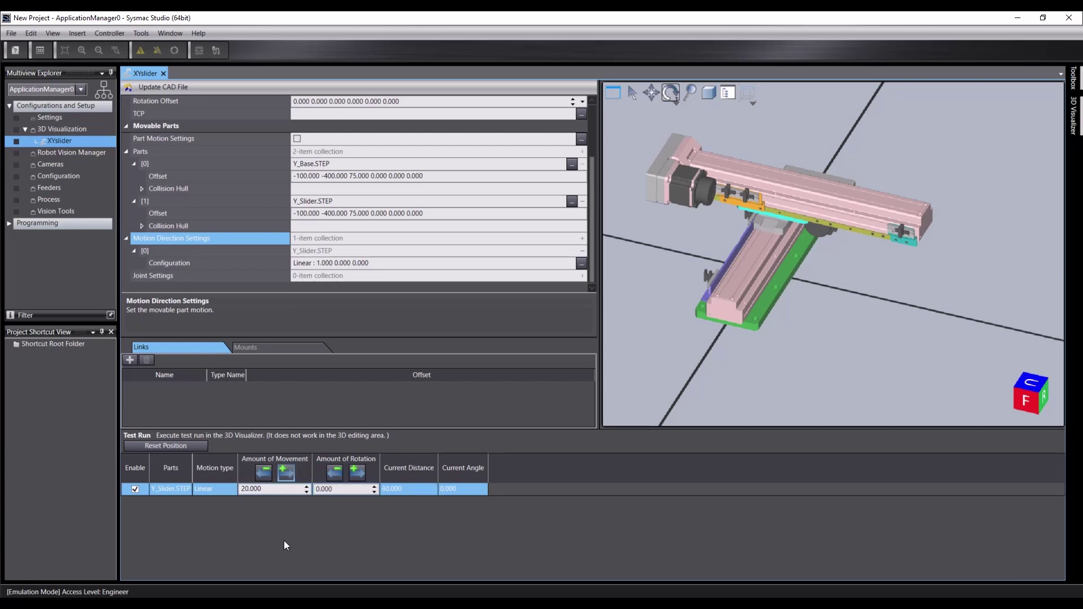
Step: Keep the 3D Visualizer docked open and move Y_Slider.STEP further in the positive direction in steps of 20
left_click(1076, 119)
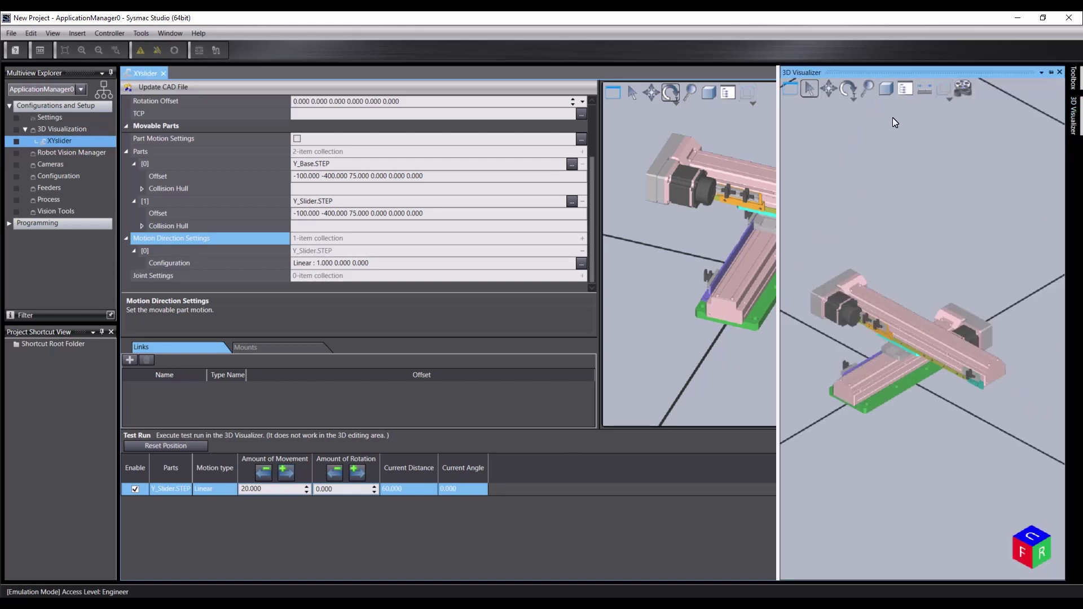
left_click(1050, 73)
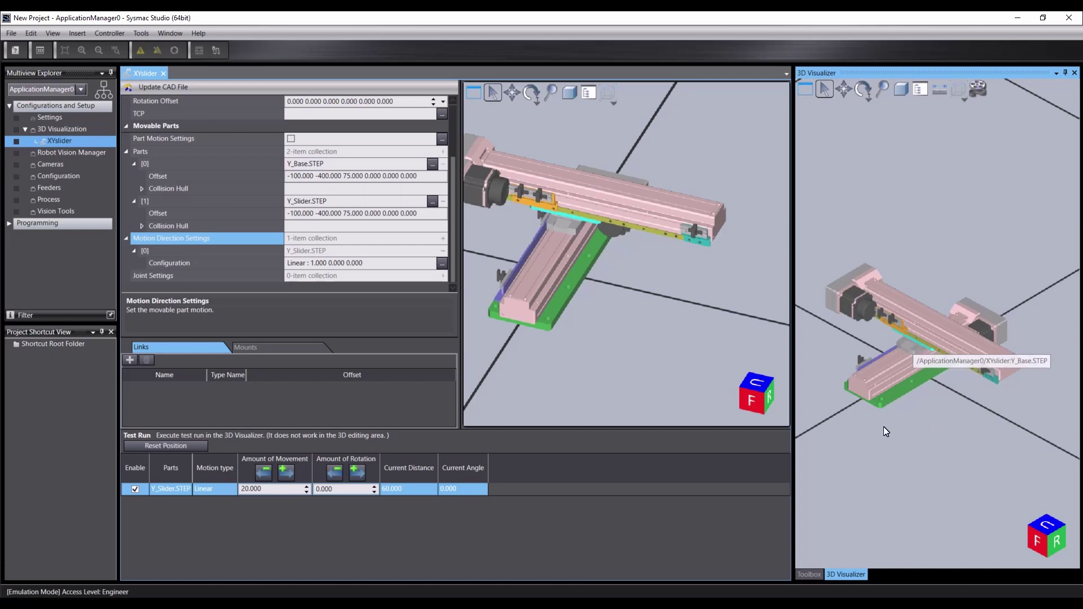
left_click(284, 472)
left_click(283, 472)
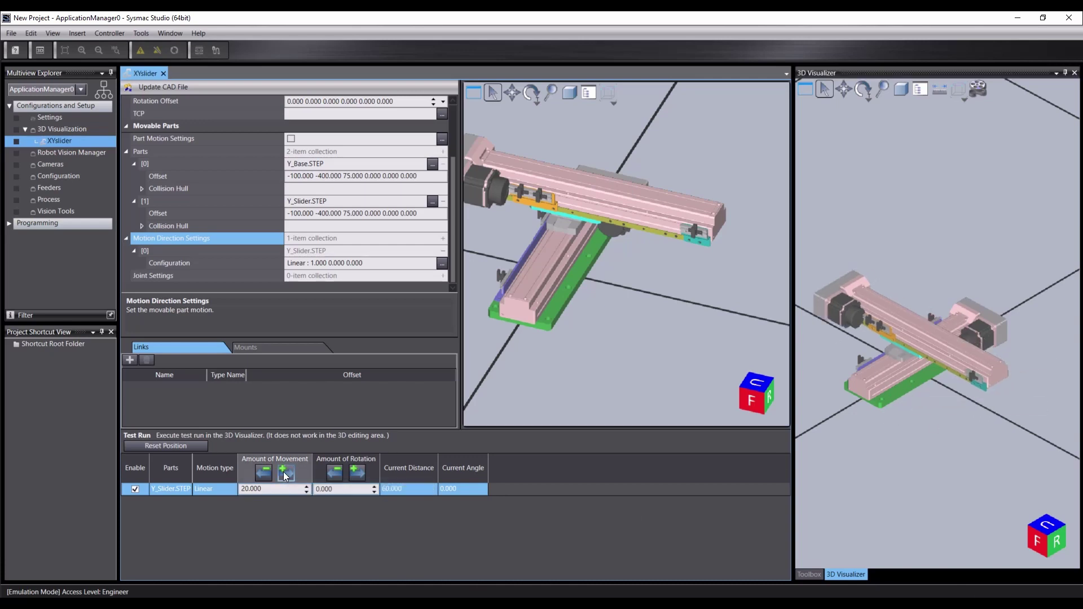
left_click(285, 475)
left_click(285, 475)
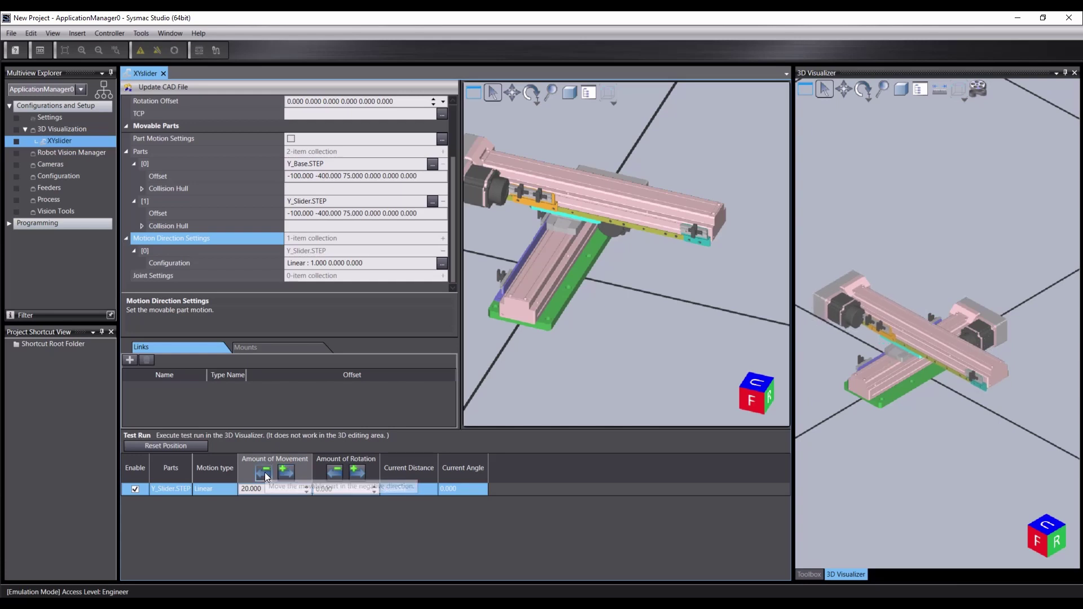
Step: Test Y_Slider.STEP's travel in both directions in steps of 20 and reset its position
left_click(265, 472)
left_click(265, 472)
left_click(265, 473)
left_click(266, 472)
left_click(265, 472)
left_click(265, 472)
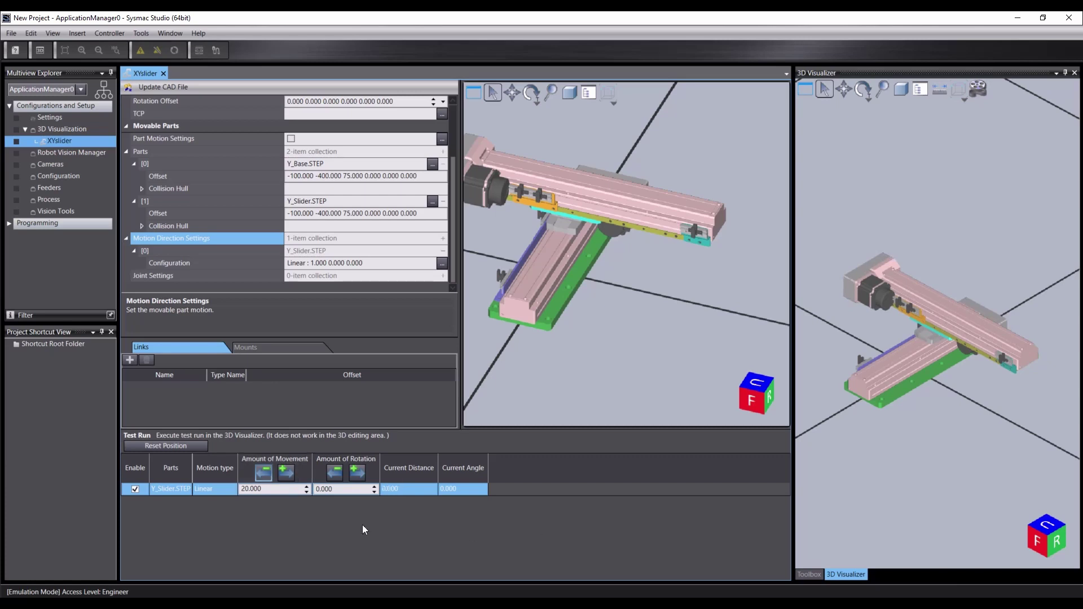
left_click(263, 475)
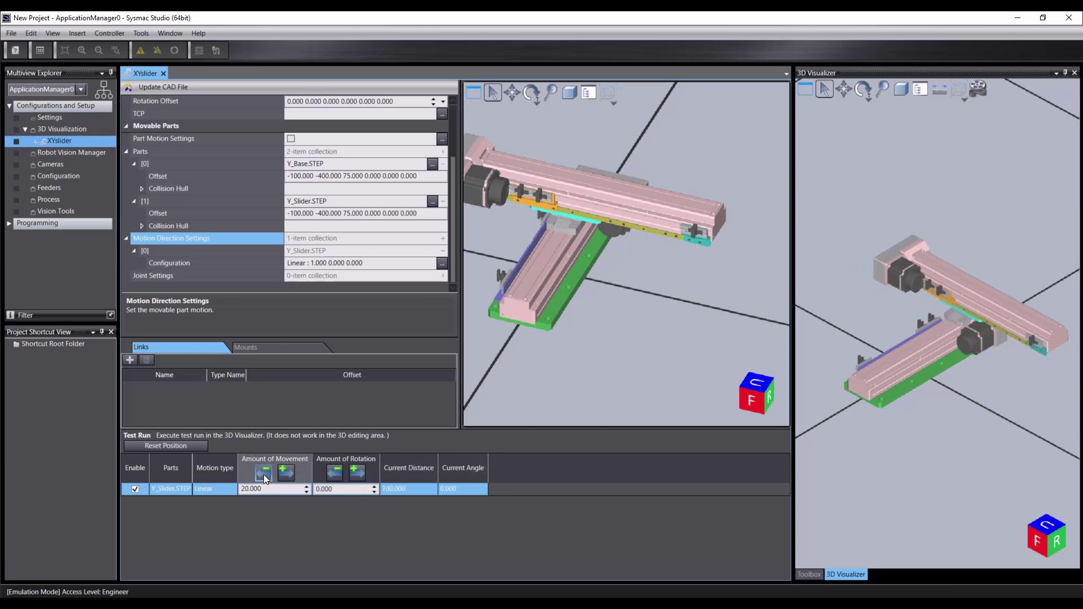
left_click(284, 479)
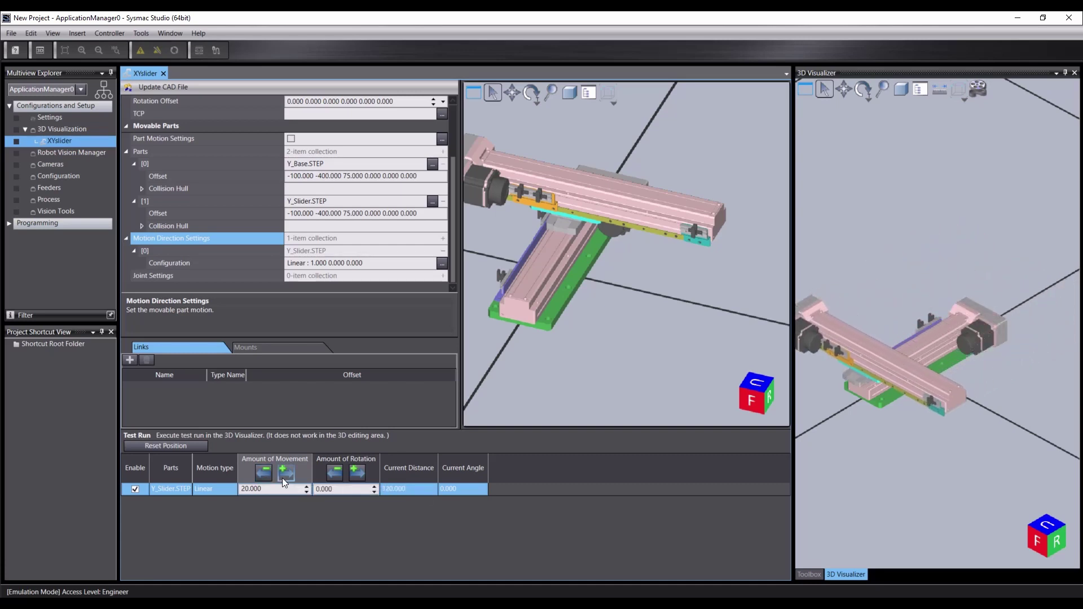
left_click(262, 472)
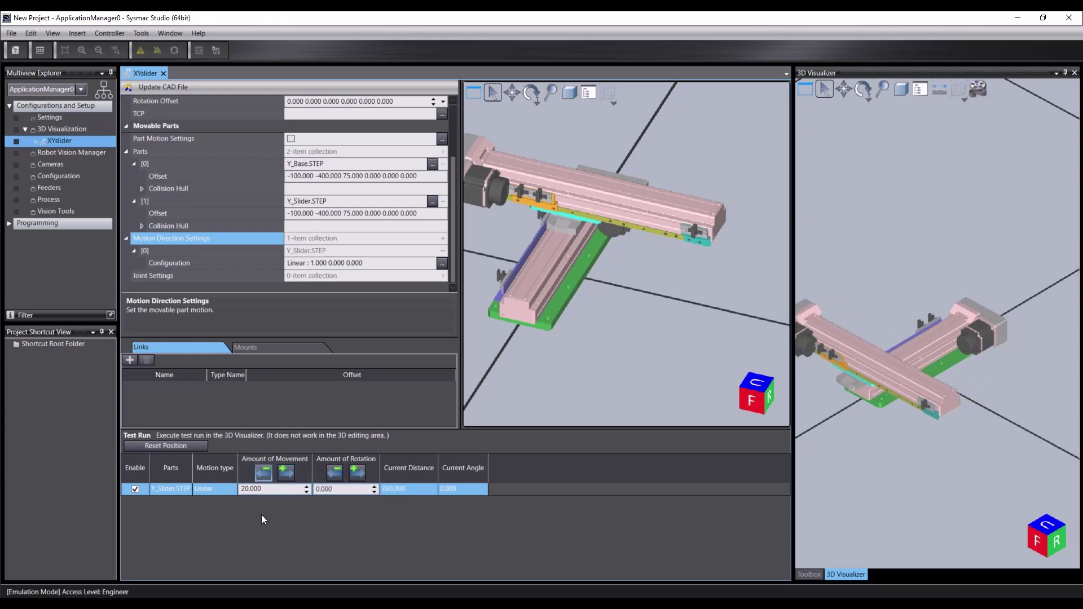
left_click(260, 471)
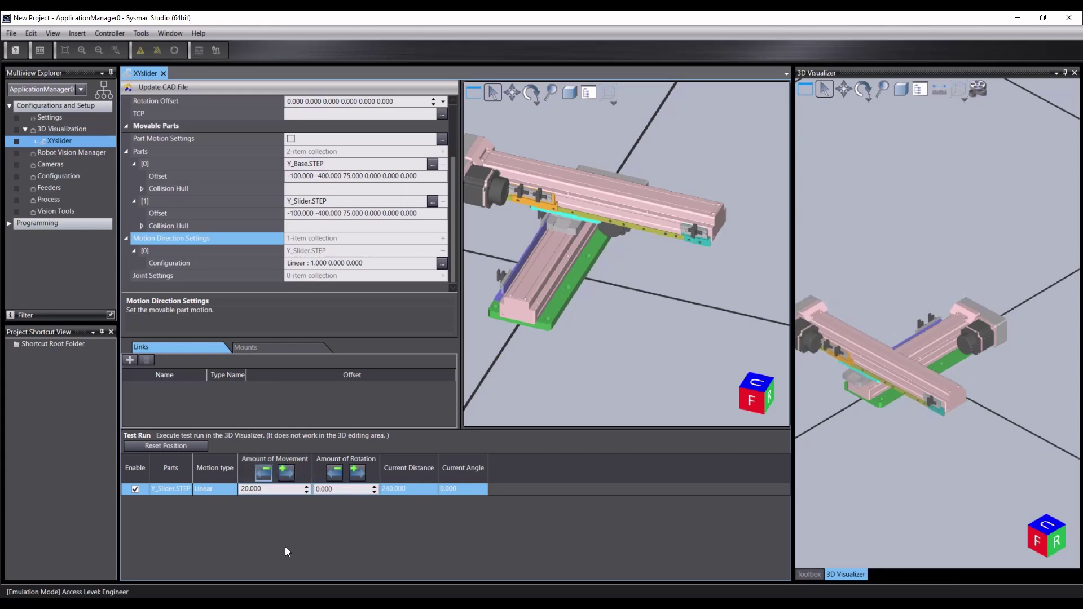
left_click(187, 448)
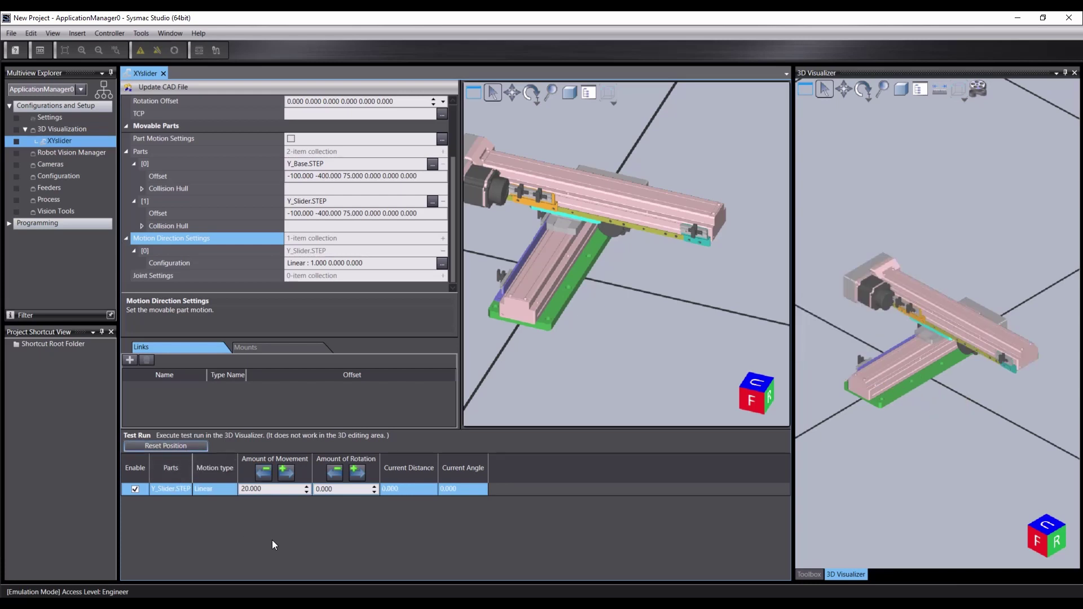
Step: Set the test run rotation amount to 20, try rotating Y_Slider.STEP both ways, and move it forward and back
left_click(321, 489)
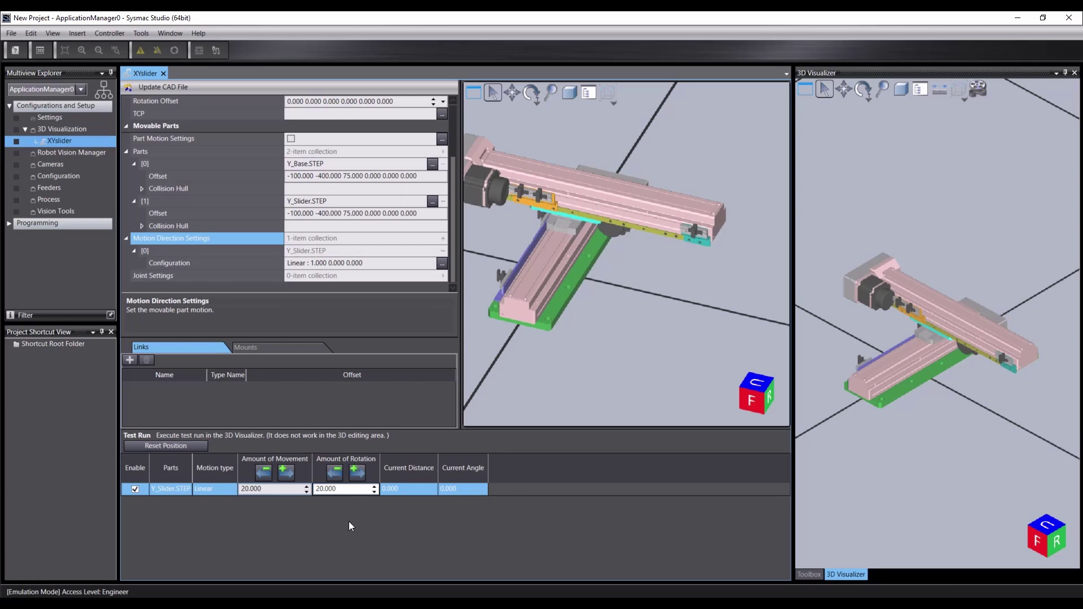
left_click(354, 472)
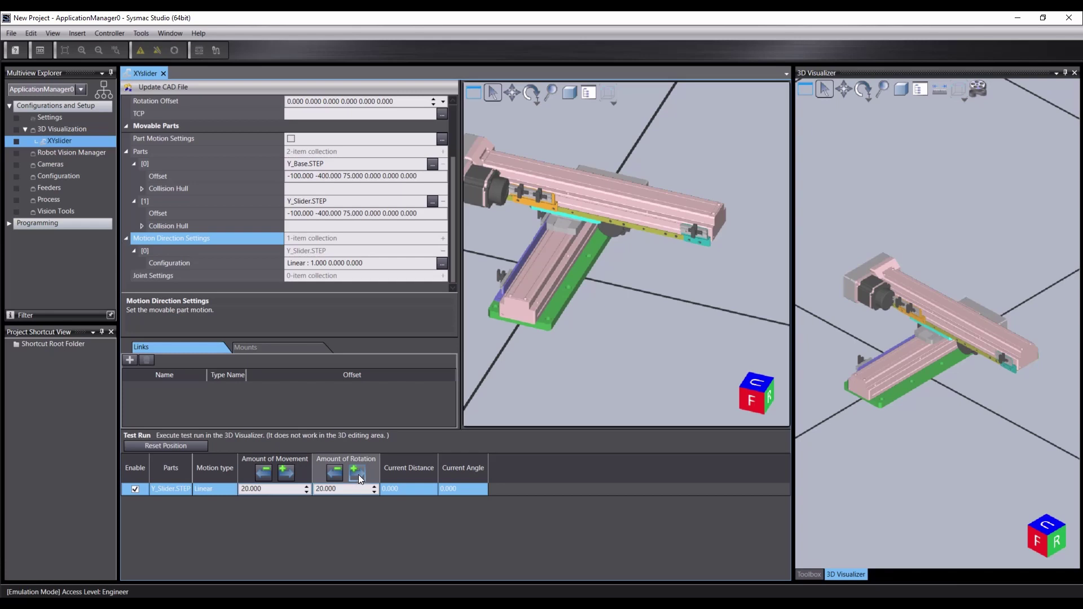
left_click(334, 474)
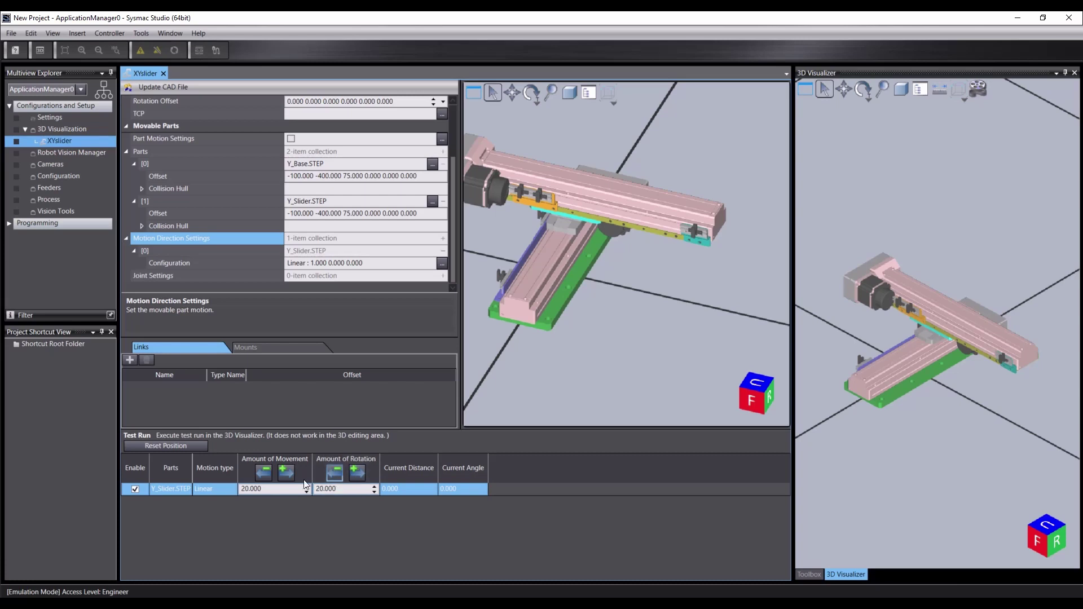
left_click(282, 471)
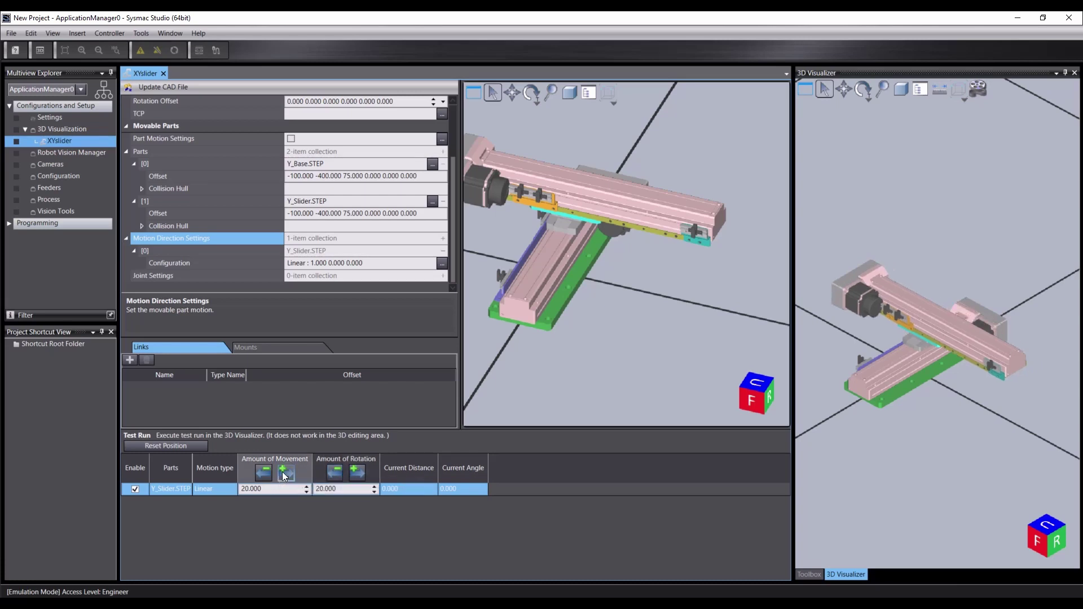
left_click(267, 472)
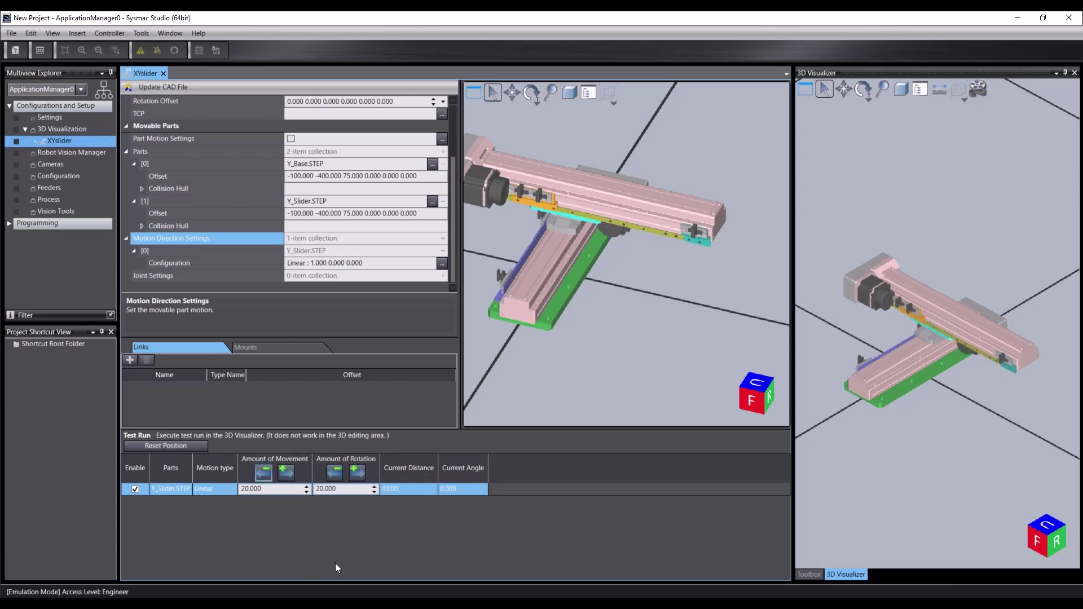
Step: Add a joint with Y_Base.STEP as Joint Target 1 and Y_Slider.STEP as Joint Target 2
left_click(153, 275)
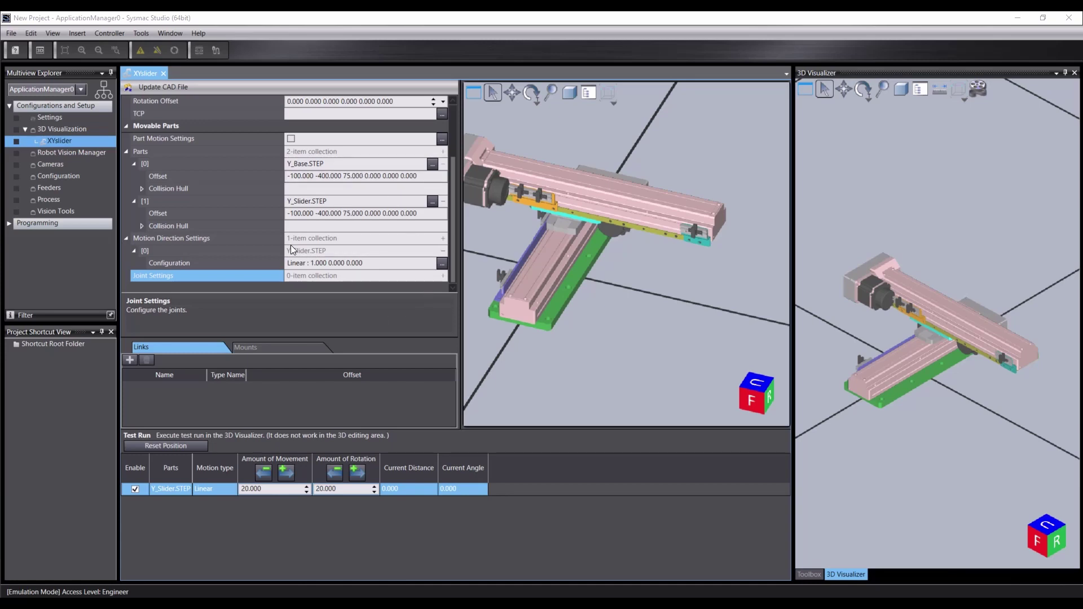
left_click(444, 276)
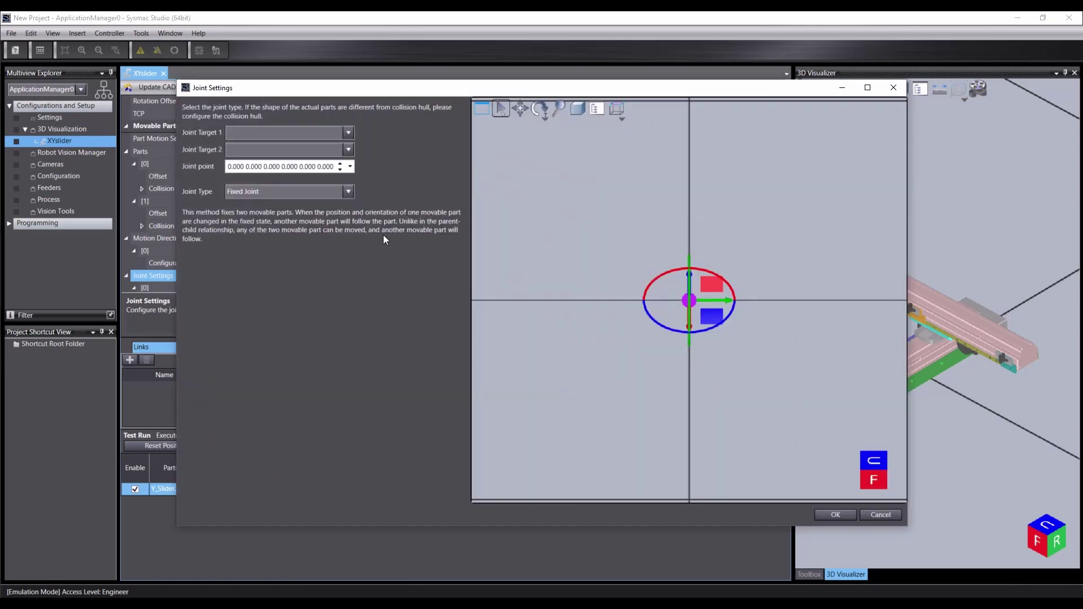
left_click(347, 133)
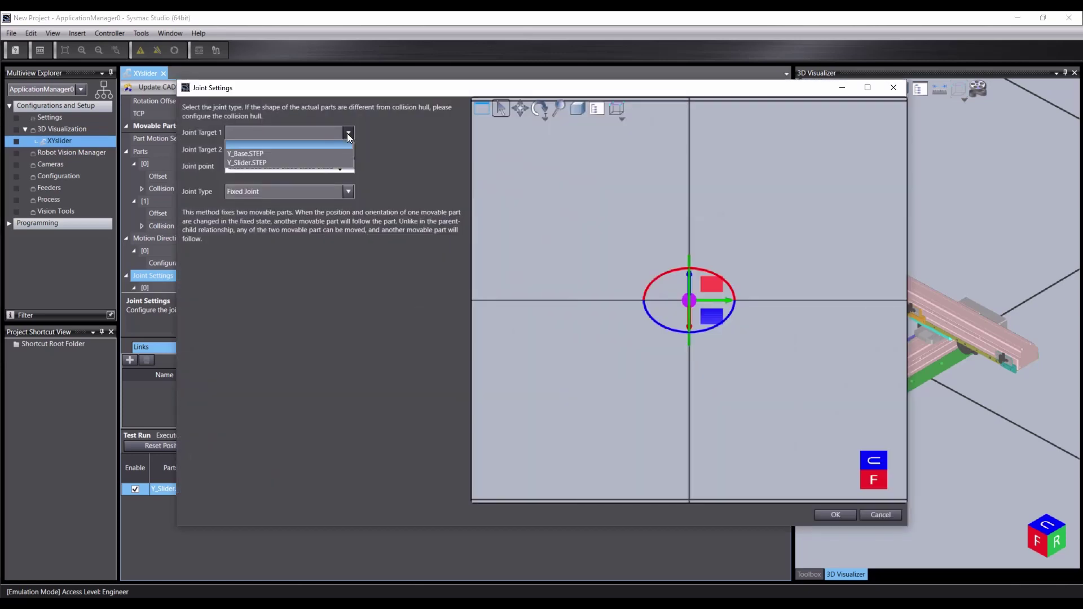
left_click(300, 154)
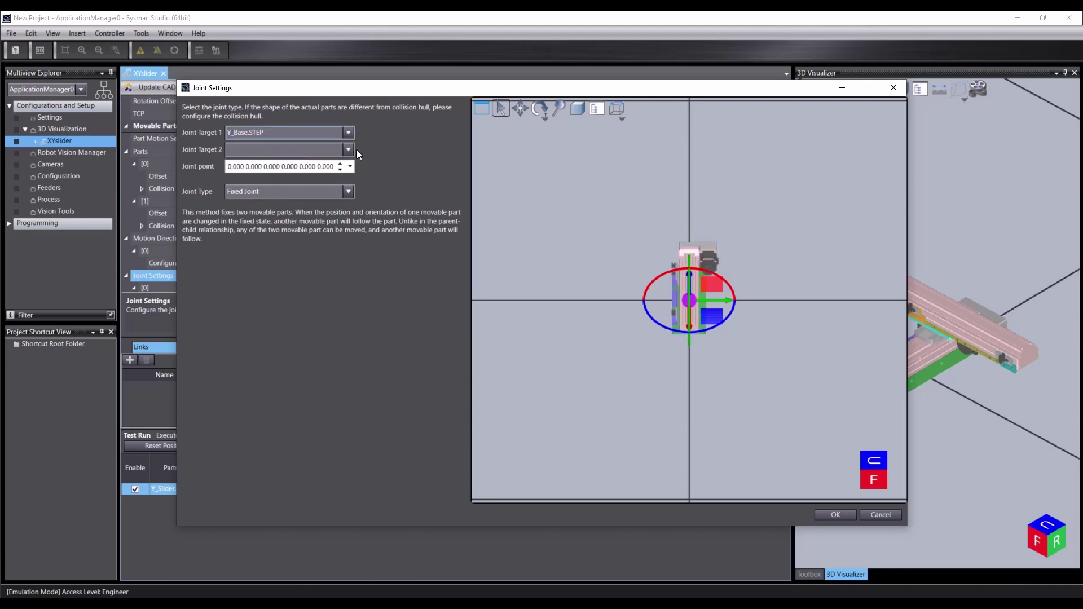
left_click(348, 150)
left_click(315, 169)
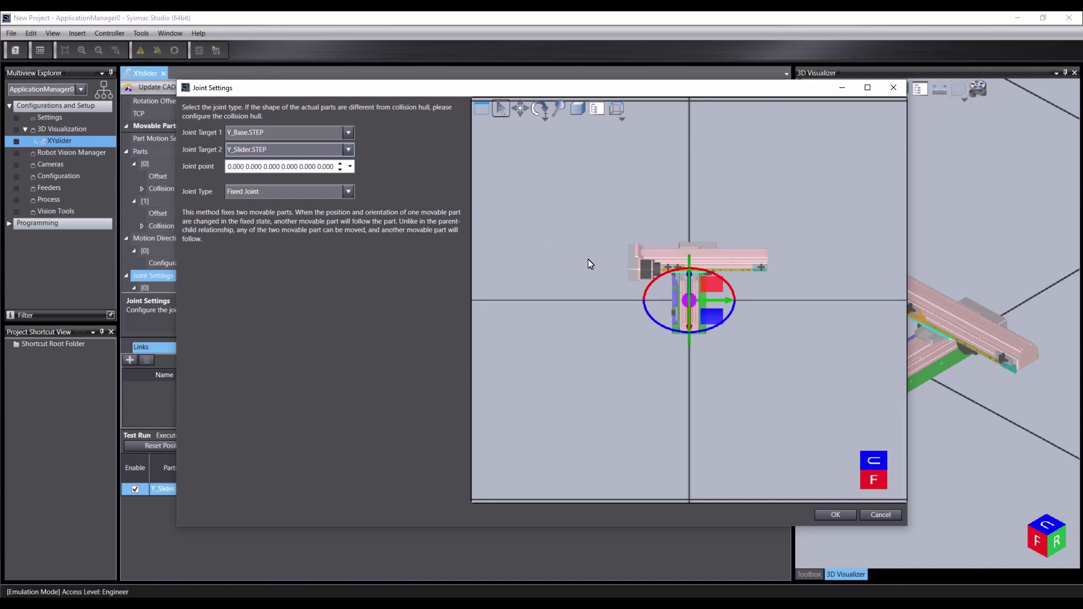
Step: Set the joint type between Y_Base.STEP and Y_Slider.STEP as parent and child and apply it
left_click(541, 109)
left_click_drag(656, 184, 593, 154)
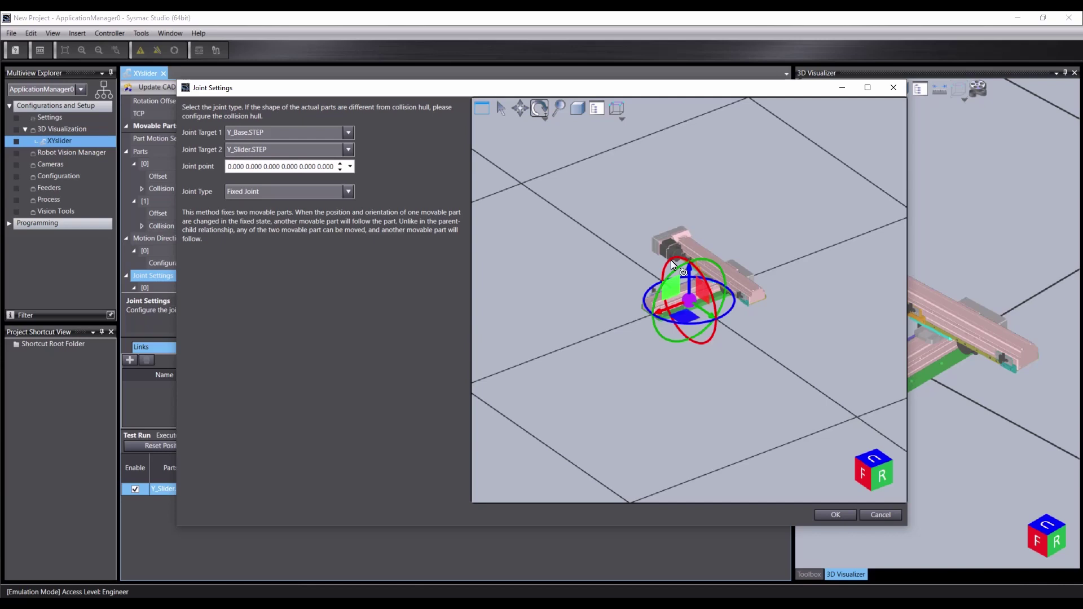
scroll(671, 260, "up", 3)
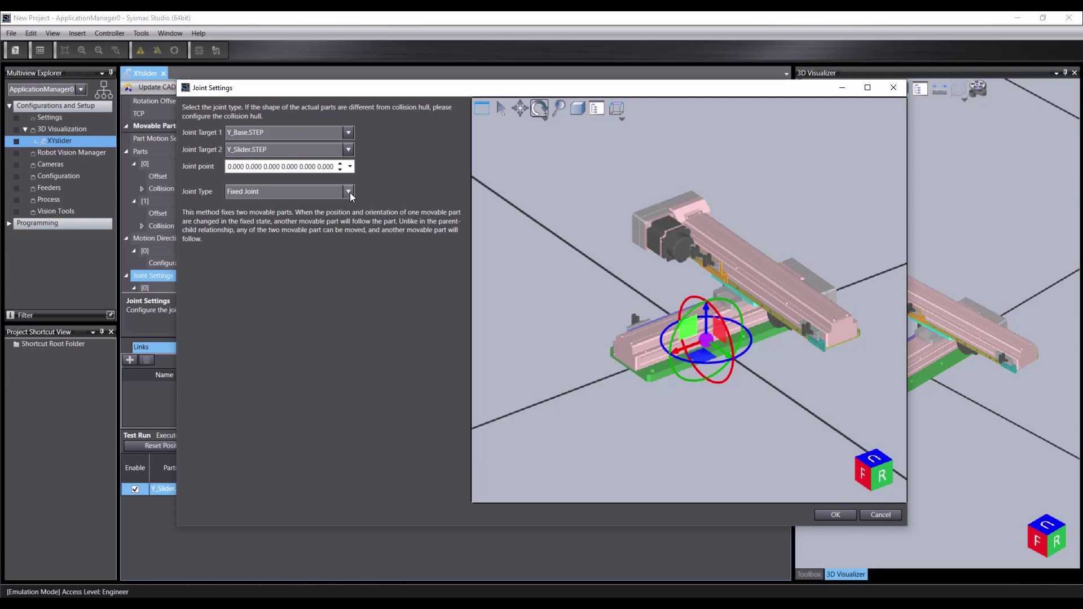
left_click(349, 192)
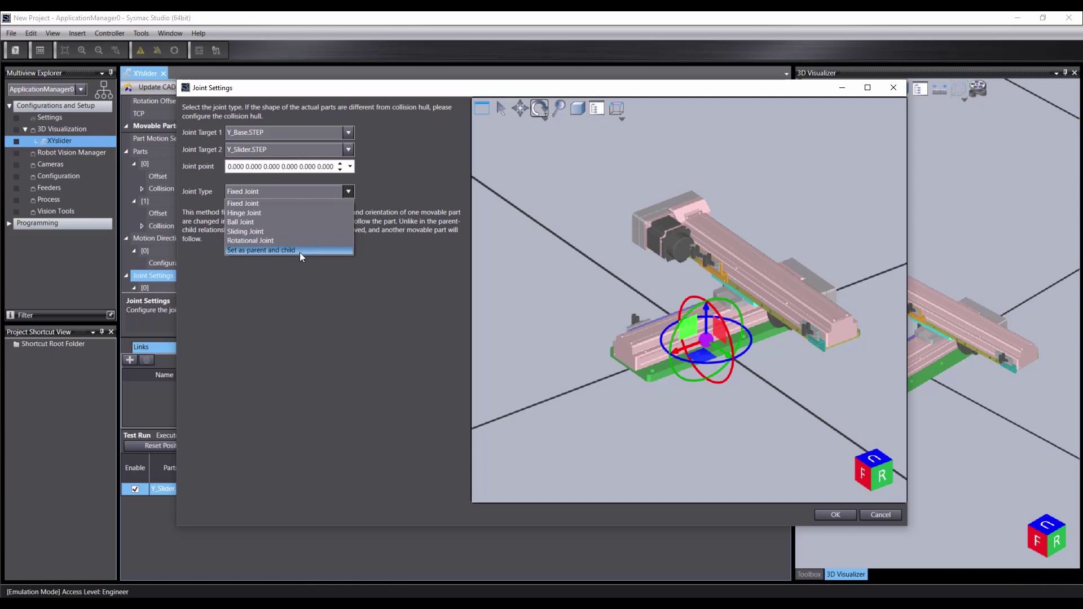
left_click(300, 252)
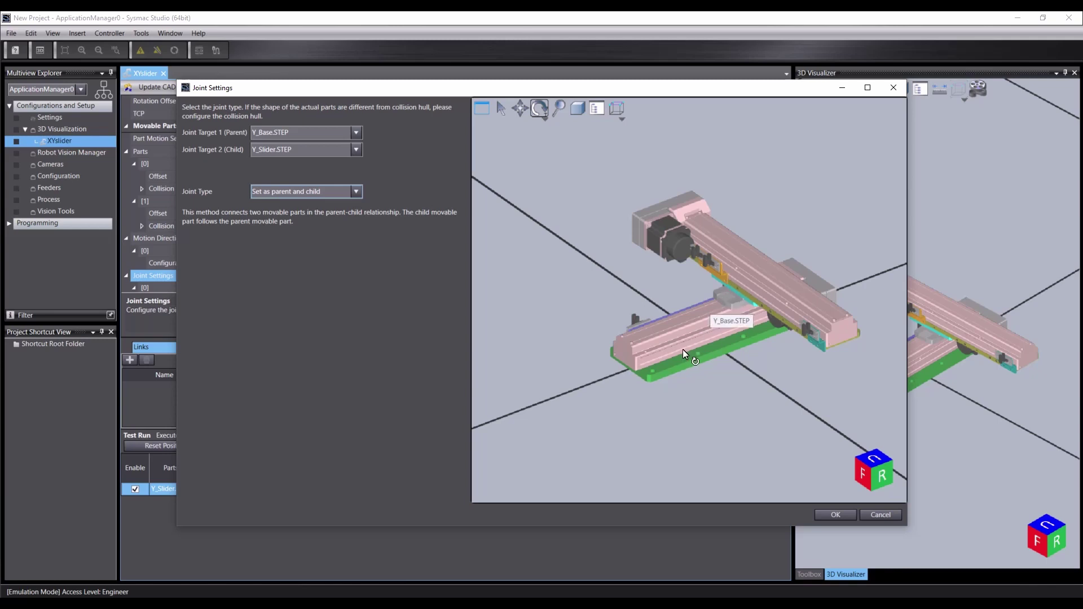
left_click(834, 514)
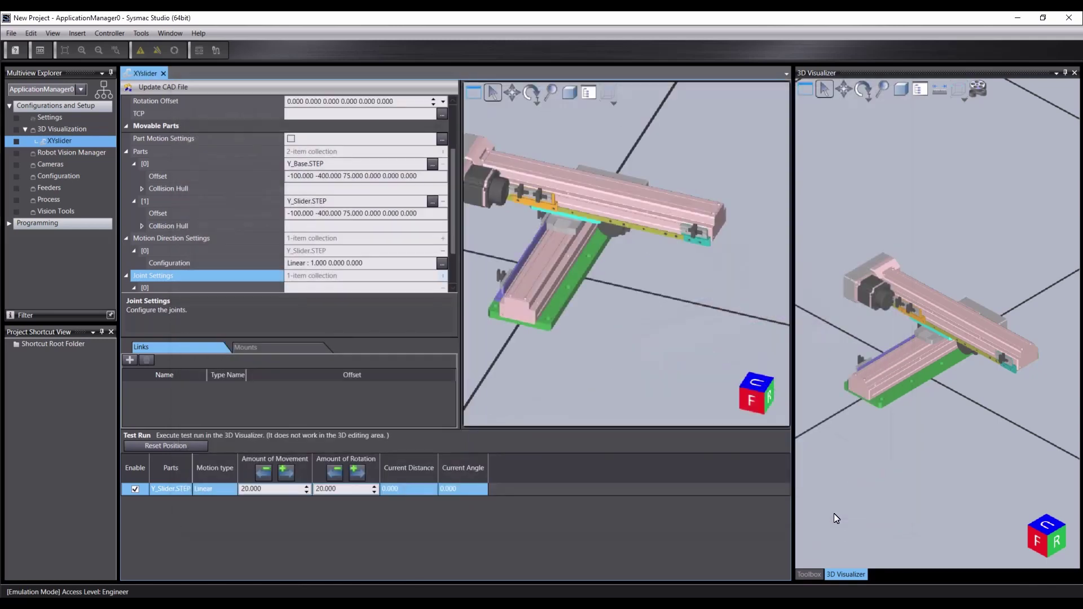
Step: Add X-Slider.STEP from the XY Table folder as a third movable part named X_Slider.STEP
mouse_move(453, 208)
left_mouse_down()
mouse_move(453, 270)
mouse_move(457, 208)
left_mouse_up()
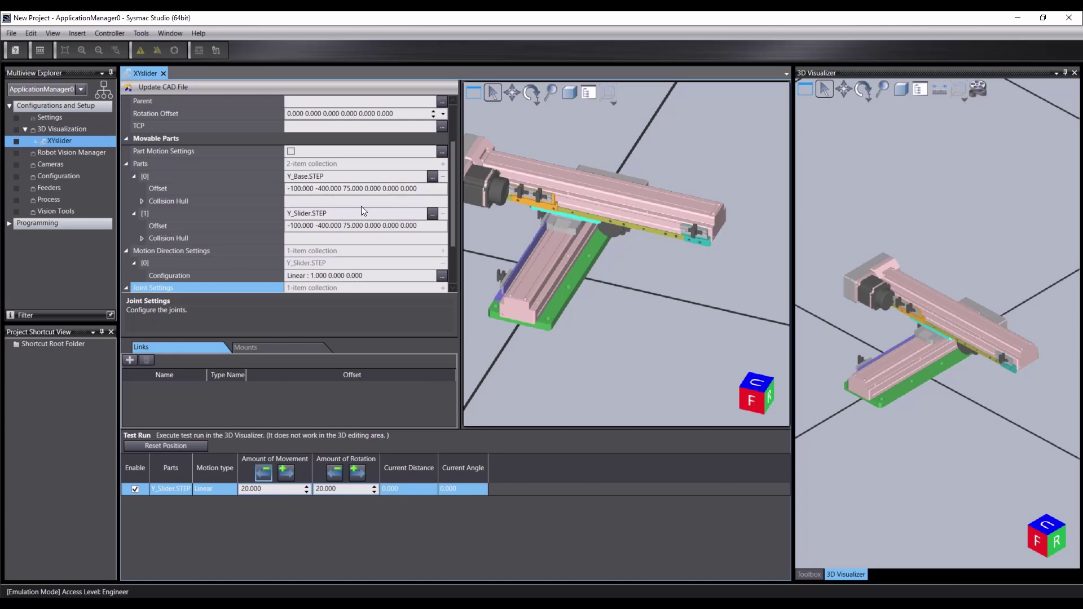
left_click(445, 164)
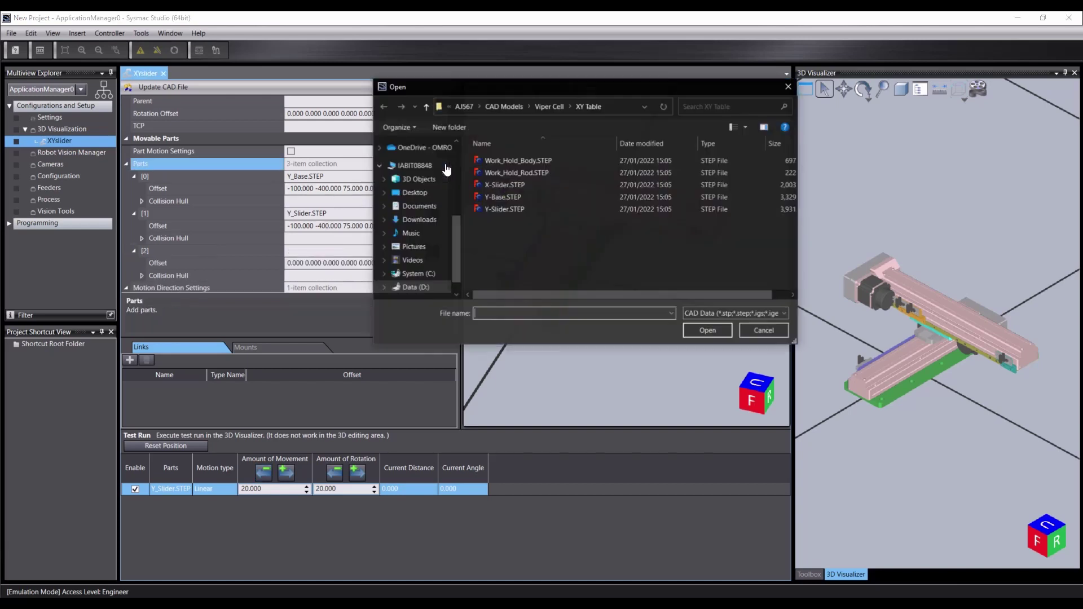
left_click(499, 184)
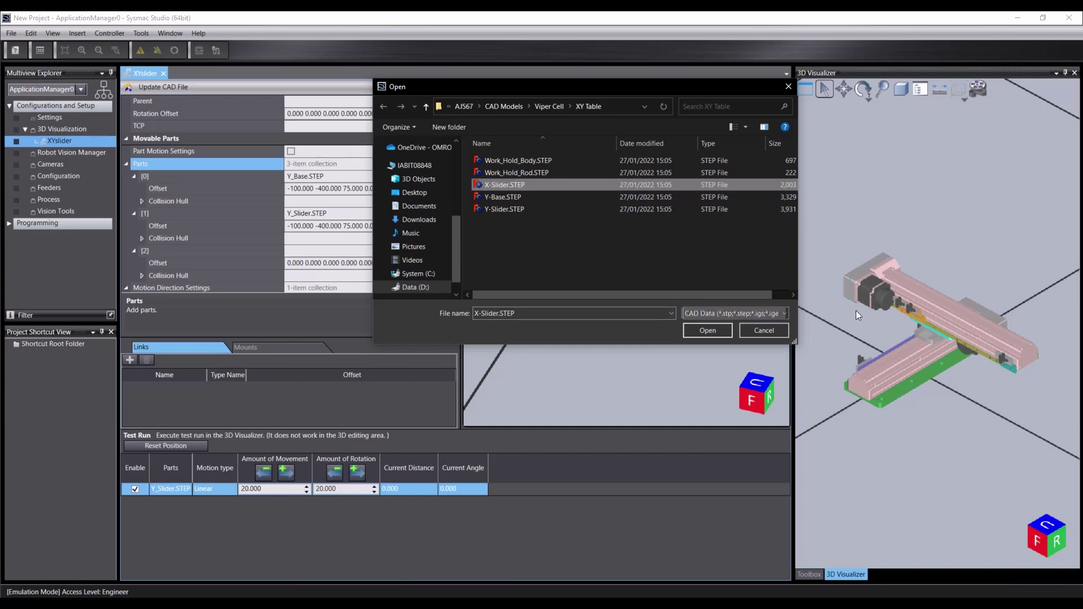
left_click(706, 331)
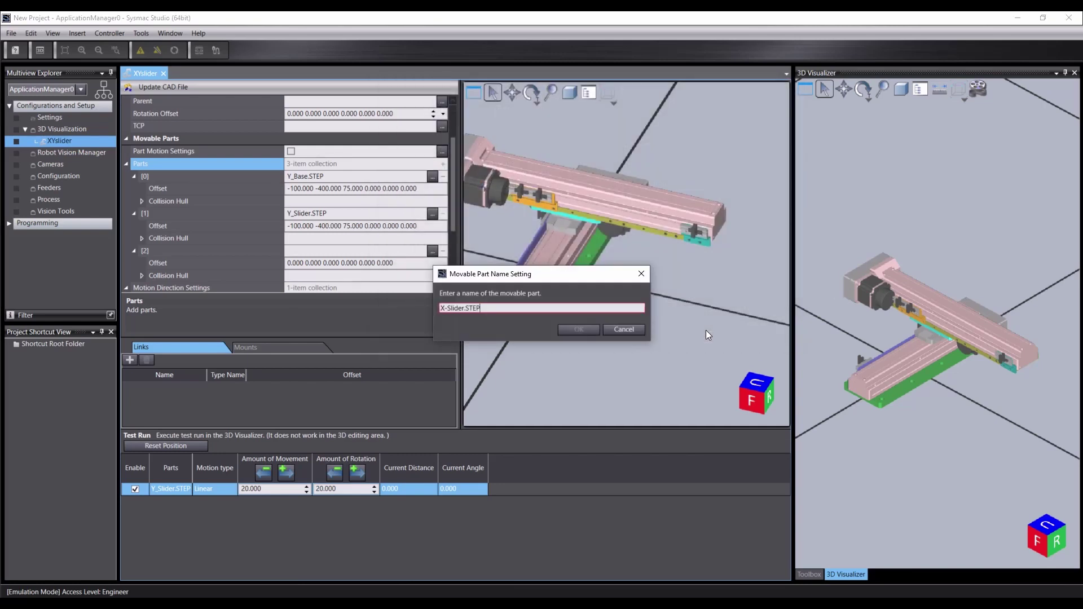
left_click(445, 308)
key("BackSpace")
type("_")
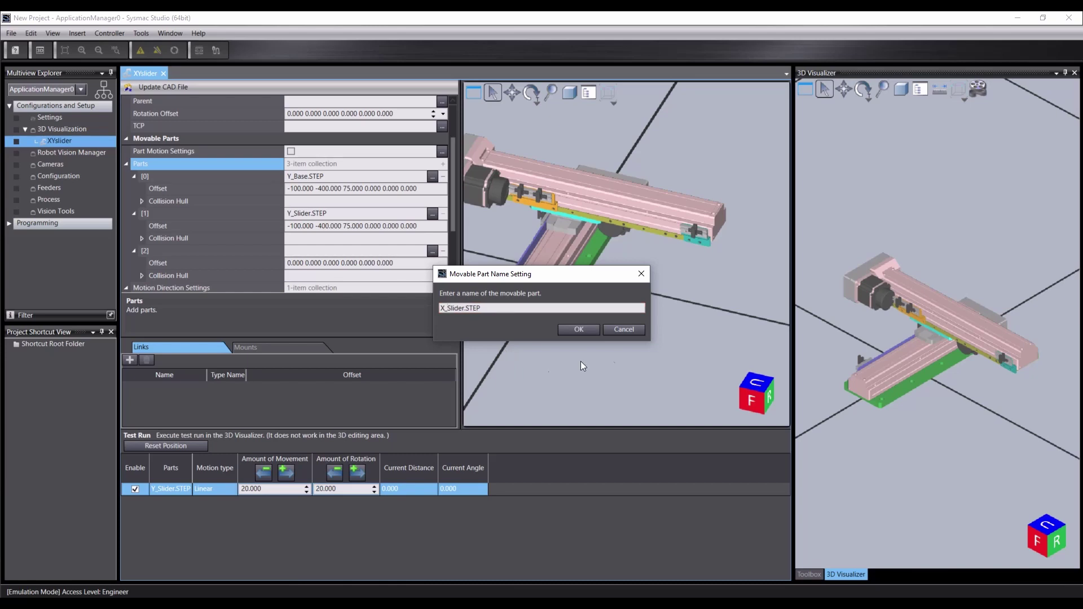
left_click(589, 329)
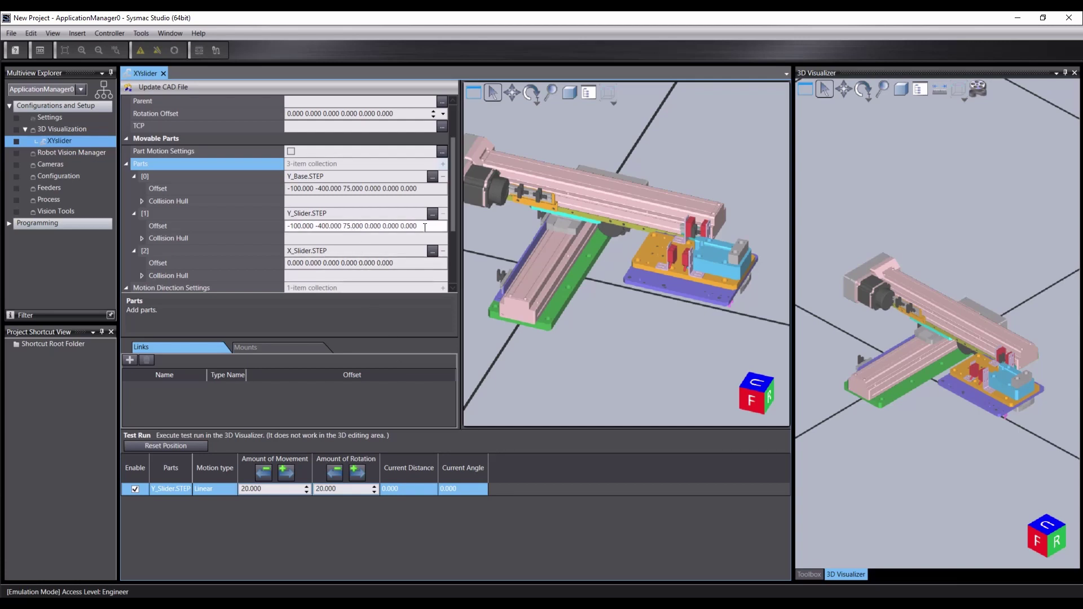
Step: Copy Y_Slider.STEP's offset to X_Slider.STEP, giving it -100.000 -400.000 75.000 0.000 0.000 0.000
left_click(277, 222)
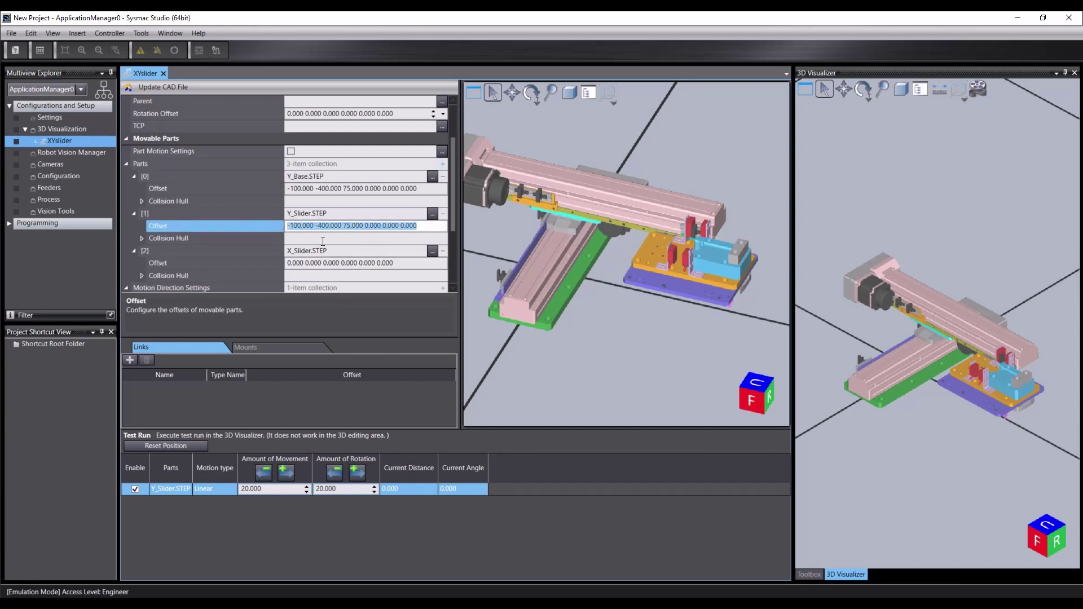
left_click(332, 263)
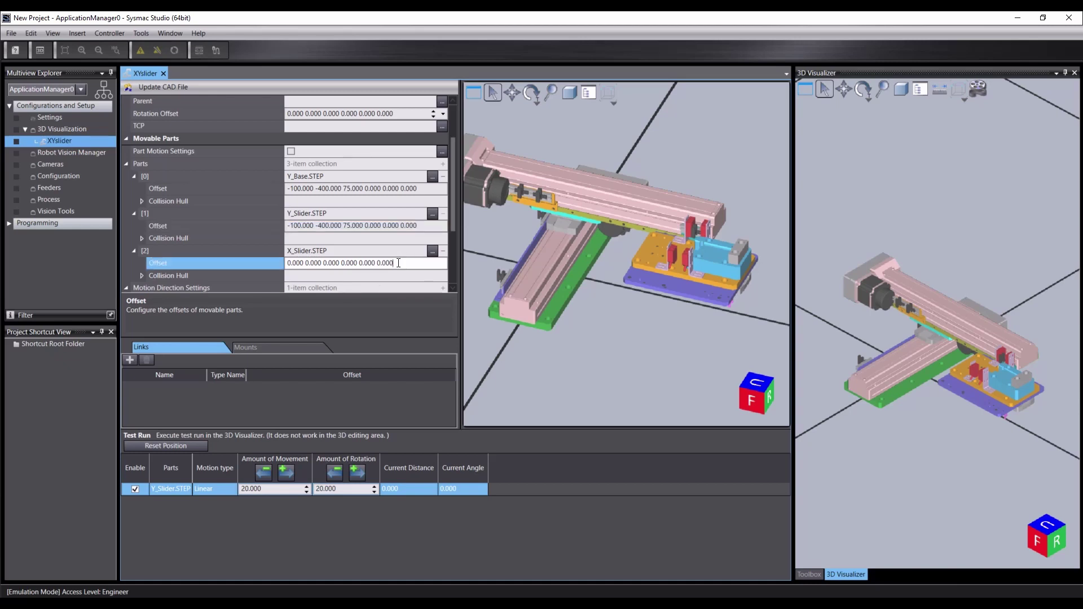
type("-100.000 -400.000 75.000 0.000 0.000 0.000")
key("Return")
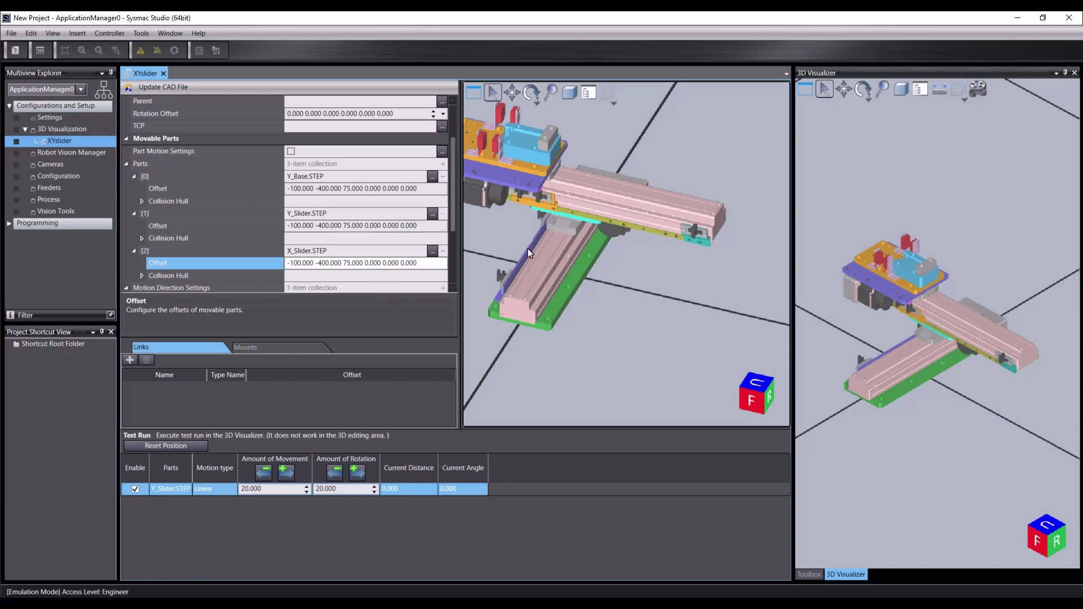
left_click_drag(530, 96, 611, 181)
left_click(515, 97)
left_click(531, 92)
left_click_drag(587, 133, 604, 182)
Step: Add a motion direction setting for X_Slider.STEP with the Linear motion type
left_click_drag(451, 186, 404, 232)
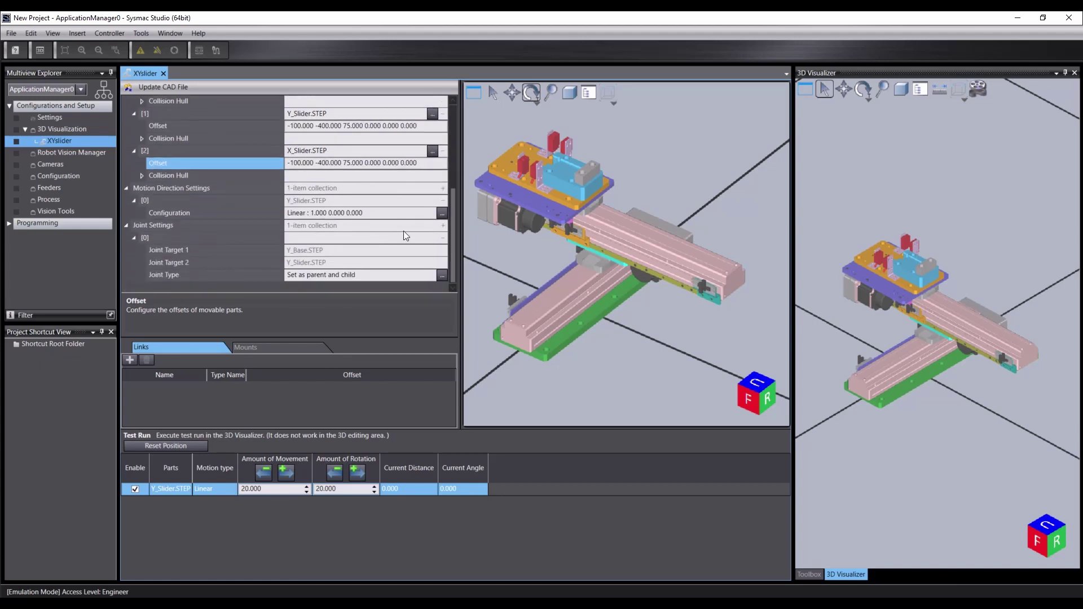
left_click(443, 189)
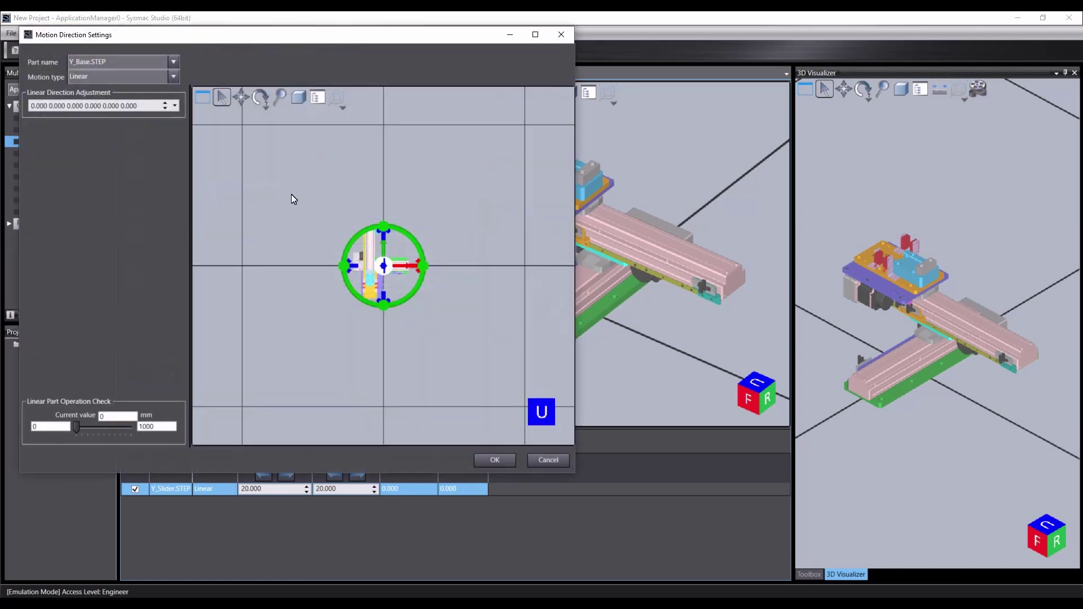
left_click(172, 61)
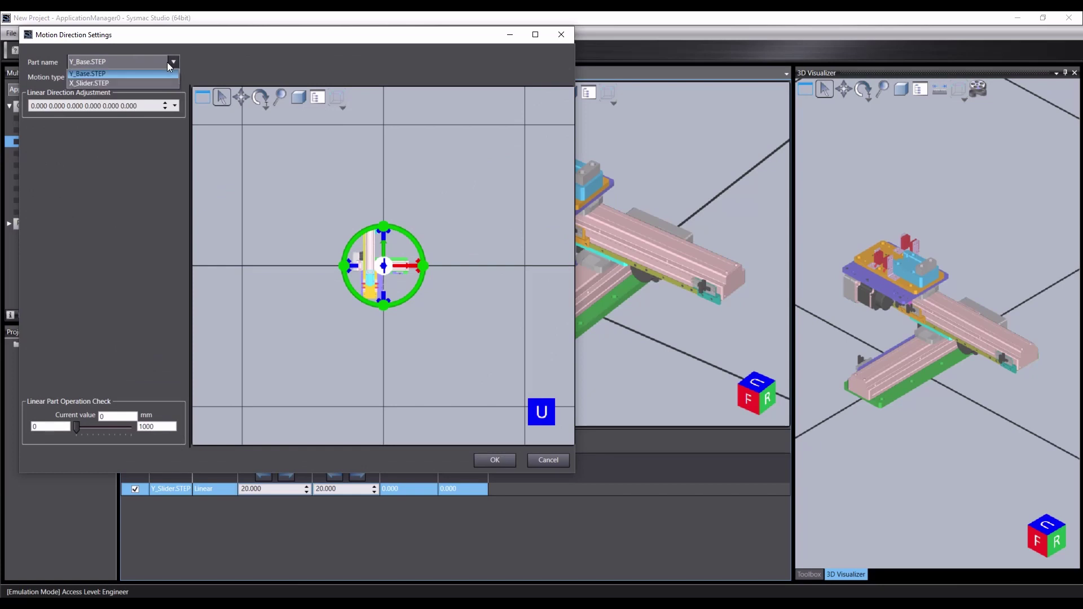
left_click(142, 83)
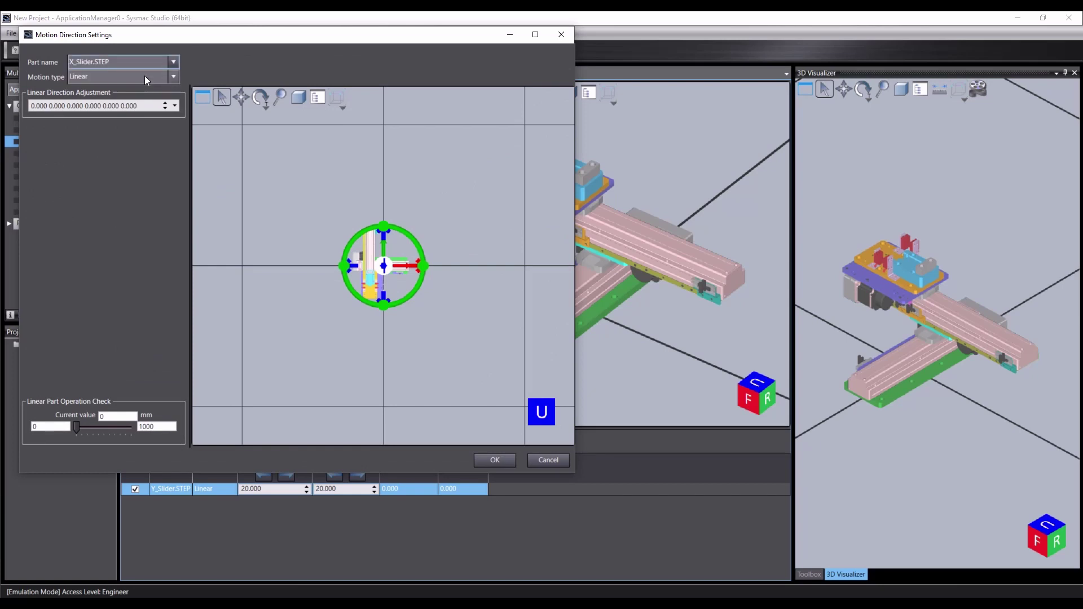
Step: Move the linear direction marker up and over the X slider part, to about -92, -101, 199
left_click(260, 97)
left_click_drag(310, 129, 345, 123)
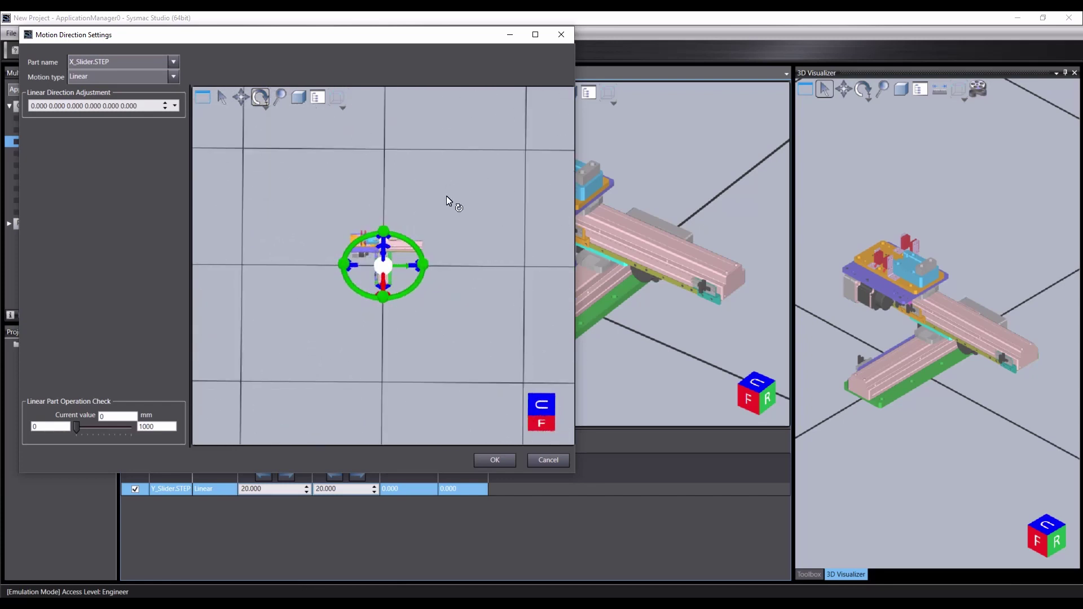
left_click_drag(444, 199, 282, 139)
left_click(246, 93)
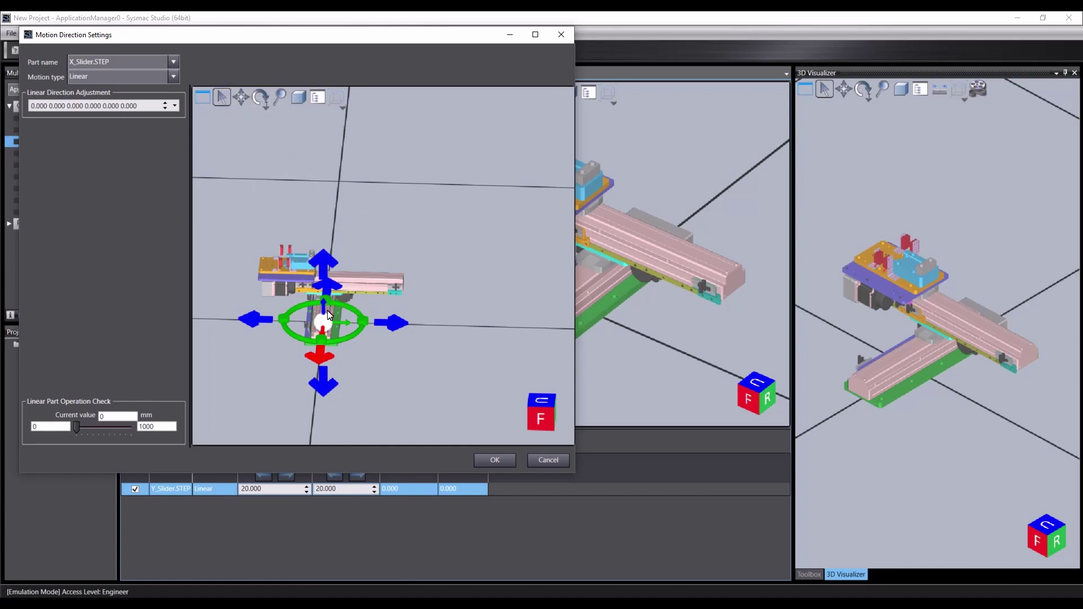
left_click_drag(324, 303, 326, 242)
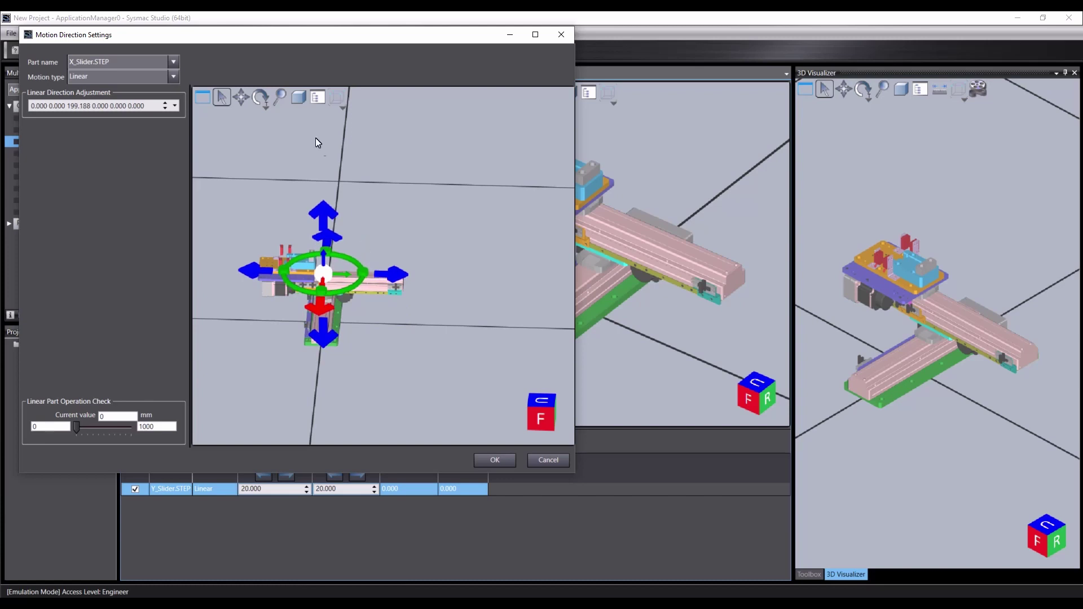
left_click(261, 97)
left_click_drag(368, 175, 259, 187)
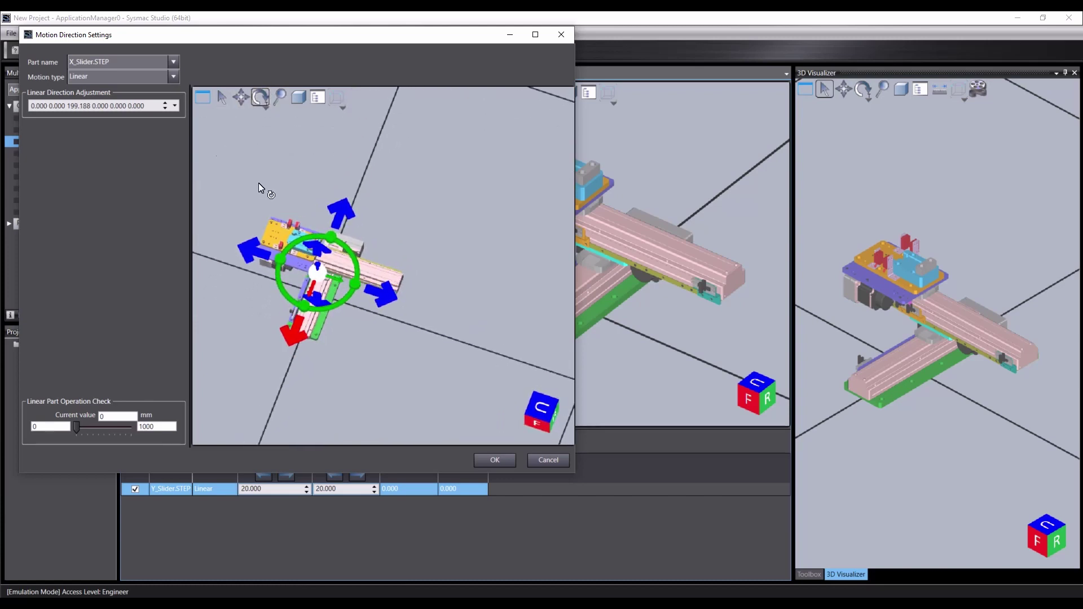
left_click(224, 98)
left_click_drag(310, 287, 317, 248)
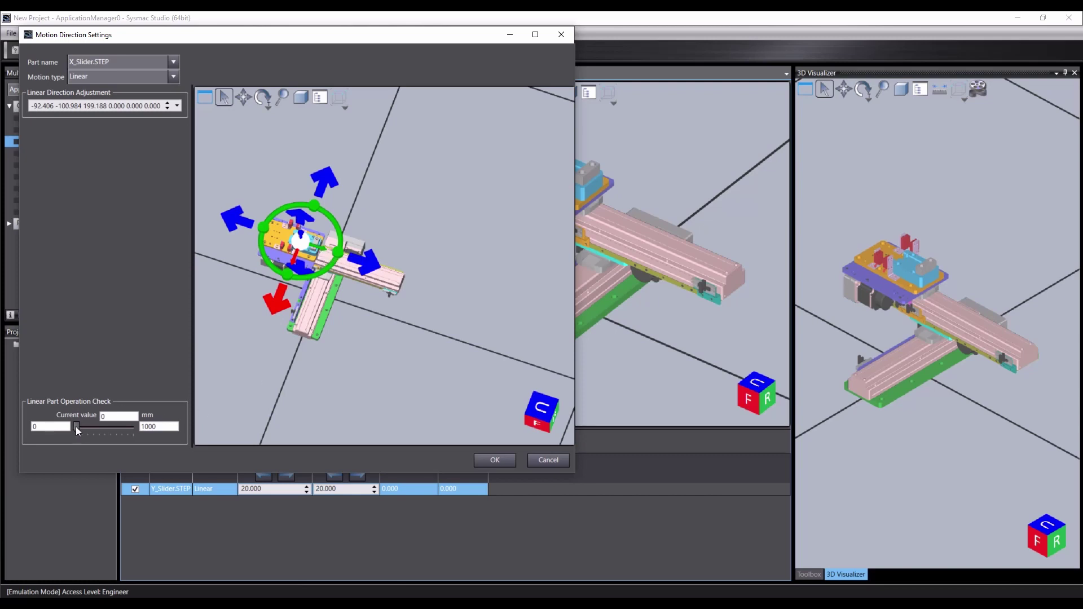
Step: Set X_Slider.STEP's linear direction to 0.000 1.000 0.000 along the upper rail, check its travel, and apply it
mouse_move(76, 426)
left_mouse_down()
mouse_move(100, 430)
mouse_move(72, 429)
left_mouse_up()
left_click(367, 259)
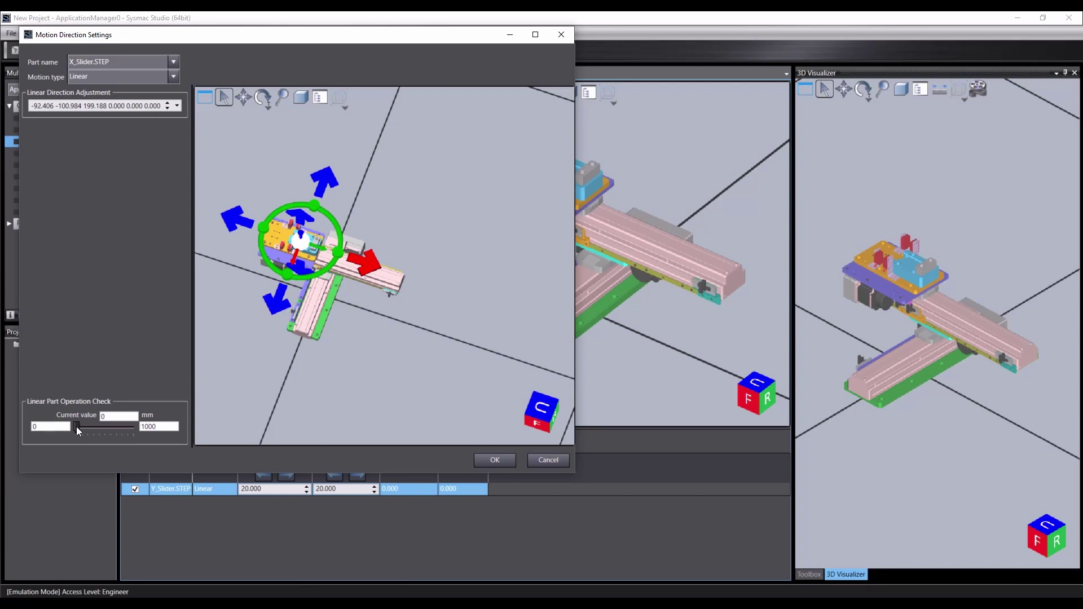
mouse_move(77, 428)
left_mouse_down()
mouse_move(93, 431)
mouse_move(71, 428)
left_mouse_up()
left_click(499, 461)
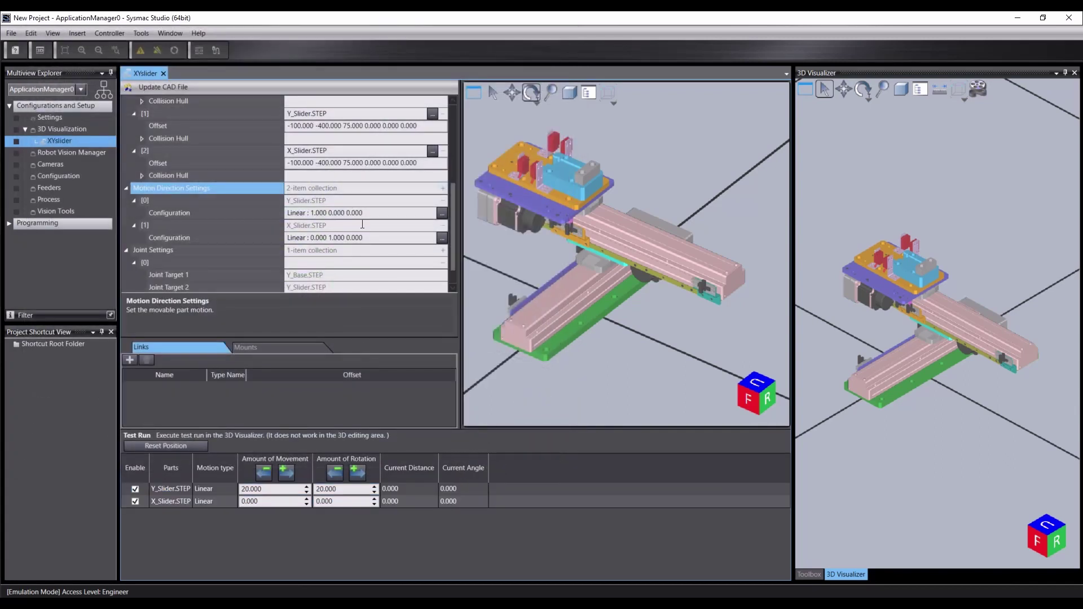
Step: Add a second joint set as parent and child, with Y_Slider.STEP as parent and X_Slider.STEP as child
scroll(337, 196, "down", 1)
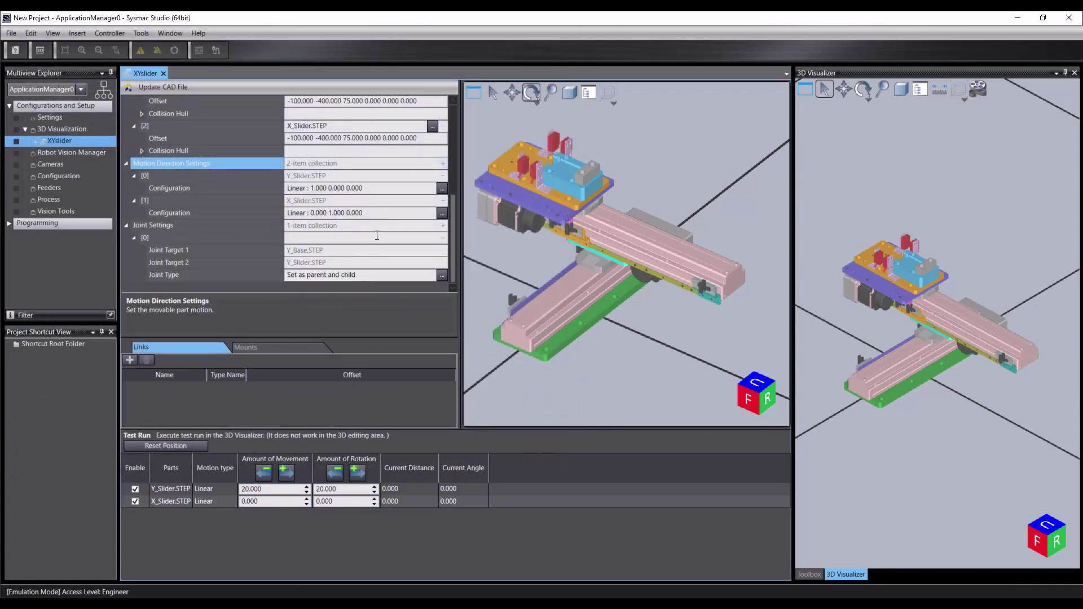
left_click(443, 226)
left_click(322, 132)
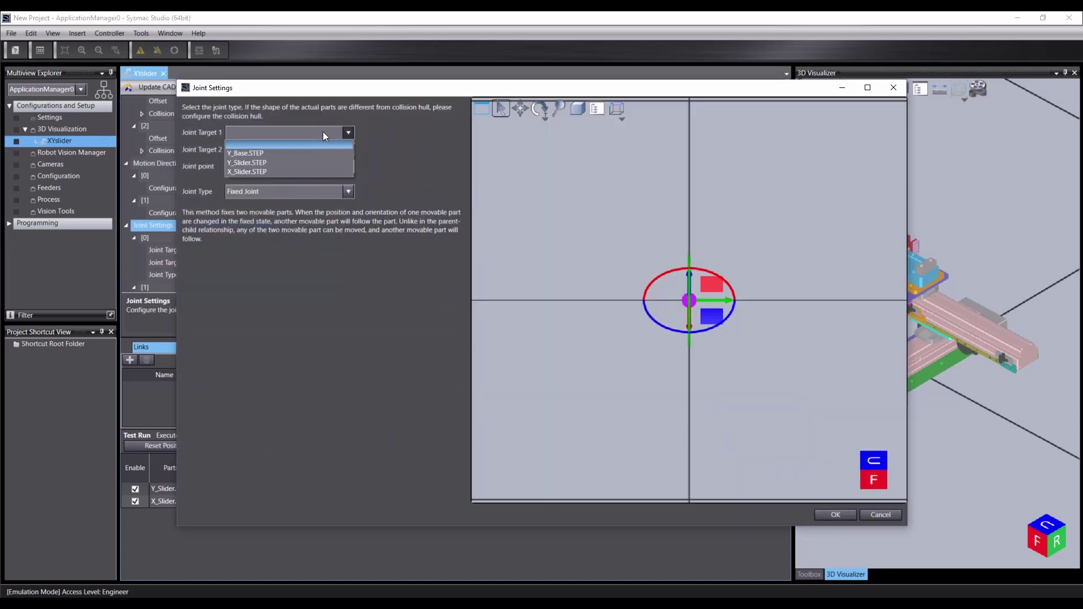
left_click(308, 165)
left_click(347, 149)
left_click(290, 181)
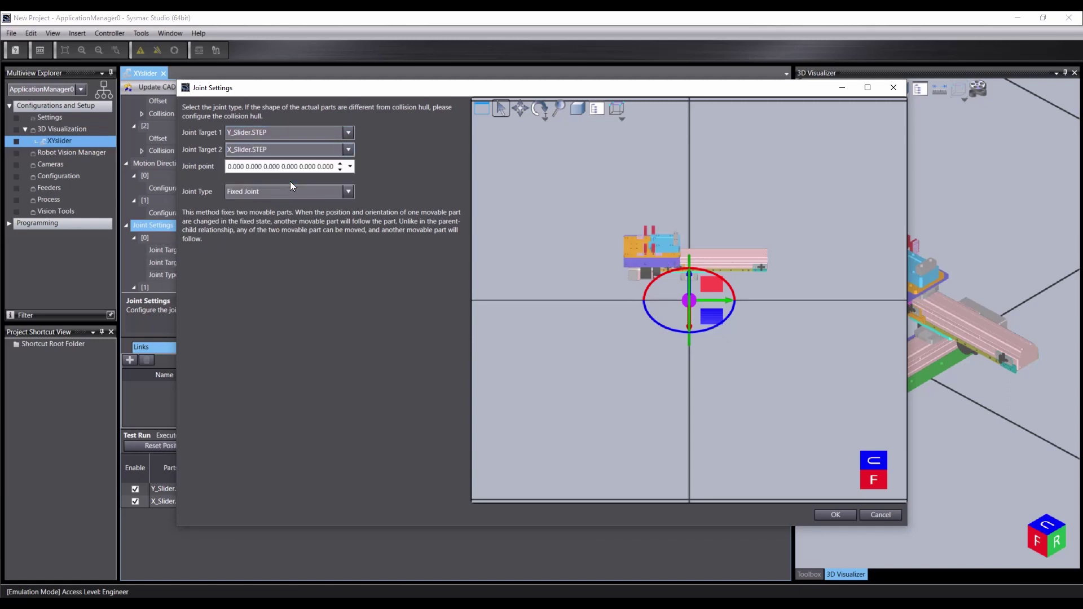
left_click(349, 192)
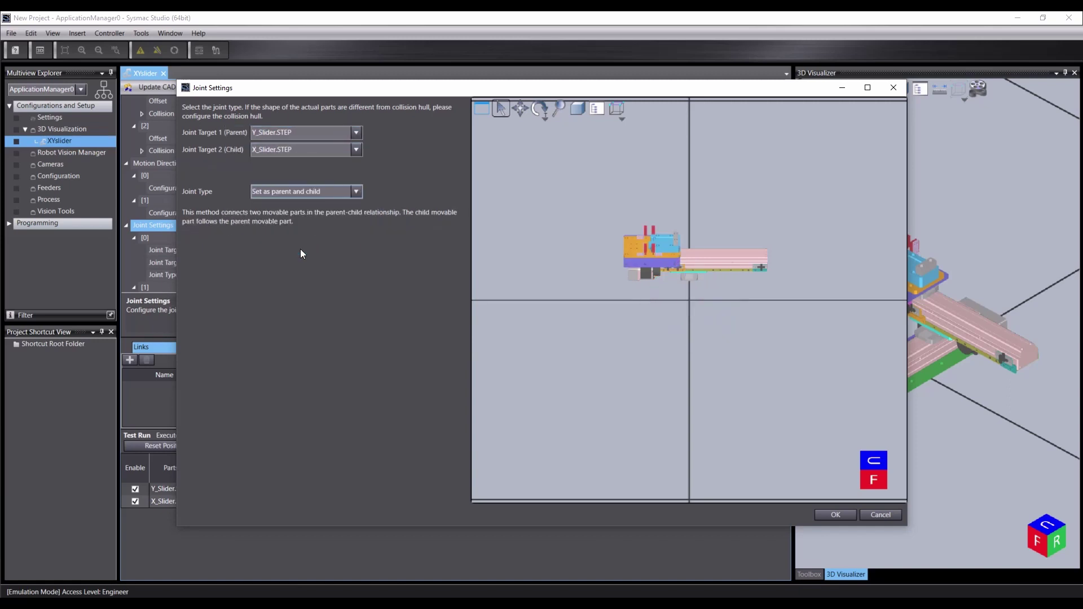
left_click(836, 515)
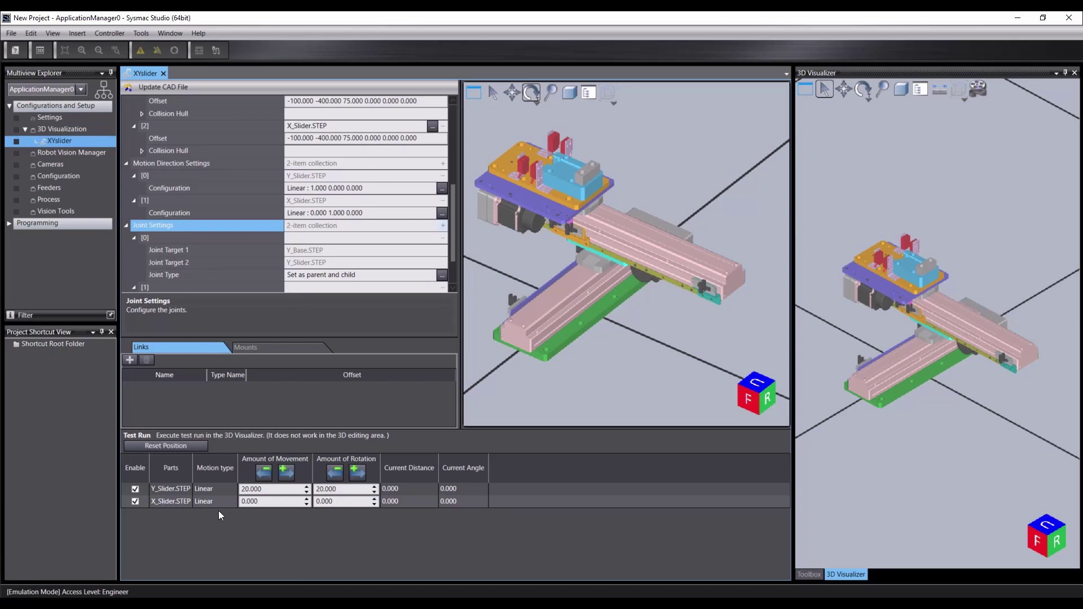
Step: Test run both sliders together in the positive direction with X_Slider.STEP's movement amount set to 20, and reset their positions
left_click(288, 501)
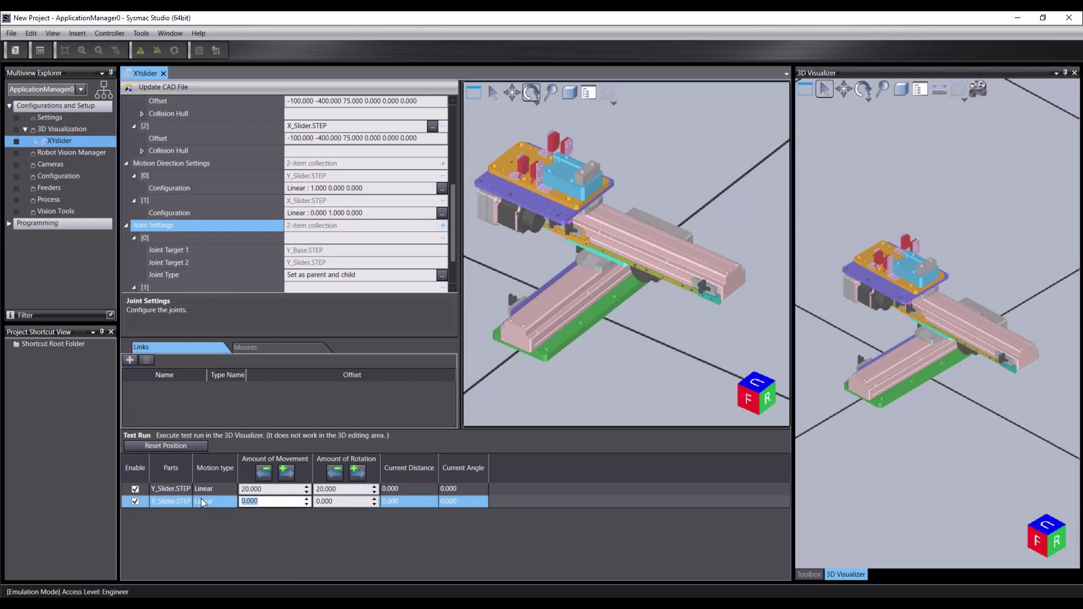
type("20")
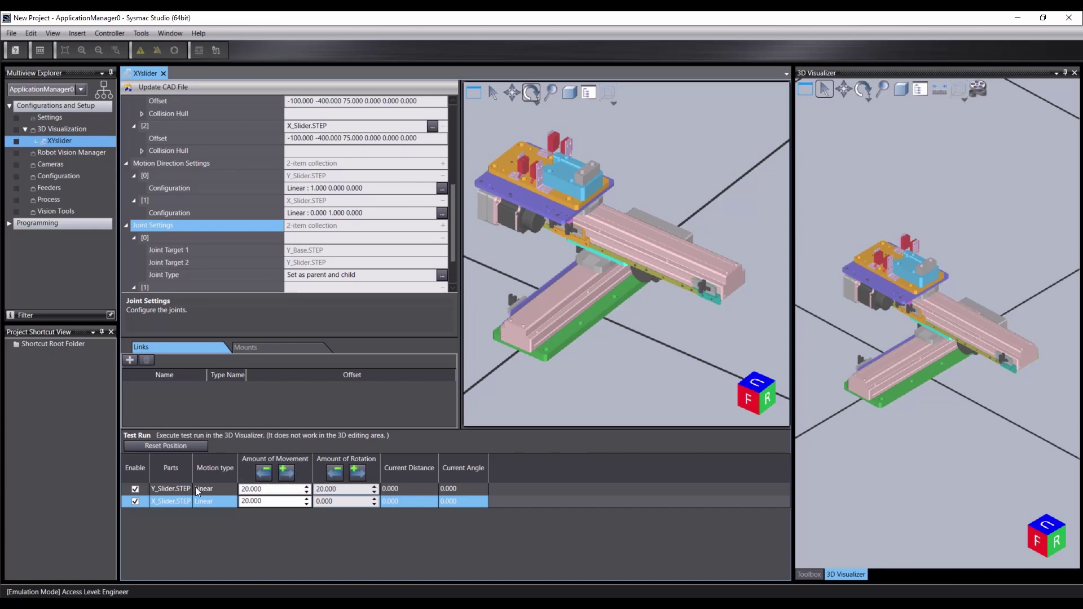
left_click(284, 470)
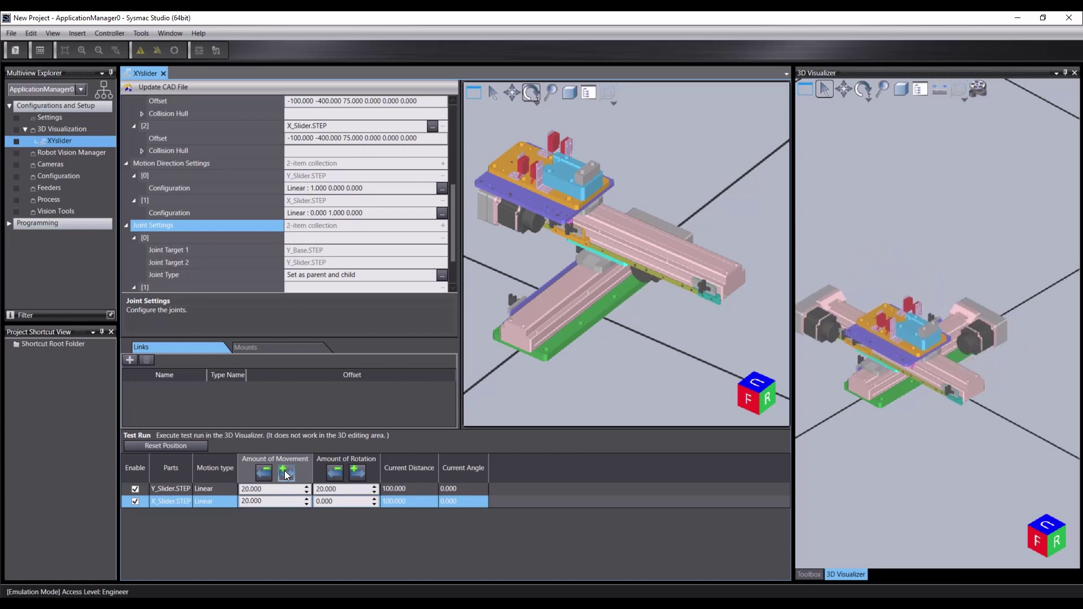
left_click(185, 446)
Step: Disable Y_Slider.STEP in the test run, move X_Slider.STEP alone forward and back, and reset the position
left_click(136, 488)
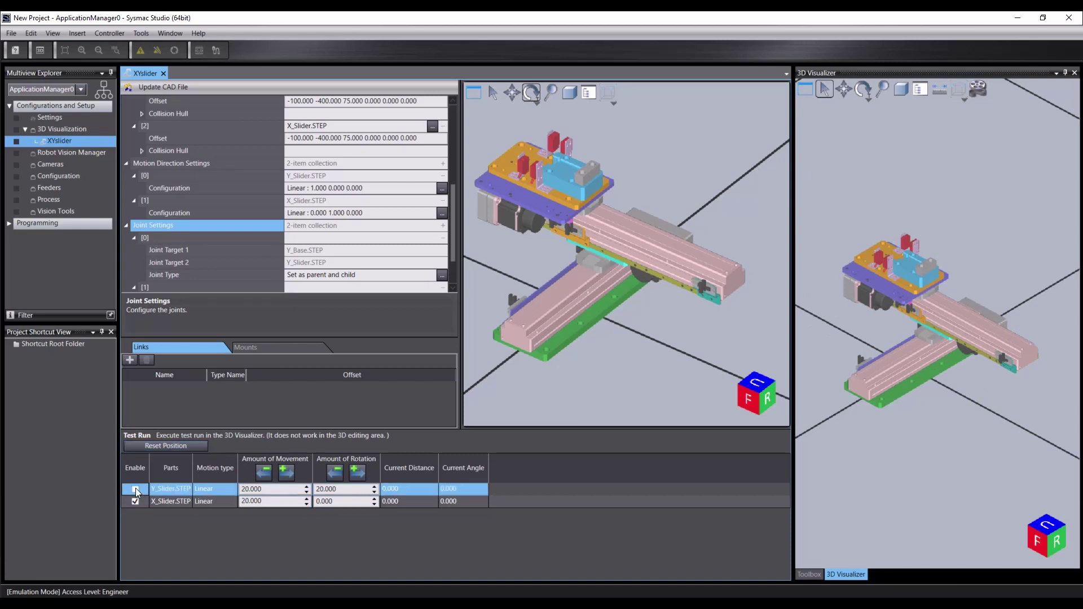
left_click(285, 473)
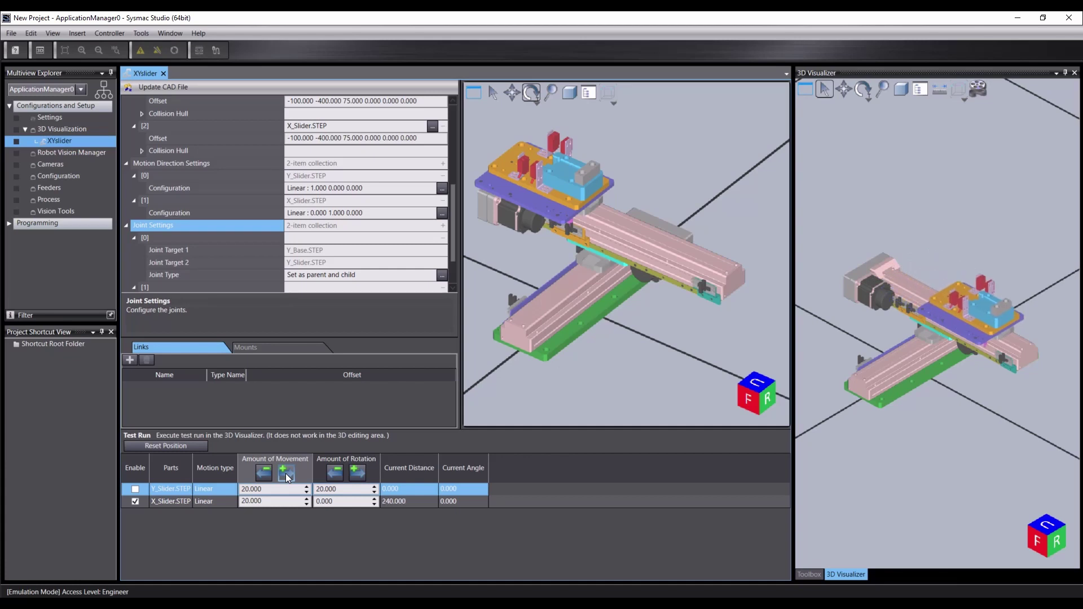
left_click(262, 474)
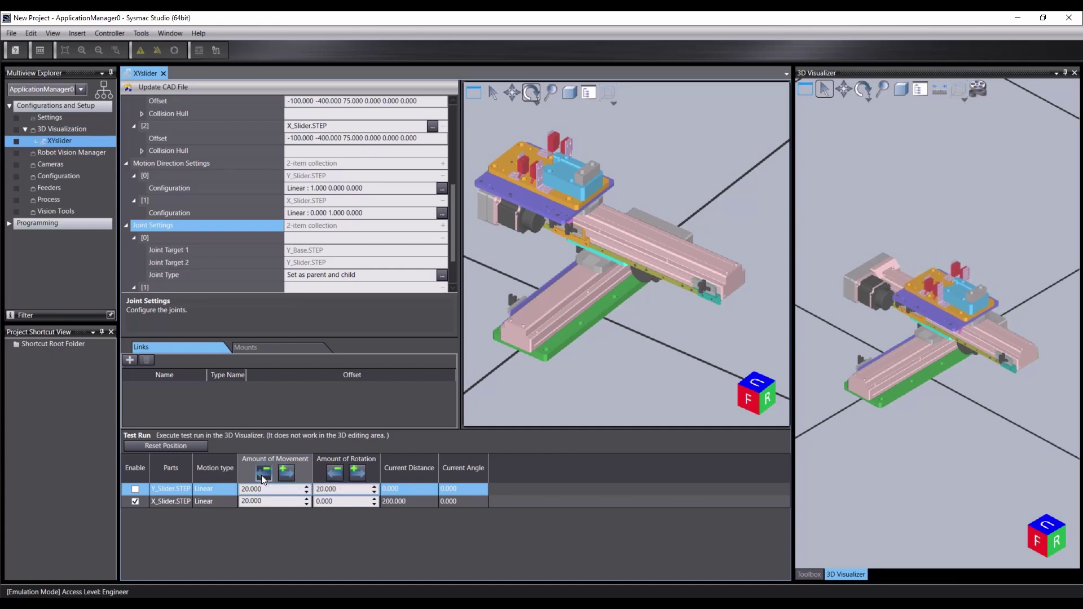
left_click(173, 443)
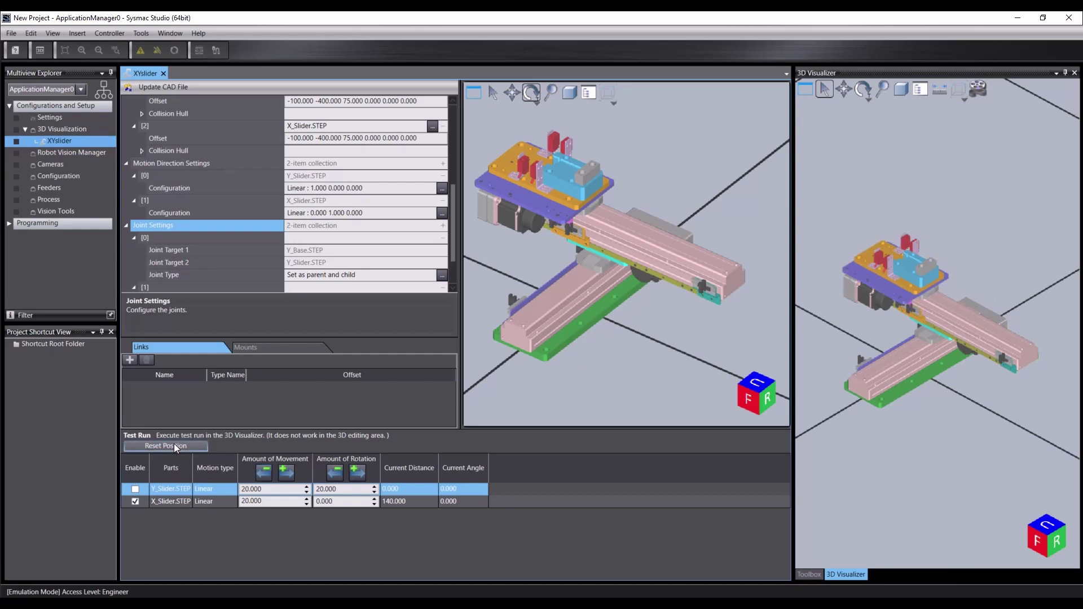
Step: Set both sliders' test run movement amounts and Y_Slider.STEP's rotation amount to 0, leaving both parts enabled
left_click(134, 502)
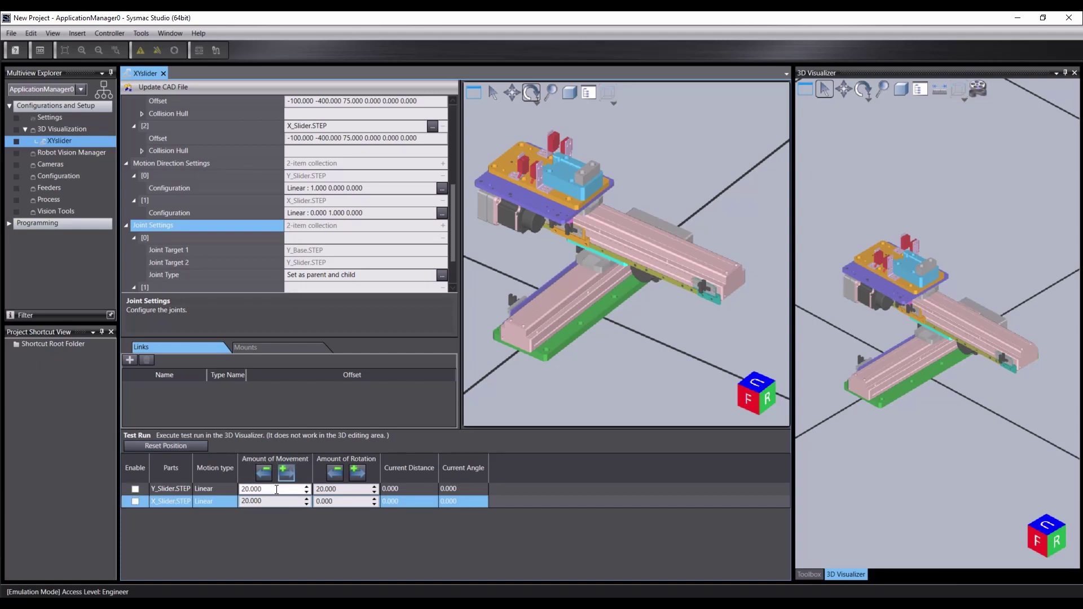
left_click(251, 488)
type("0")
left_click(255, 501)
type("0")
left_click(348, 489)
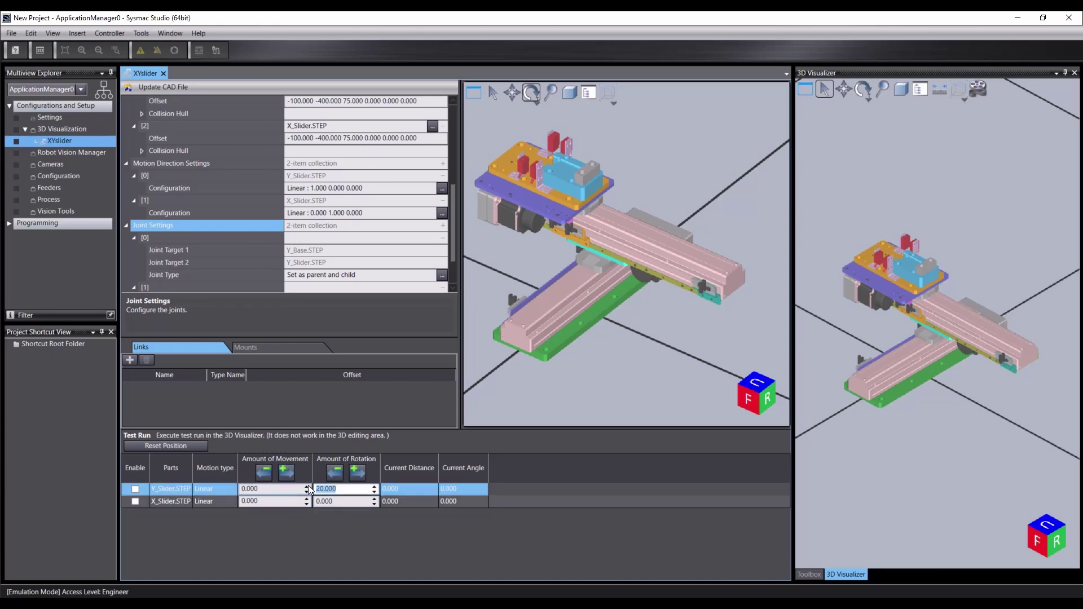
type("0")
left_click(135, 490)
left_click(135, 501)
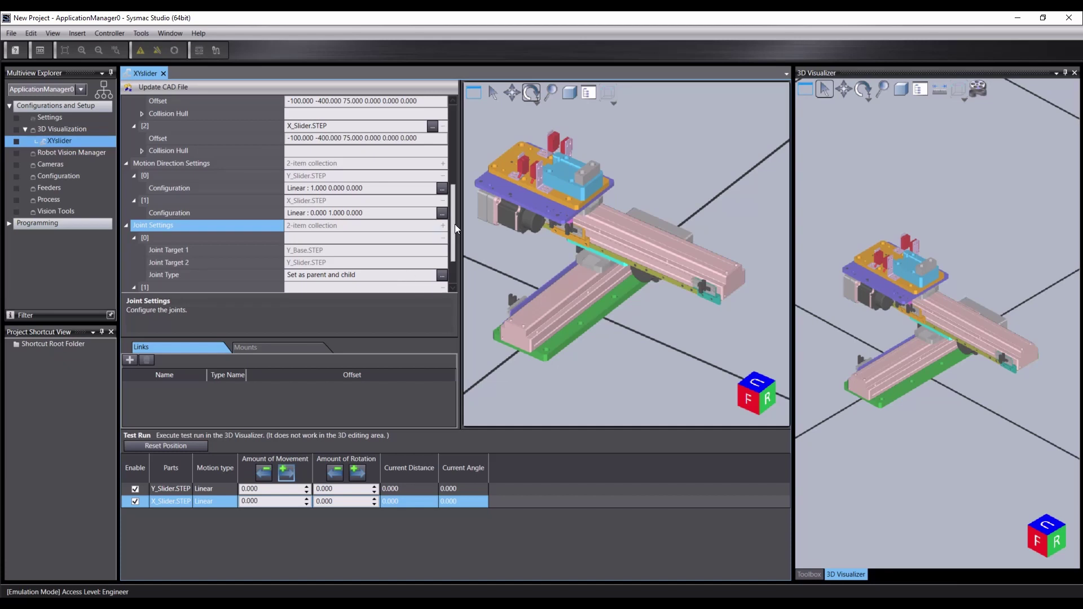
left_click_drag(453, 210, 455, 236)
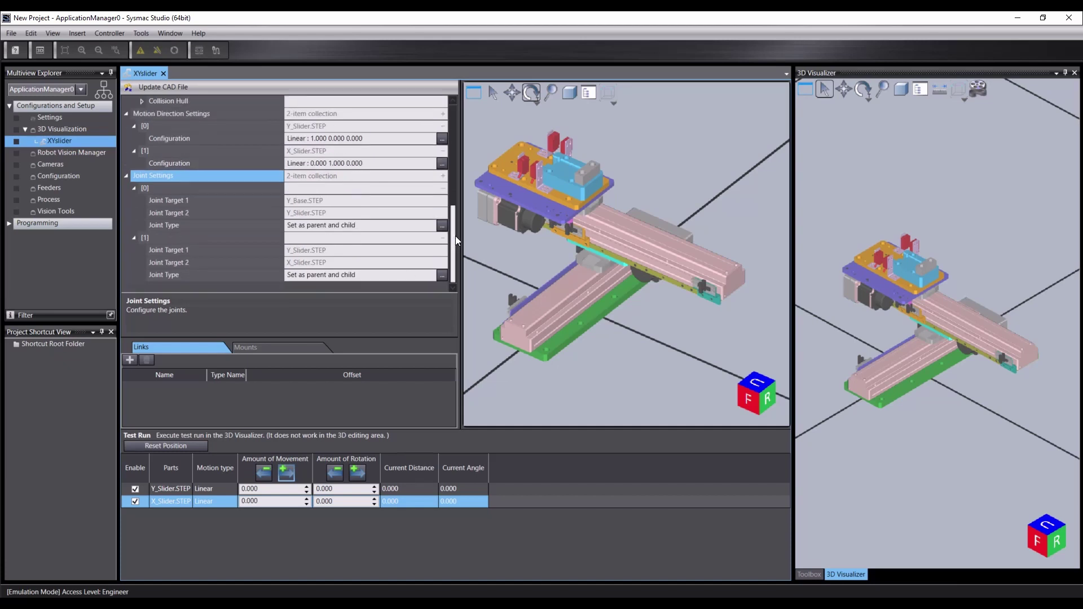